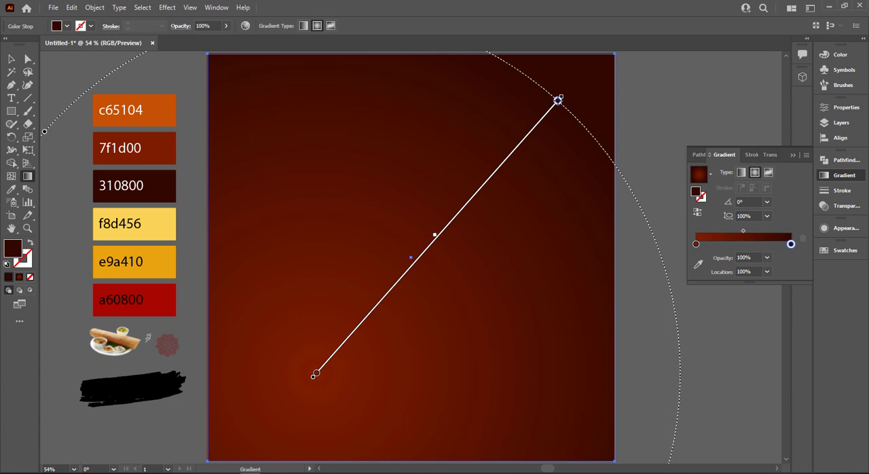
# Lock the background rectangle with the dark red radial gradient.
pyautogui.click(11, 59)
pyautogui.hotkey('ctrl', '2')
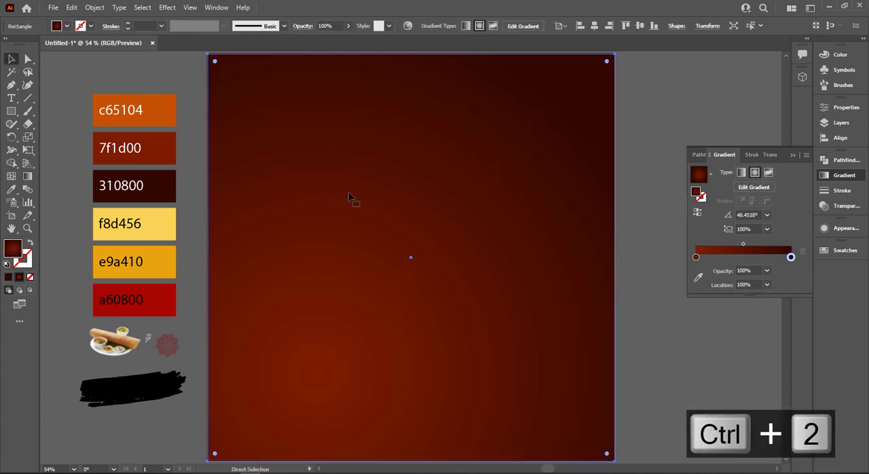
pyautogui.click(793, 155)
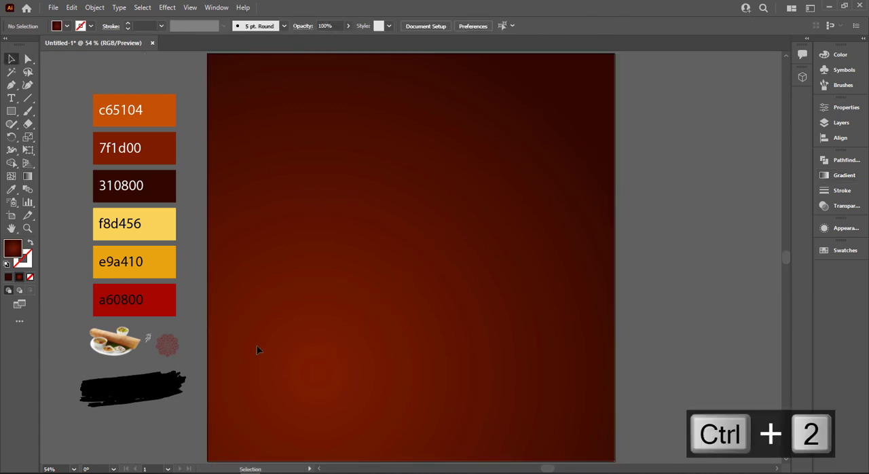
# Bring the small mandala image to the front and enlarge it over the lower part of the artboard, nearly as wide as the artboard.
pyautogui.scroll(-1, 281, 286)
pyautogui.moveTo(484, 269); pyautogui.dragTo(478, 260)
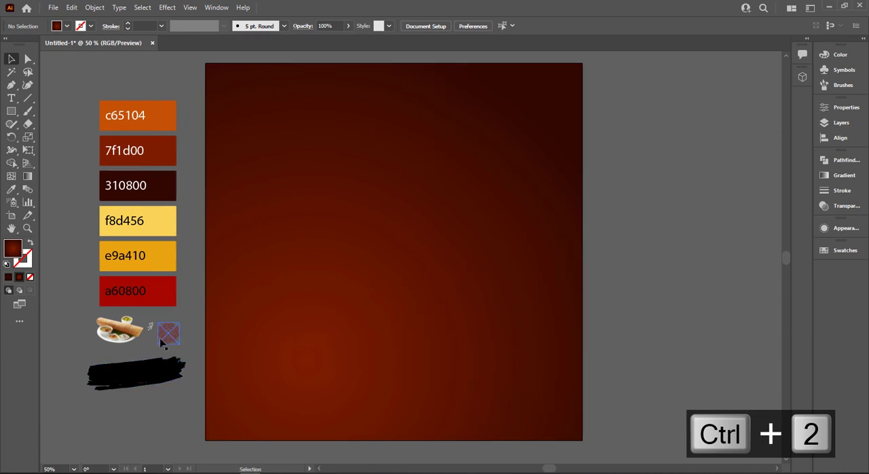
pyautogui.rightClick(161, 338)
pyautogui.click(320, 270)
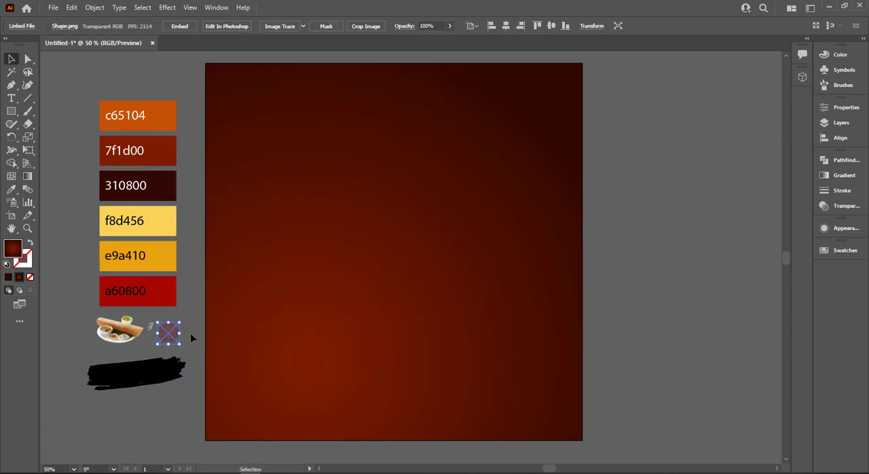
pyautogui.moveTo(186, 342); pyautogui.dragTo(473, 461)
pyautogui.moveTo(383, 321); pyautogui.dragTo(542, 367)
pyautogui.hotkey('ctrl', '0')
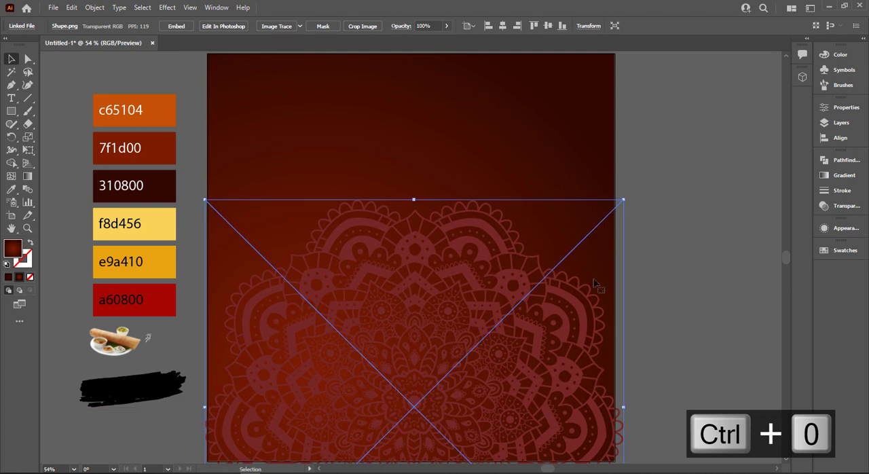
pyautogui.moveTo(624, 201); pyautogui.dragTo(616, 208)
pyautogui.moveTo(558, 265); pyautogui.dragTo(522, 275)
# Set the mandala image's blending mode to Multiply and its opacity to 20%.
pyautogui.click(846, 205)
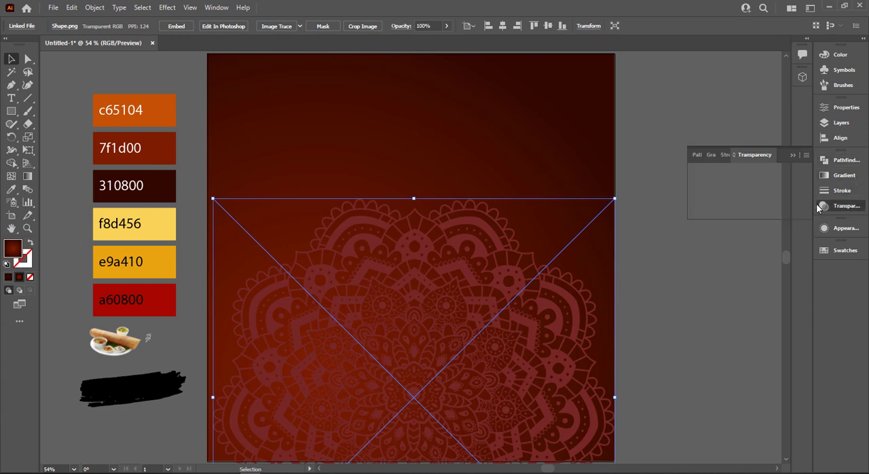
pyautogui.click(723, 172)
pyautogui.click(713, 209)
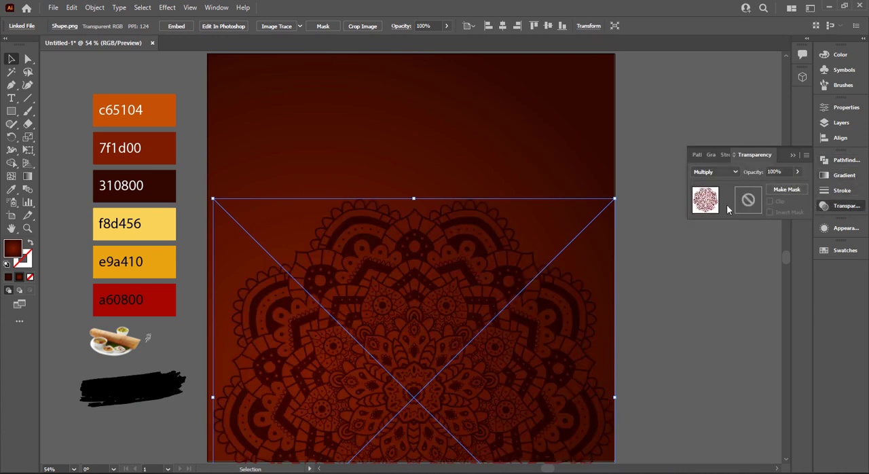
pyautogui.click(777, 172)
pyautogui.write('10')
pyautogui.click(678, 283)
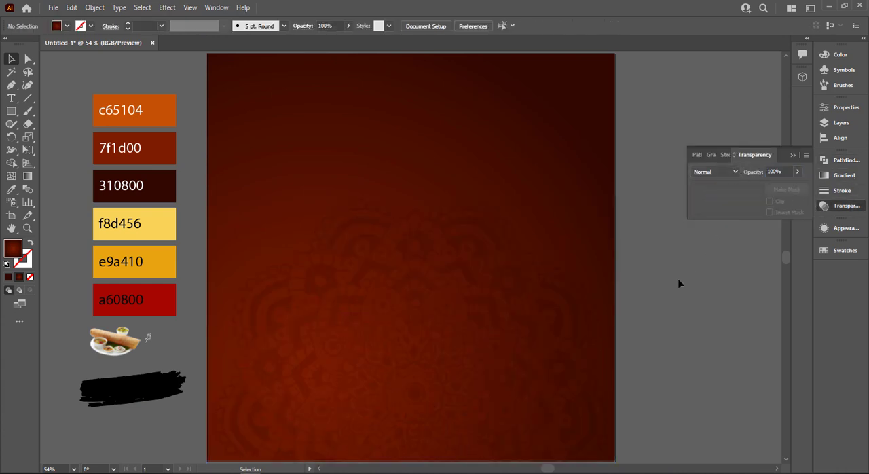
# Enlarge the faded mandala slightly beyond both side edges of the artboard and shift it a little upward.
pyautogui.hotkey('ctrl', '0')
pyautogui.click(791, 158)
pyautogui.click(442, 330)
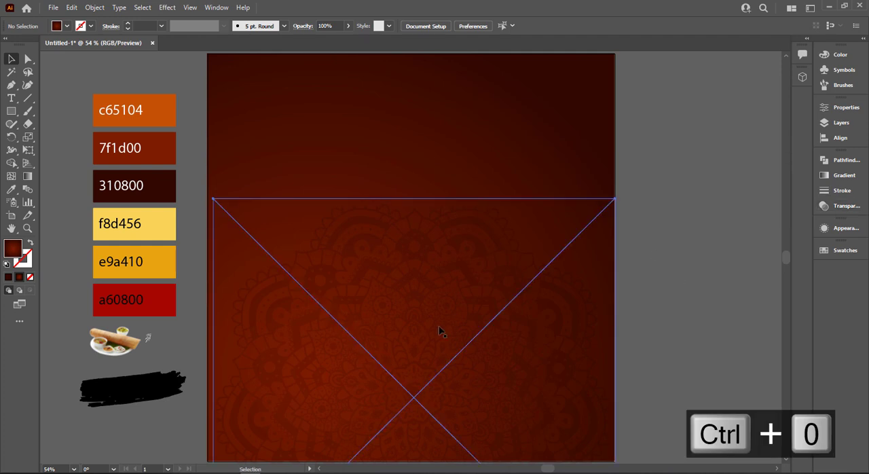
pyautogui.moveTo(601, 245); pyautogui.dragTo(583, 259)
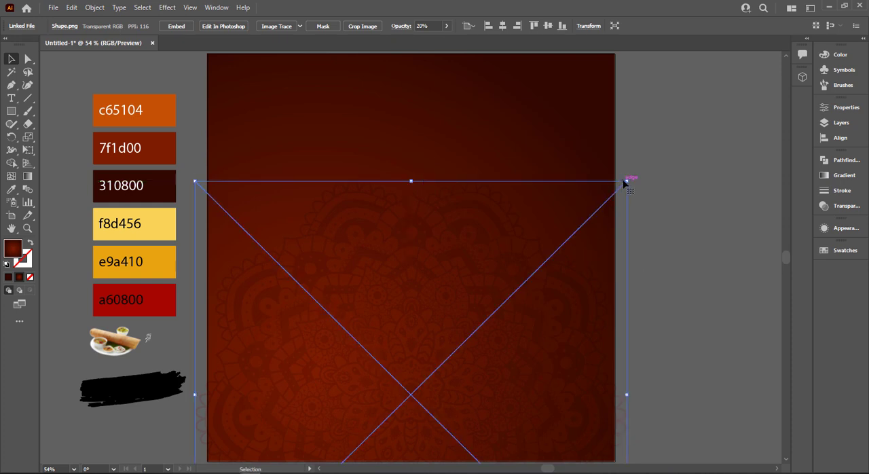
pyautogui.click(676, 177)
# Bring the dosa plate image to the front, enlarge it to most of the artboard's width and place it over the mandala.
pyautogui.rightClick(132, 343)
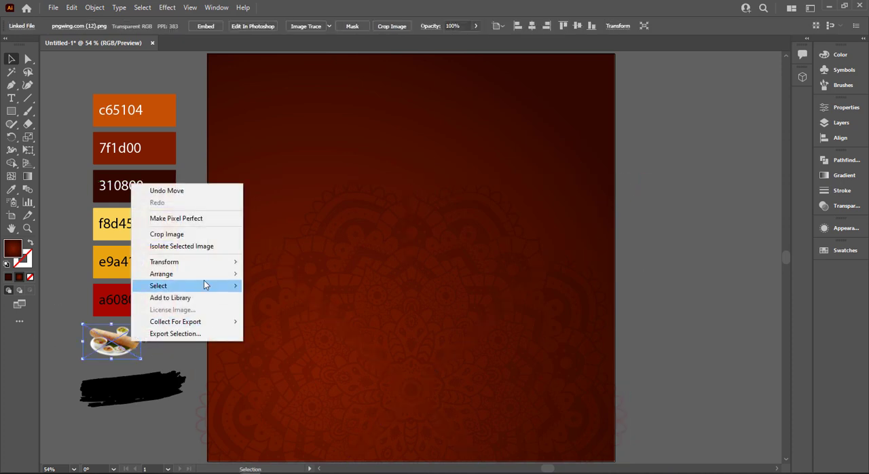
pyautogui.moveTo(203, 274)
pyautogui.click(264, 274)
pyautogui.moveTo(123, 349); pyautogui.dragTo(591, 432)
pyautogui.moveTo(504, 399); pyautogui.dragTo(493, 362)
pyautogui.moveTo(563, 393); pyautogui.dragTo(575, 401)
pyautogui.moveTo(510, 358); pyautogui.dragTo(514, 372)
pyautogui.click(654, 277)
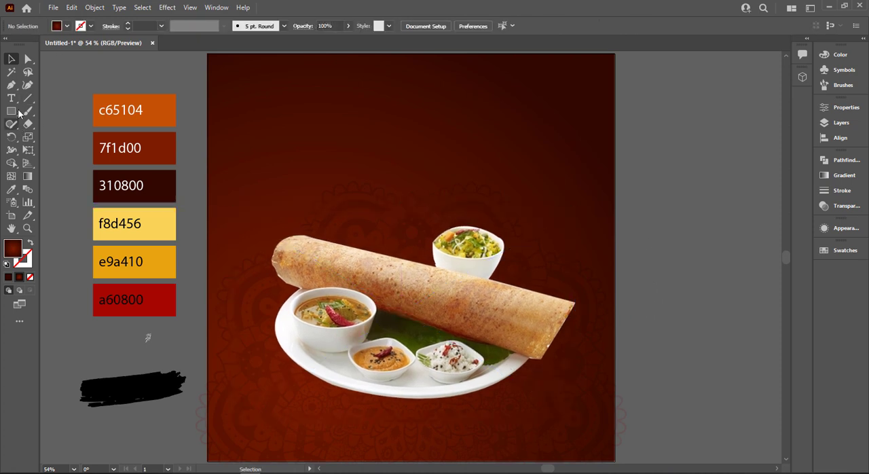
# Draw a circle over the artboard's right edge and fill it with the White, Black gradient set to radial and reversed.
pyautogui.moveTo(12, 111); pyautogui.dragTo(65, 138)
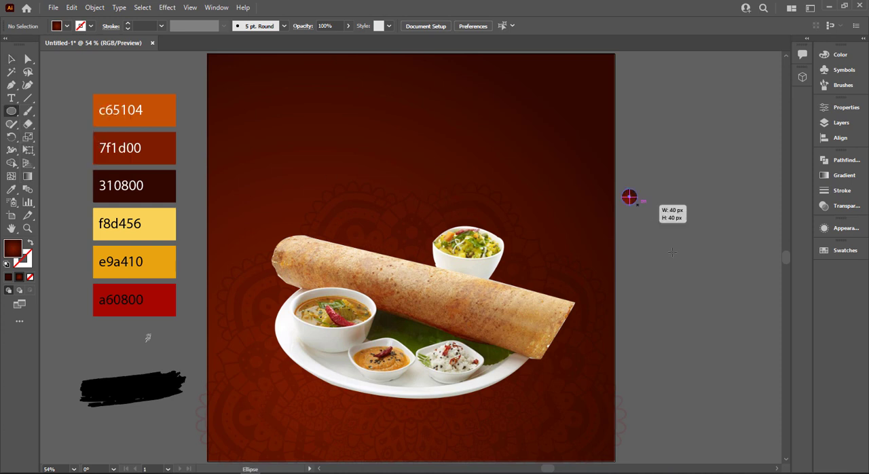
pyautogui.moveTo(629, 197); pyautogui.dragTo(695, 262)
pyautogui.click(844, 175)
pyautogui.click(710, 174)
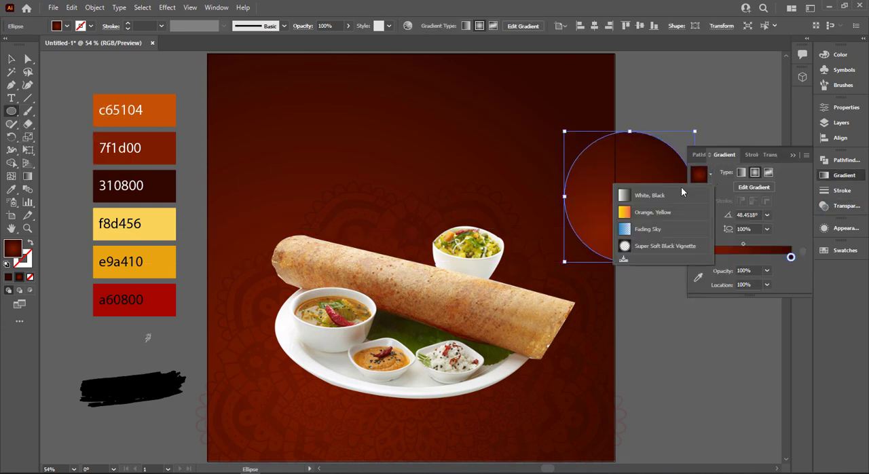
pyautogui.click(646, 198)
pyautogui.click(755, 173)
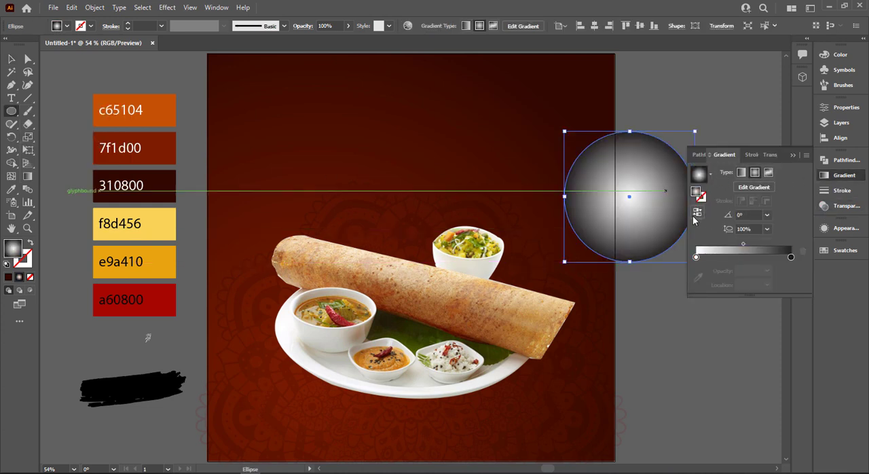
pyautogui.click(697, 212)
# Set the circle to Multiply and flatten it into a thin ellipse shadow under the dosa plate.
pyautogui.click(774, 154)
pyautogui.click(706, 173)
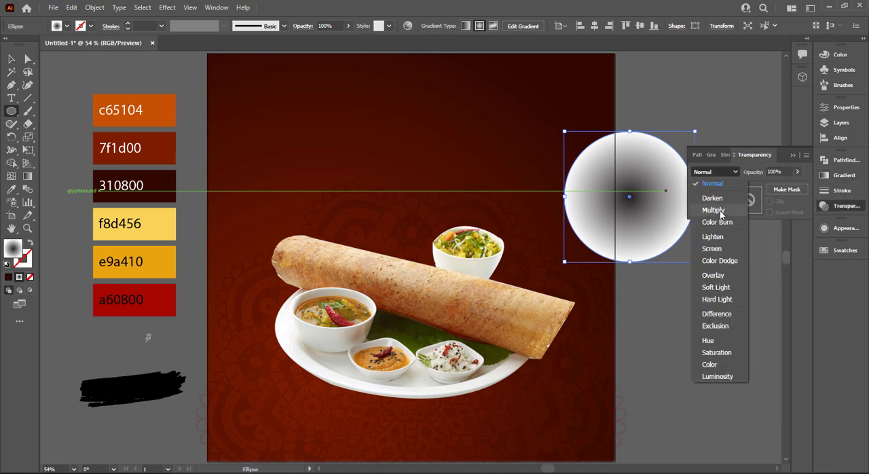
pyautogui.click(709, 204)
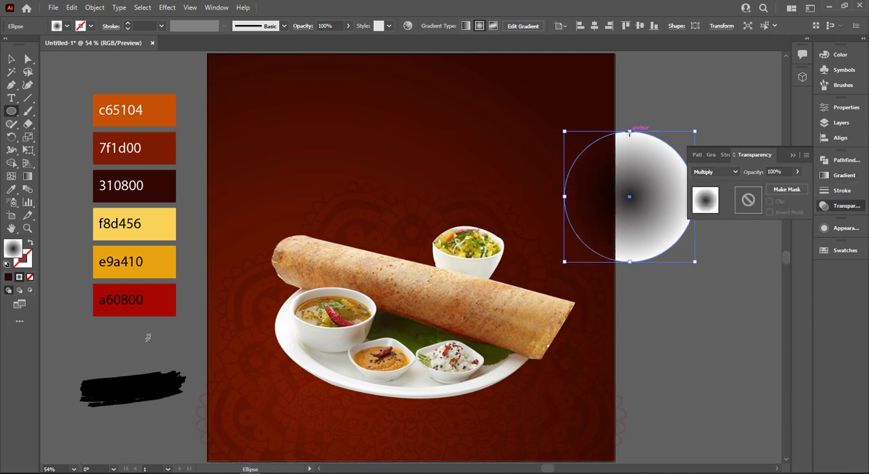
pyautogui.press('v')
pyautogui.moveTo(631, 132); pyautogui.dragTo(447, 403)
# Bring the dosa plate image in front of the shadow ellipse and lock it.
pyautogui.click(423, 272)
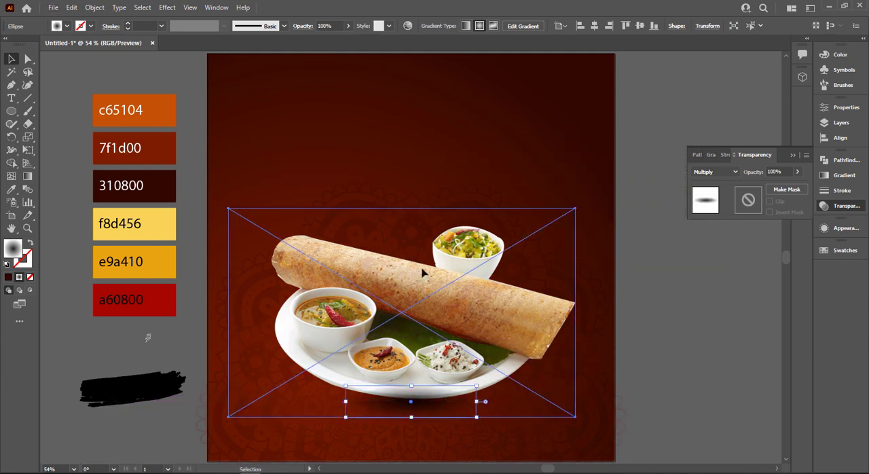
pyautogui.rightClick(423, 272)
pyautogui.moveTo(453, 315)
pyautogui.click(557, 374)
pyautogui.hotkey('ctrl', '2')
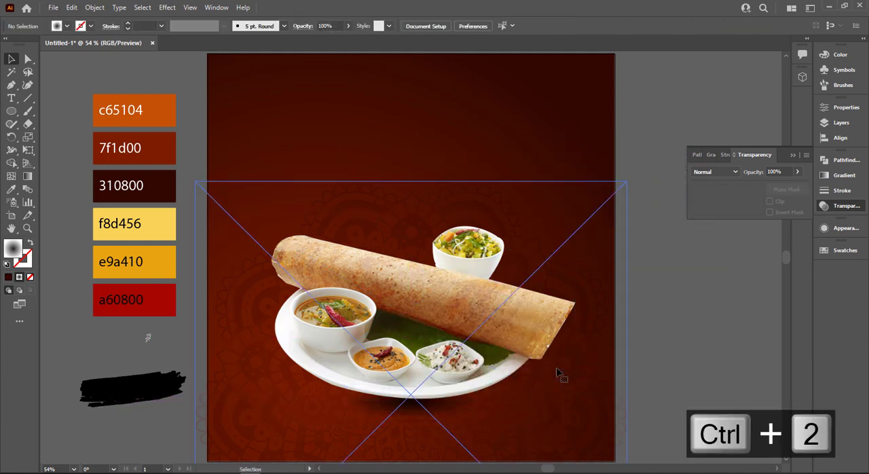
# Widen the shadow ellipse to about the plate's full width and apply a Gaussian Blur with a radius of about 17.3 pixels.
pyautogui.click(469, 406)
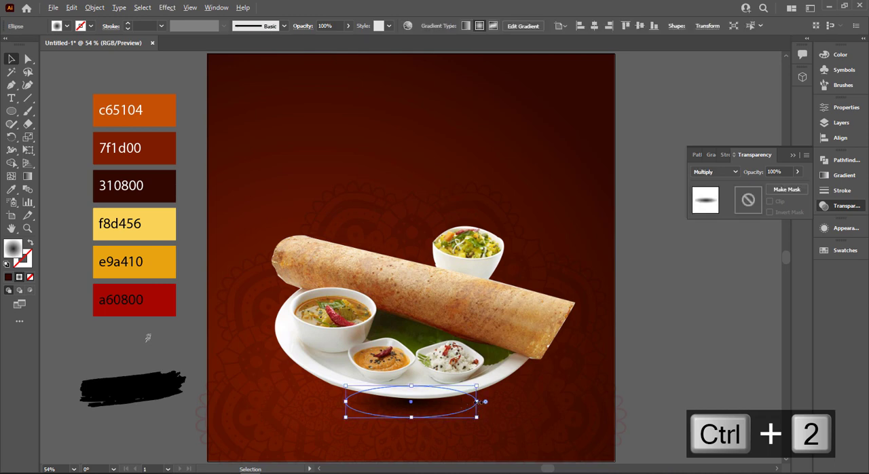
pyautogui.moveTo(481, 403)
pyautogui.mouseDown()
pyautogui.moveTo(589, 404)
pyautogui.moveTo(496, 405)
pyautogui.mouseUp()
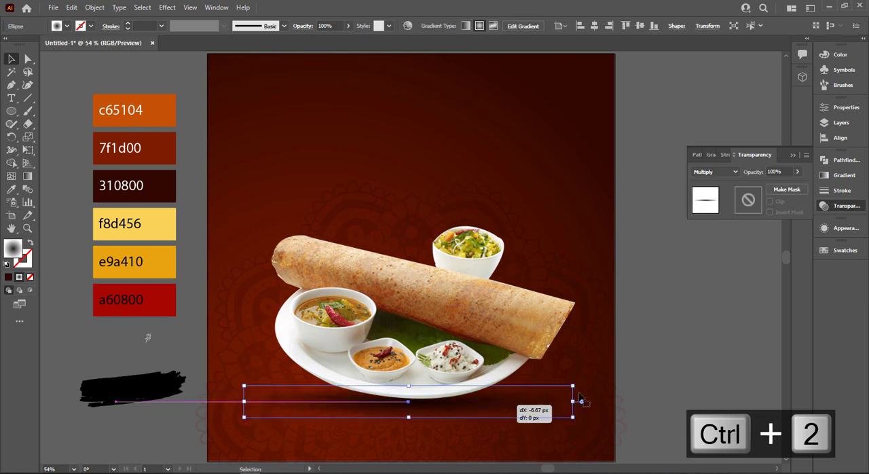
pyautogui.click(167, 7)
pyautogui.moveTo(248, 187)
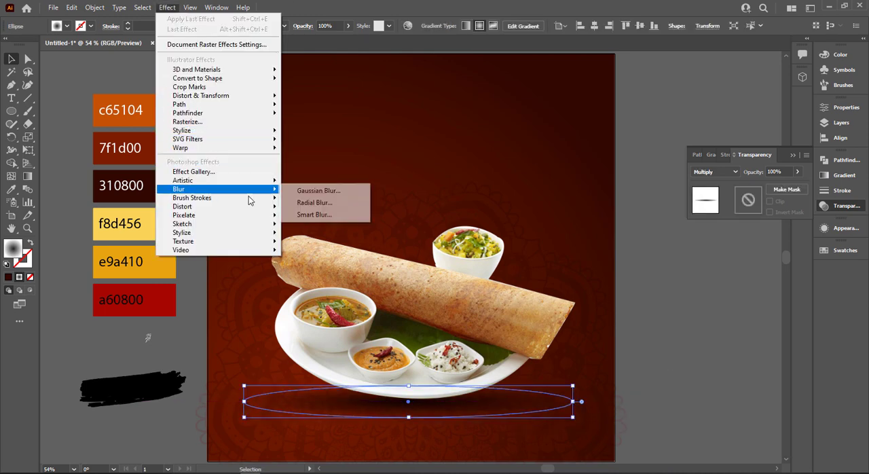
pyautogui.click(339, 195)
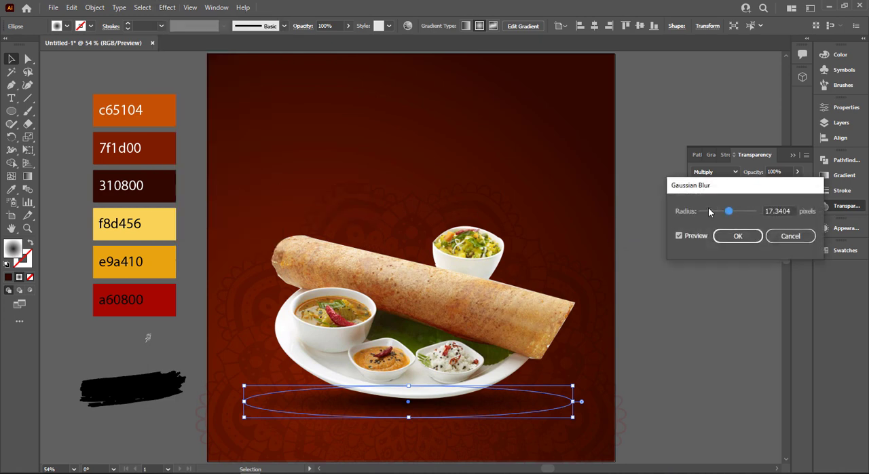
pyautogui.click(723, 234)
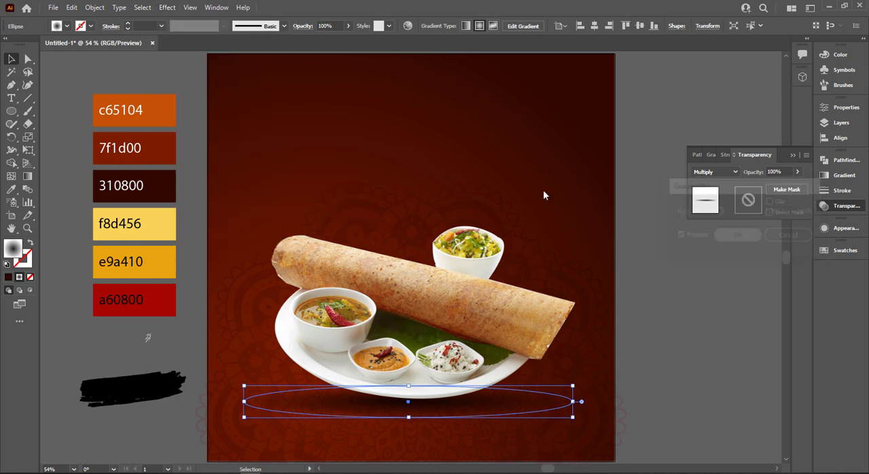
# Deselect the shadow ellipse and lock the mandala image.
pyautogui.click(543, 190)
pyautogui.click(793, 155)
pyautogui.click(655, 161)
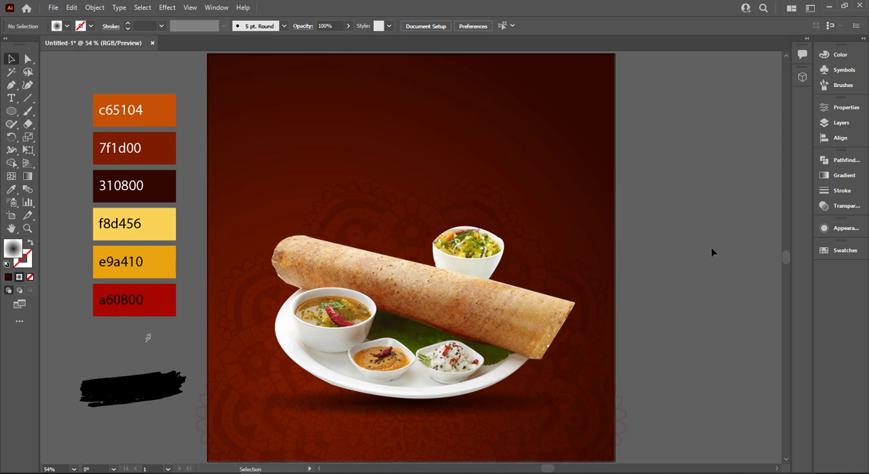
pyautogui.click(530, 370)
pyautogui.hotkey('ctrl', '2')
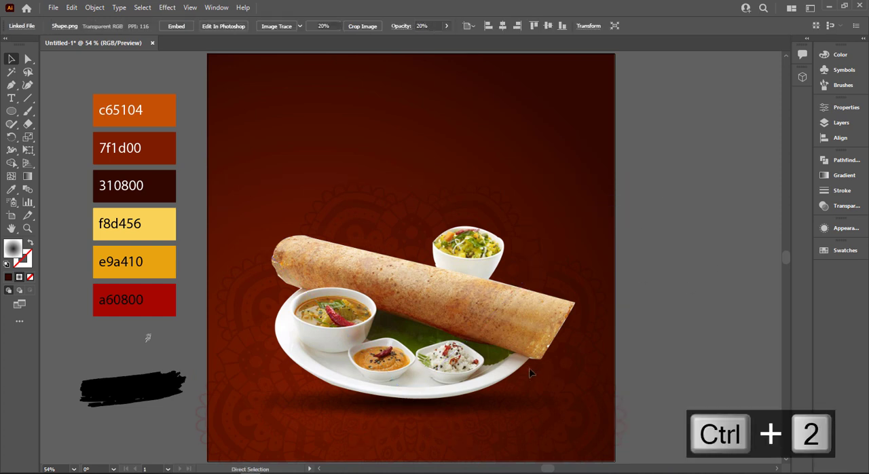
# Add the text "Indian" in the empty area beside the artboard and scale it up to about 144 pt.
pyautogui.moveTo(574, 282); pyautogui.dragTo(384, 270)
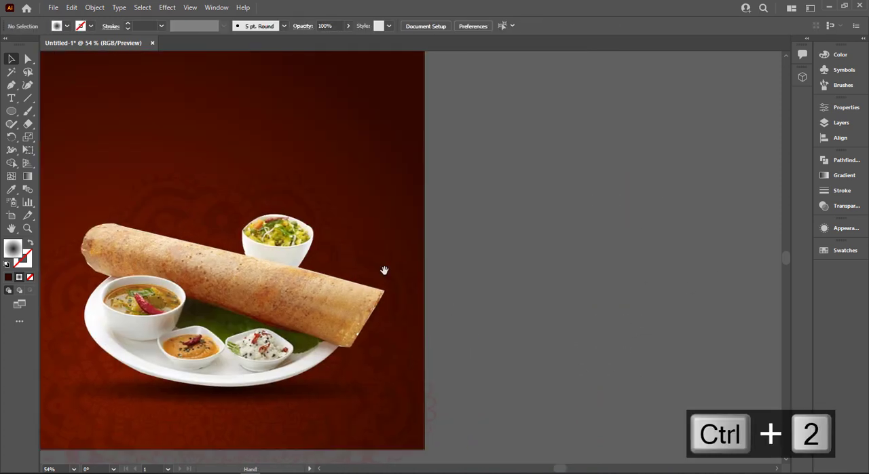
pyautogui.click(11, 97)
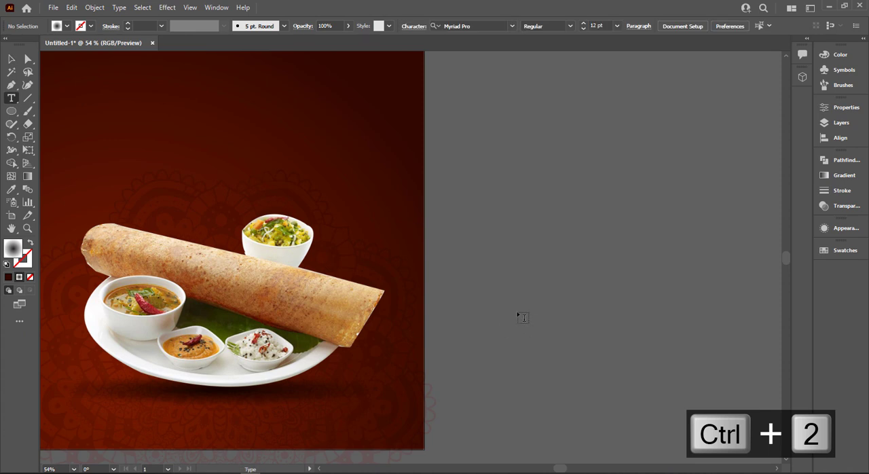
pyautogui.click(513, 298)
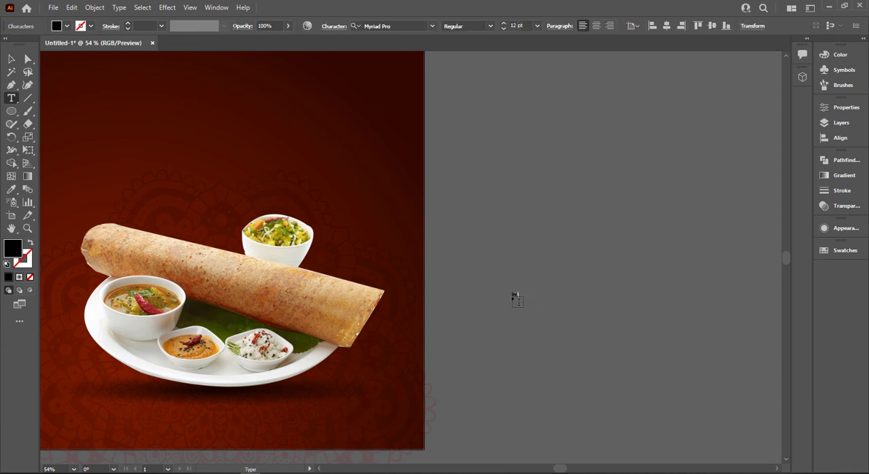
pyautogui.click(11, 59)
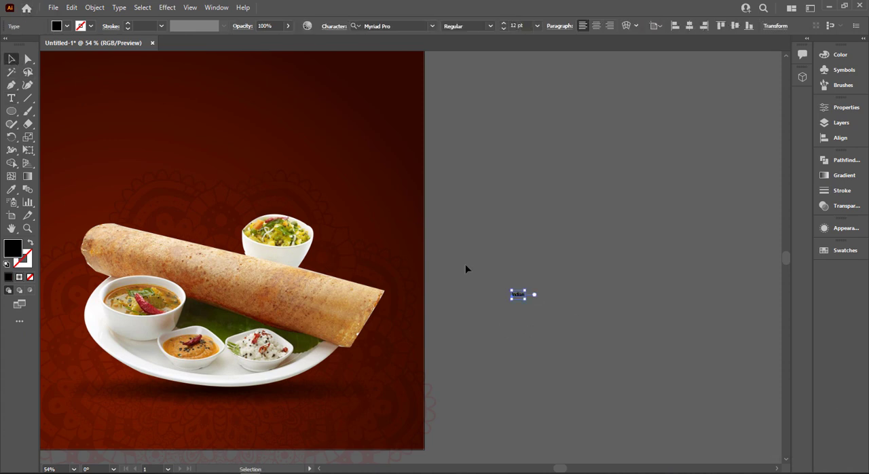
pyautogui.moveTo(525, 300); pyautogui.dragTo(673, 353)
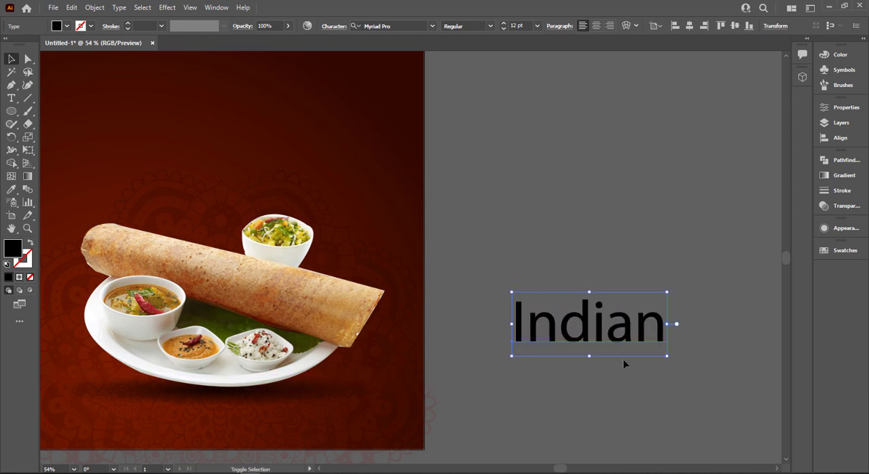
# Duplicate the "Indian" text directly below the original and change the copy to read "Cuisine".
pyautogui.moveTo(611, 330); pyautogui.dragTo(571, 311)
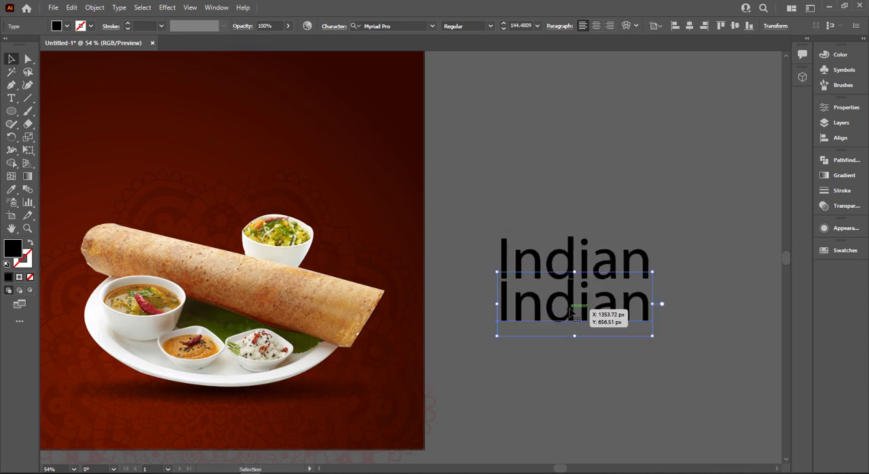
pyautogui.doubleClick(571, 311)
pyautogui.write('CU')
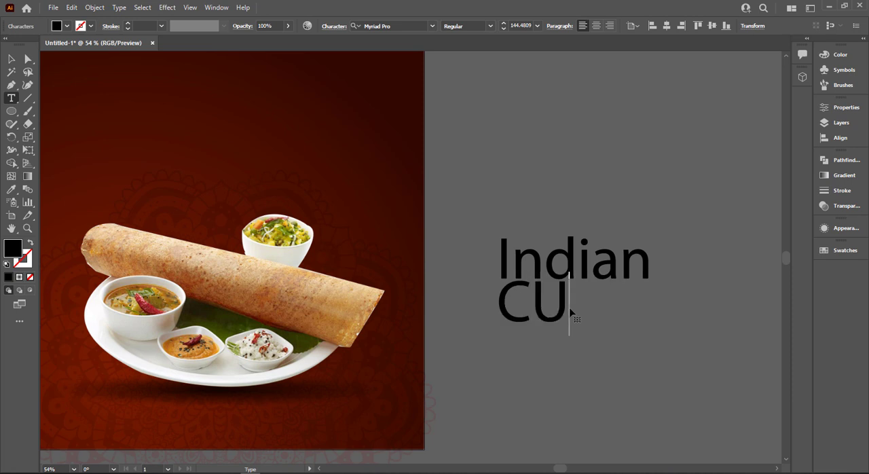
pyautogui.write('ISINE')
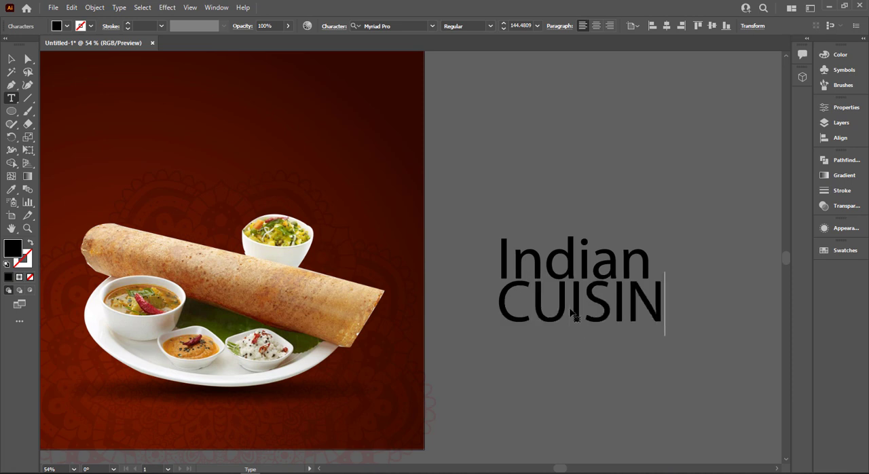
pyautogui.press('BackSpace')
pyautogui.press('BackSpace')
pyautogui.press('BackSpace')
pyautogui.press('BackSpace')
pyautogui.press('BackSpace')
pyautogui.press('BackSpace')
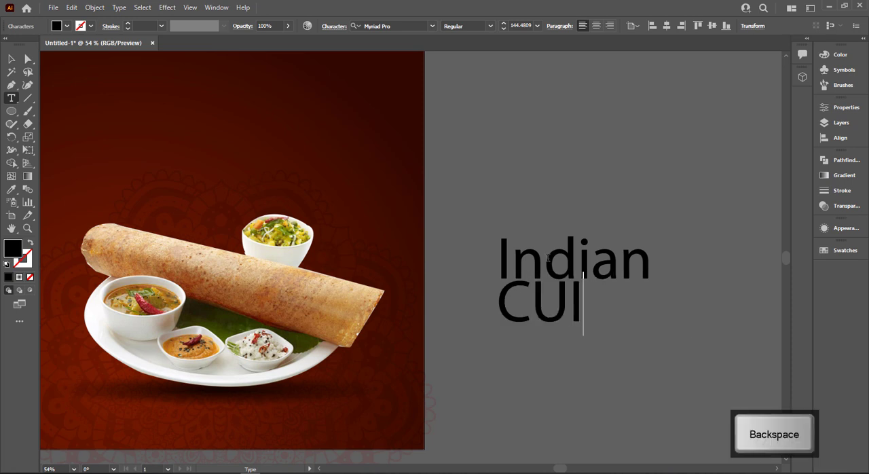
pyautogui.write('us')
pyautogui.press('BackSpace')
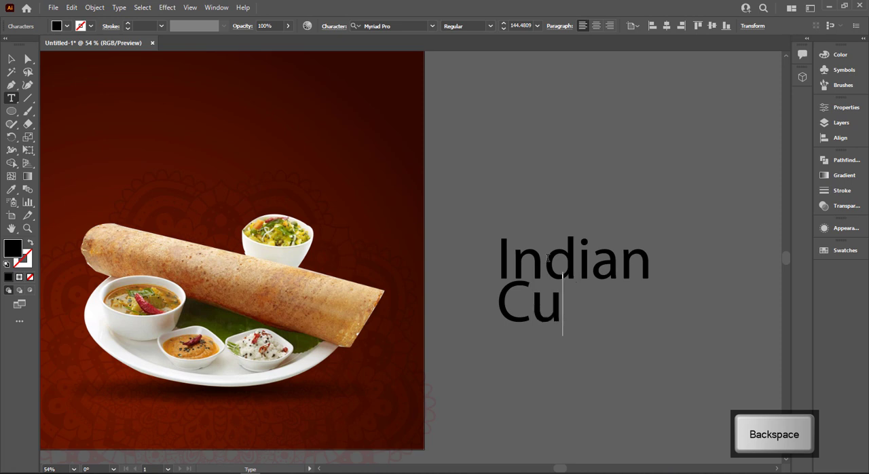
pyautogui.write('isine')
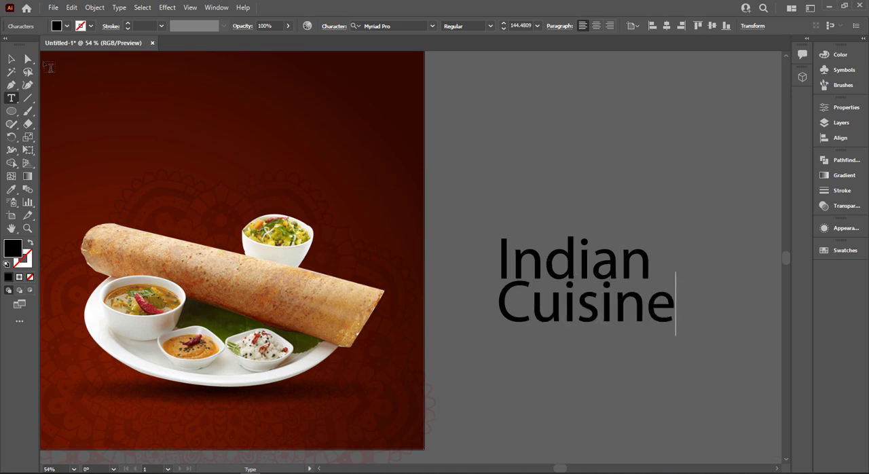
pyautogui.press('Escape')
# Enlarge "Indian" to match the width of "Cuisine" and set both words in Montserrat Black.
pyautogui.click(612, 252)
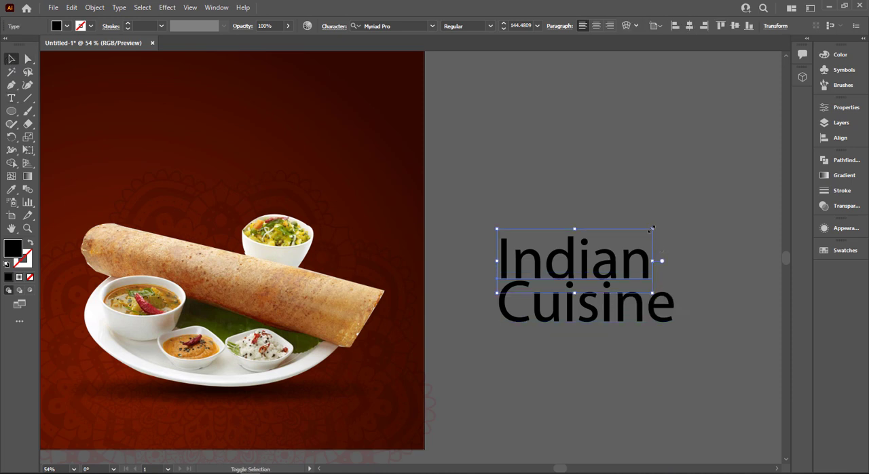
pyautogui.moveTo(652, 229); pyautogui.dragTo(678, 218)
pyautogui.keyDown('shift'); pyautogui.click(657, 301); pyautogui.keyUp('shift')
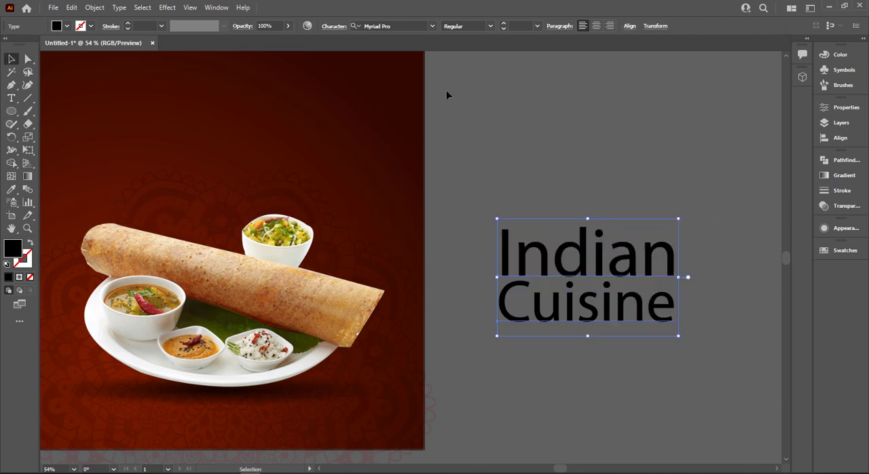
pyautogui.click(408, 23)
pyautogui.write('mo')
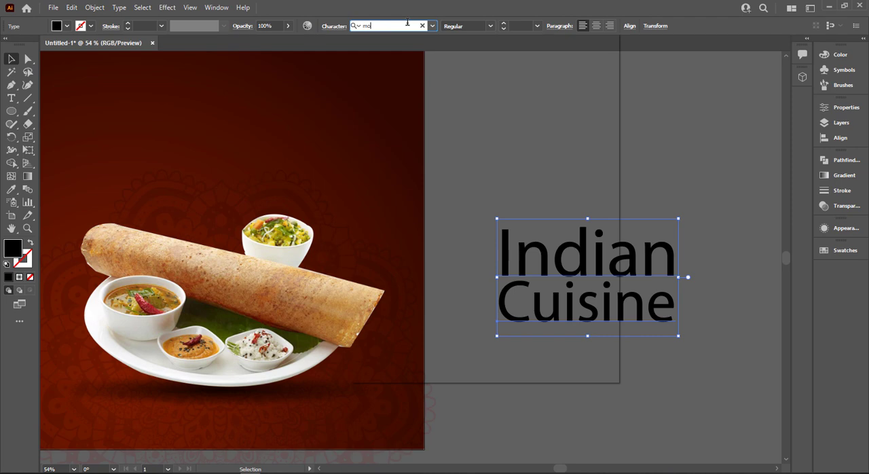
pyautogui.write('n')
pyautogui.scroll(-1, 511, 319)
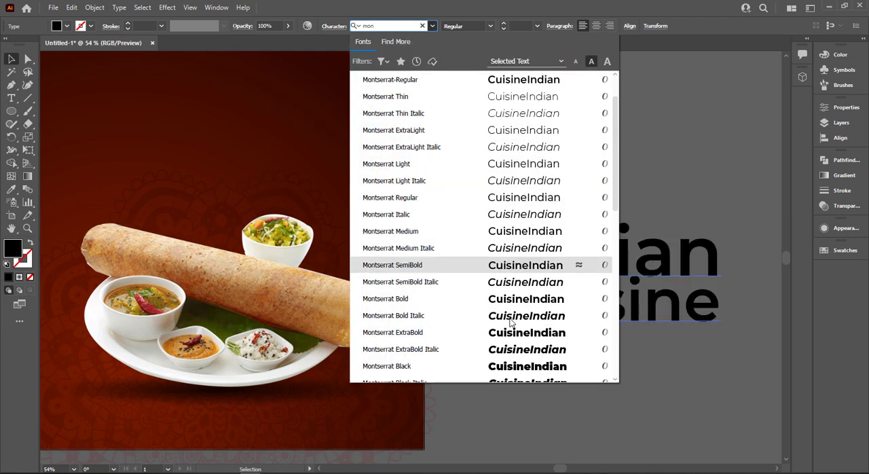
pyautogui.scroll(-3, 510, 323)
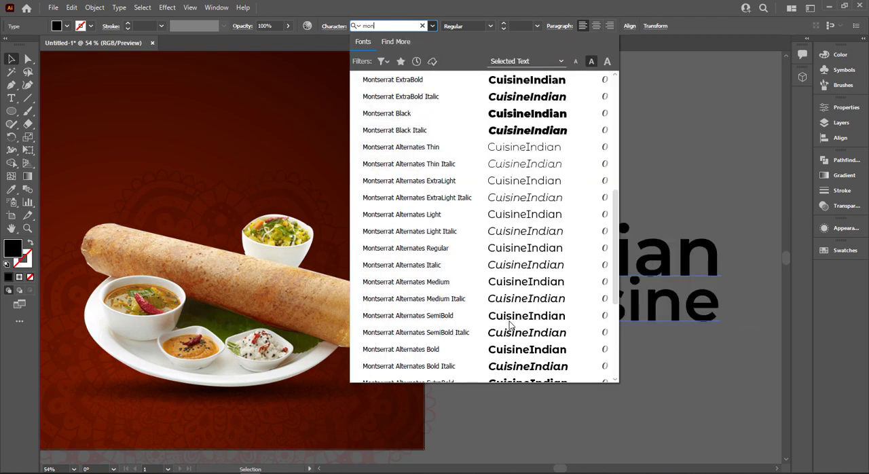
pyautogui.click(426, 116)
pyautogui.press('Escape')
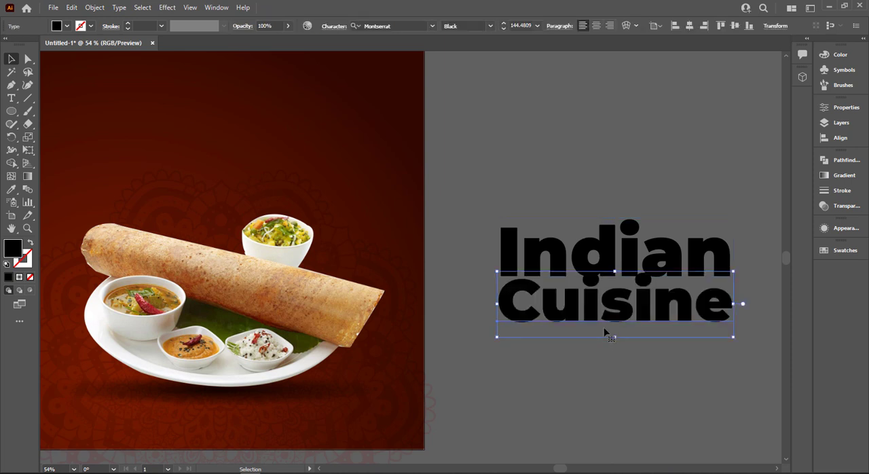
# Nudge the word "Cuisine" slightly downward to open a small gap below "Indian".
pyautogui.press('Down')
pyautogui.press('Down')
pyautogui.press('Down')
pyautogui.press('Down')
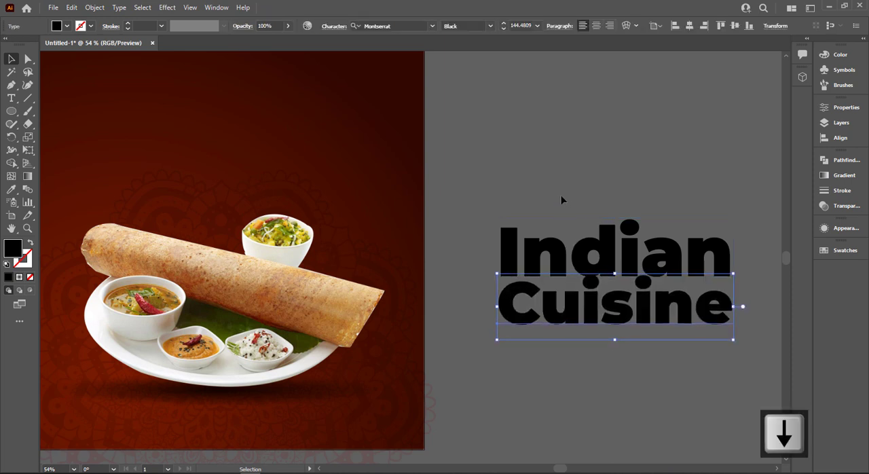
pyautogui.press('Down')
pyautogui.press('Down')
pyautogui.press('Down')
# Give both title words a white stroke with a weight of 10 pt.
pyautogui.moveTo(641, 358); pyautogui.dragTo(544, 239)
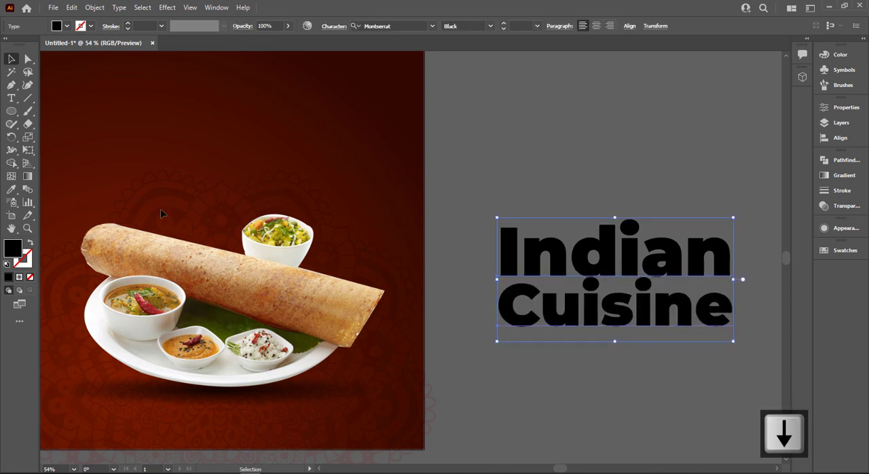
pyautogui.click(91, 27)
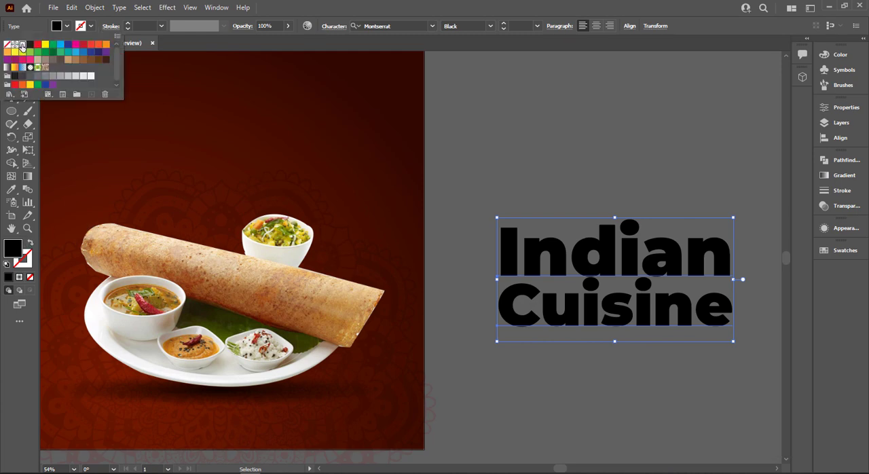
pyautogui.click(20, 44)
pyautogui.click(153, 24)
pyautogui.scroll(4, 153, 25)
pyautogui.scroll(4, 153, 24)
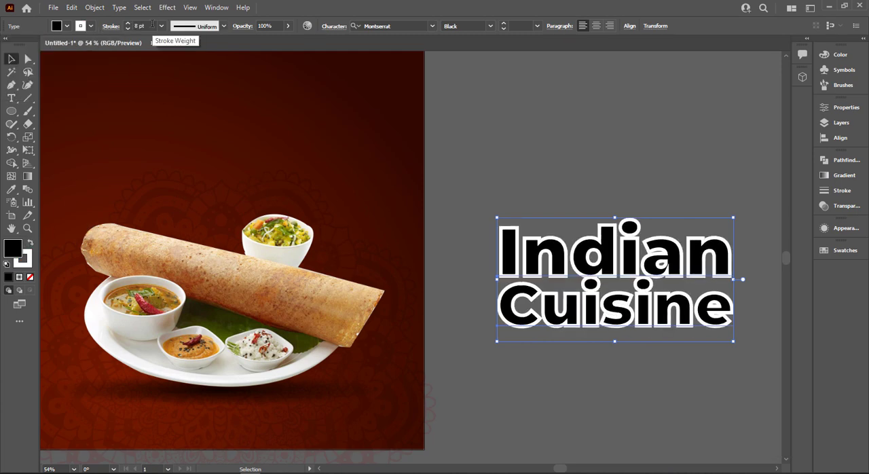
pyautogui.scroll(1, 149, 24)
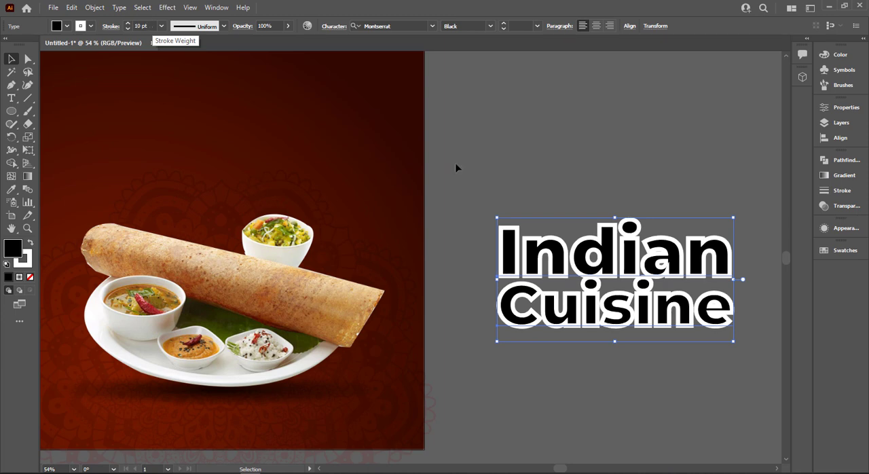
pyautogui.click(487, 153)
# Reduce the stroke weight of both title words to 7 pt.
pyautogui.click(516, 319)
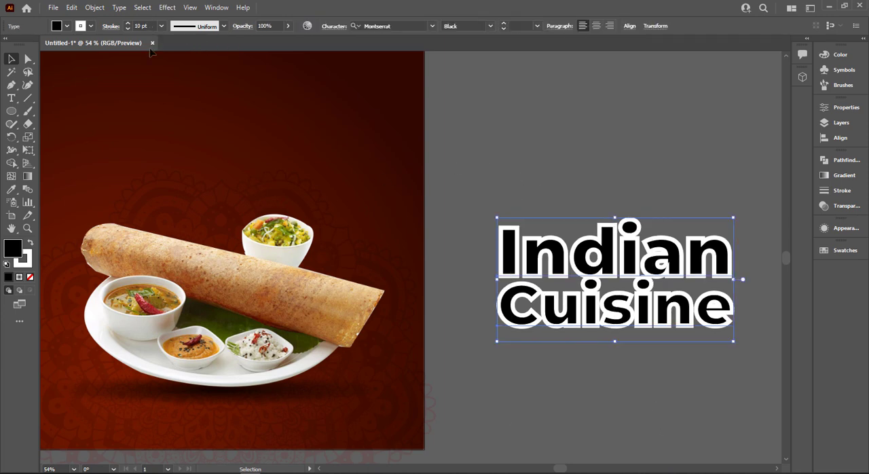
pyautogui.click(154, 25)
pyautogui.scroll(-2, 153, 26)
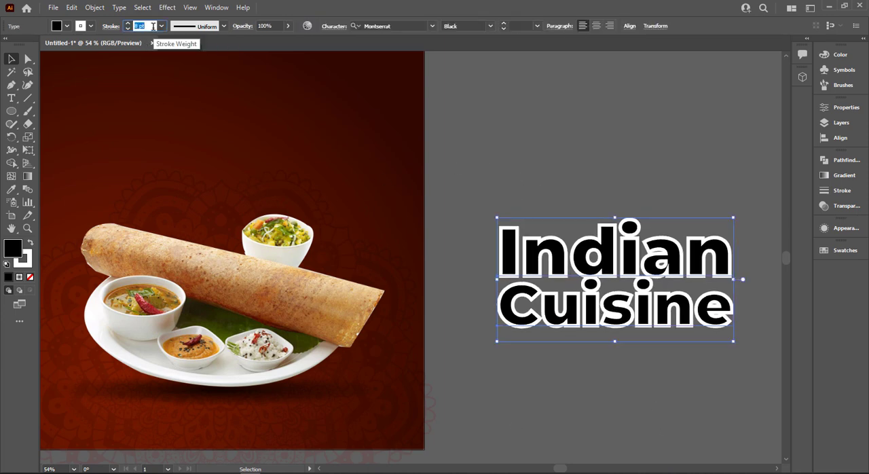
pyautogui.scroll(-1, 153, 26)
pyautogui.click(558, 166)
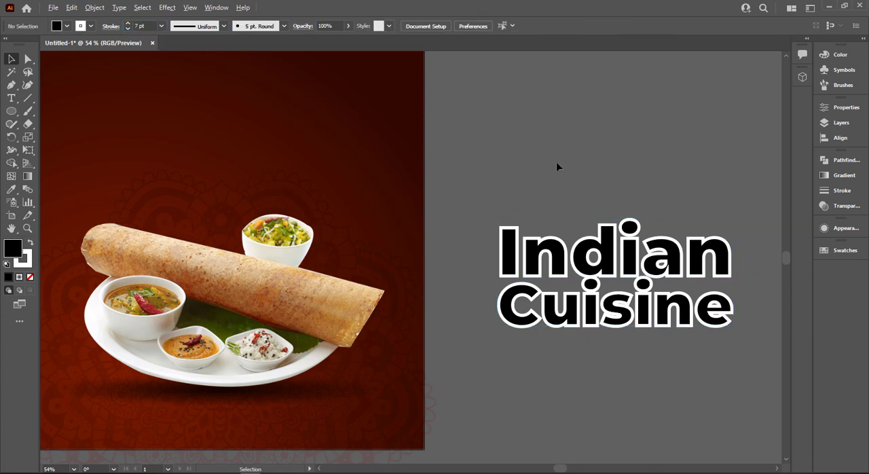
# Thin the white stroke around "Indian" and "Cuisine" to 5 pt.
pyautogui.scroll(1, 557, 163)
pyautogui.moveTo(602, 194); pyautogui.dragTo(453, 171)
pyautogui.click(378, 271)
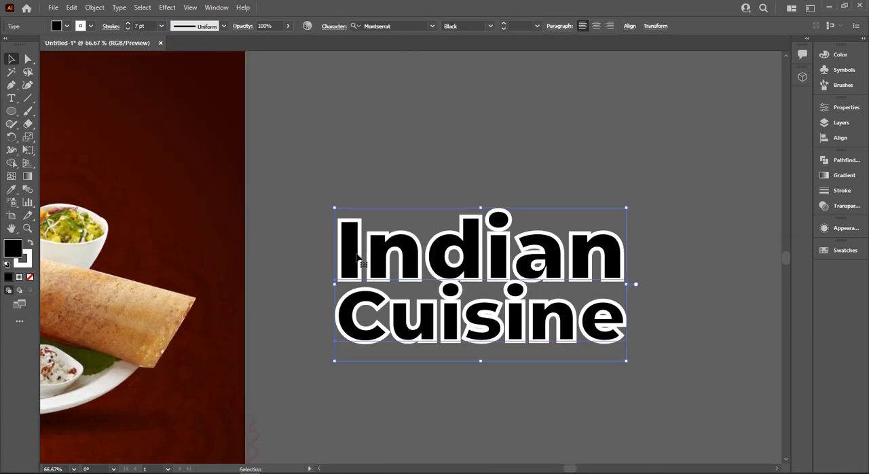
pyautogui.scroll(-3, 152, 25)
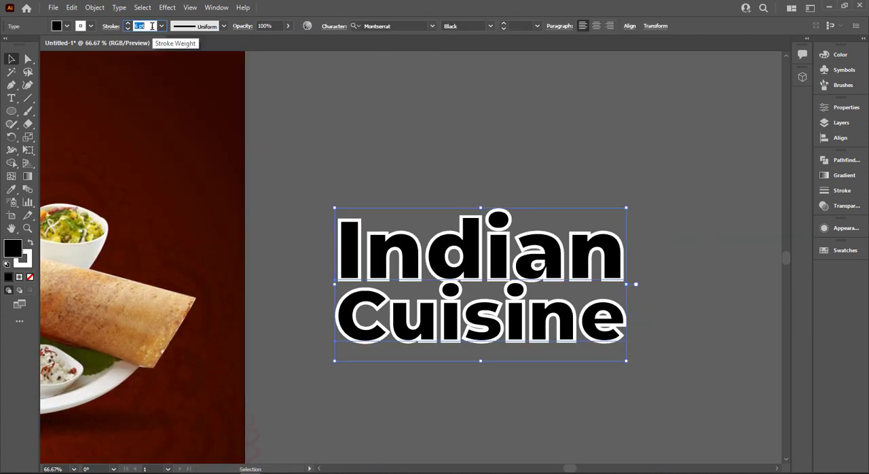
pyautogui.scroll(1, 152, 25)
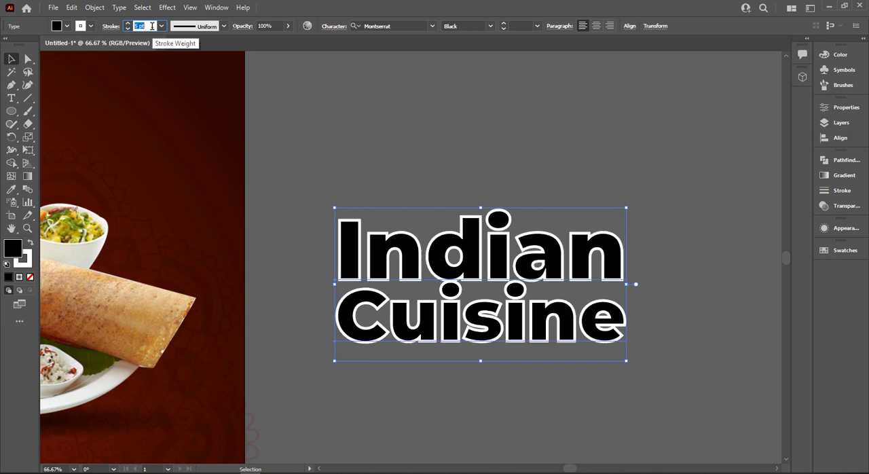
pyautogui.click(438, 156)
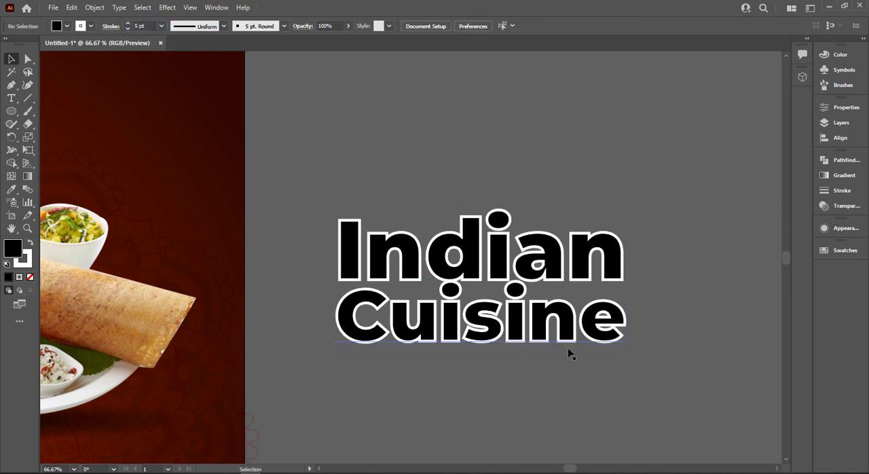
# Try to convert the stroked words "Indian" and "Cuisine" to outlines.
pyautogui.click(544, 330)
pyautogui.click(635, 225)
pyautogui.click(517, 332)
pyautogui.rightClick(502, 332)
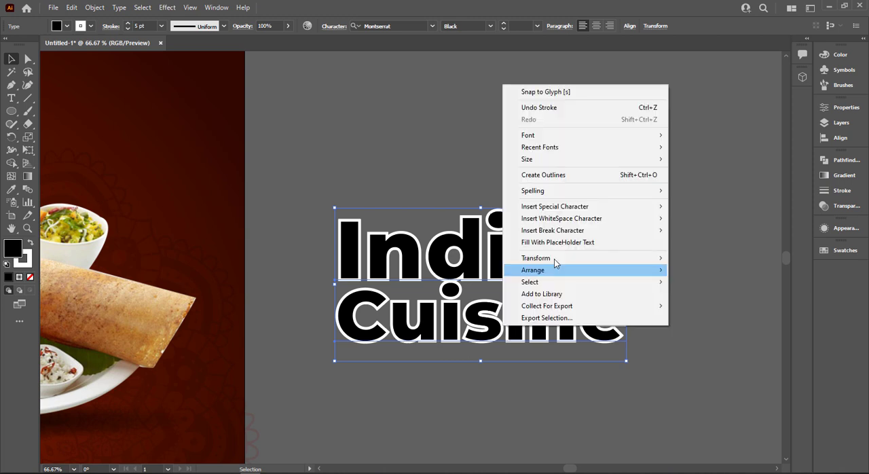
pyautogui.click(550, 175)
pyautogui.click(544, 174)
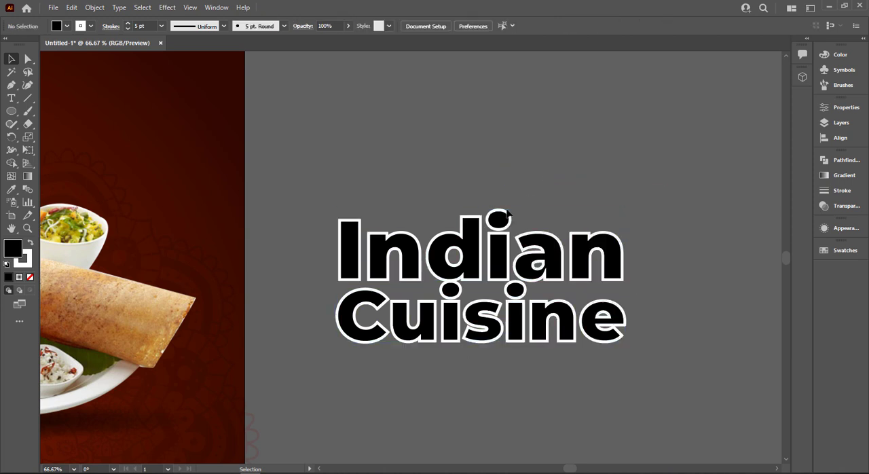
pyautogui.click(459, 246)
pyautogui.rightClick(459, 246)
# Undo the outline conversion and the last stroke weight change on the title words.
pyautogui.hotkey('ctrl', 'z')
pyautogui.hotkey('ctrl', 'z')
pyautogui.hotkey('ctrl', 'z')
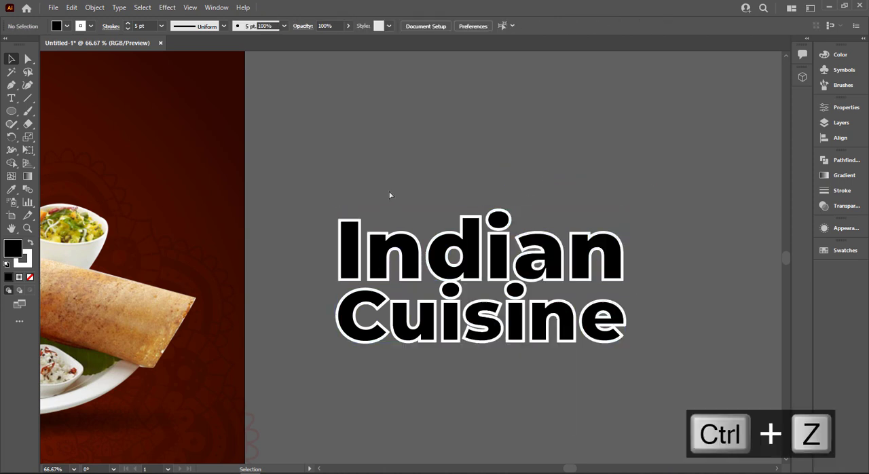
pyautogui.hotkey('ctrl', 'z')
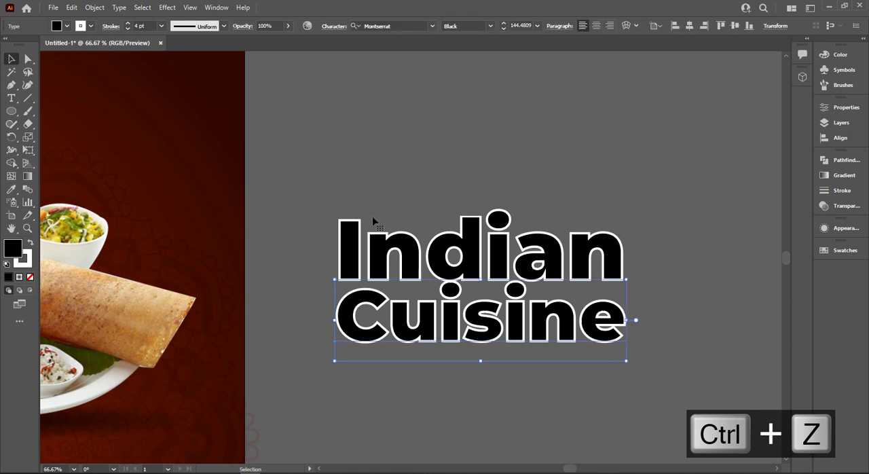
pyautogui.hotkey('ctrl', 'z')
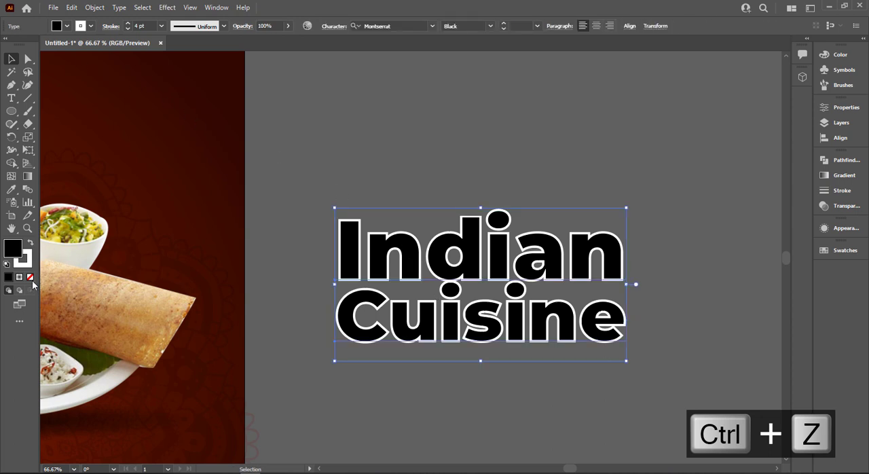
# Remove the black fill from both title words and swap fill and stroke for a white fill without a stroke.
pyautogui.click(30, 276)
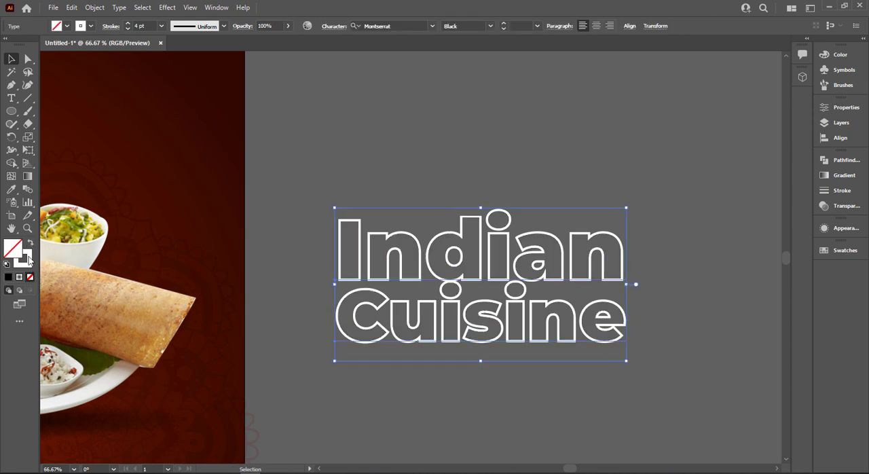
pyautogui.click(30, 244)
pyautogui.click(439, 179)
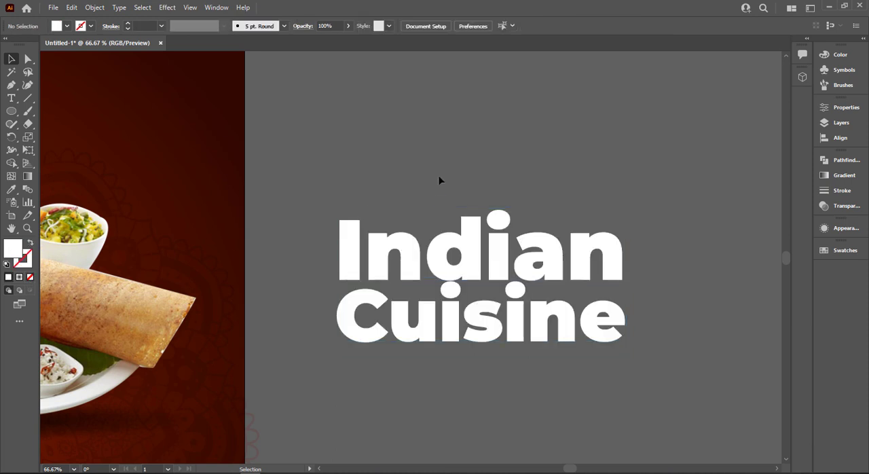
# Convert the white words "Indian" and "Cuisine" to outlines.
pyautogui.click(485, 328)
pyautogui.rightClick(481, 286)
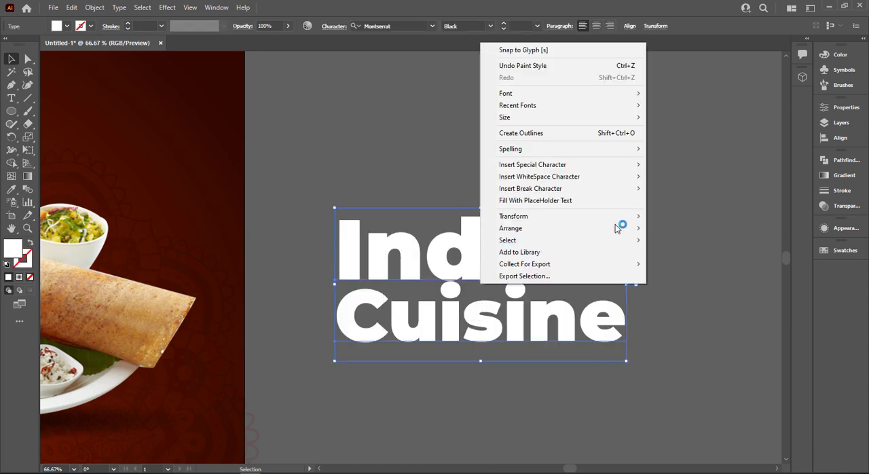
pyautogui.click(557, 134)
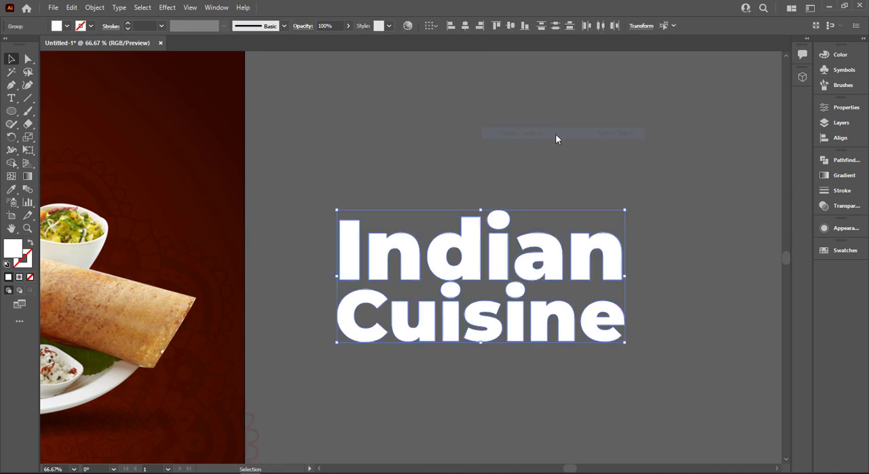
pyautogui.click(410, 161)
# Apply a linear gradient fill to the outlined "Indian Cuisine" title.
pyautogui.moveTo(499, 353); pyautogui.dragTo(500, 353)
pyautogui.scroll(-1, 500, 354)
pyautogui.moveTo(626, 202); pyautogui.dragTo(732, 194)
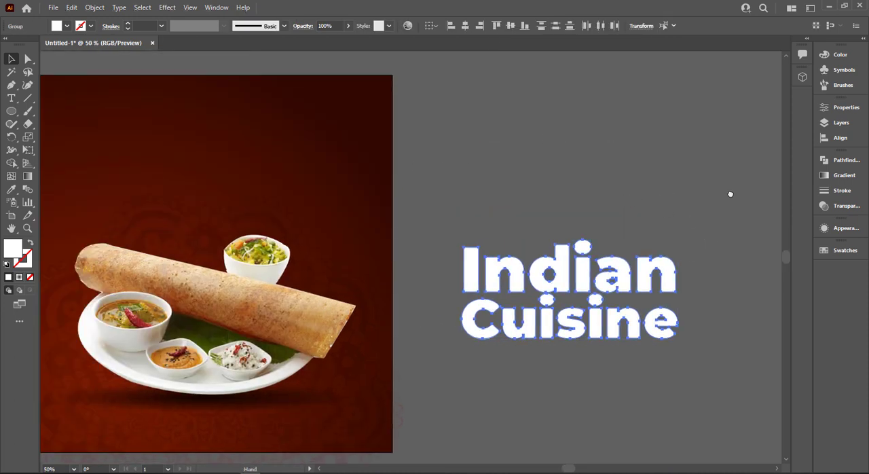
pyautogui.click(840, 178)
pyautogui.click(743, 173)
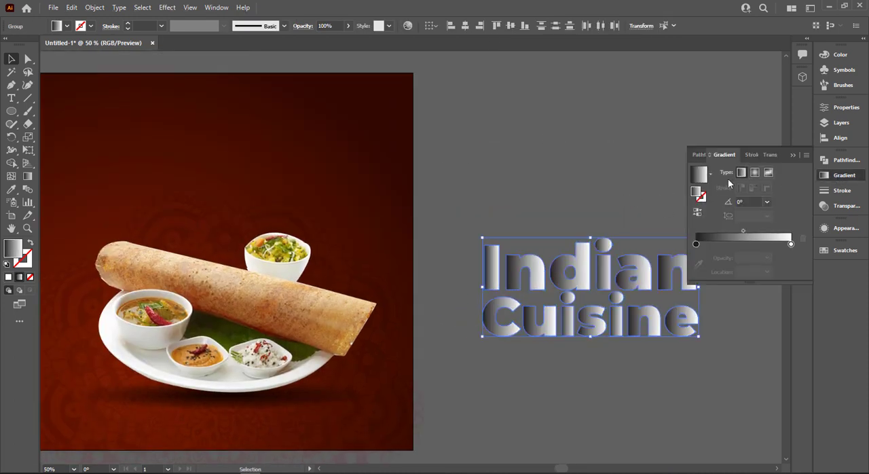
# Colour the title gradient's first stop with the f8d456 swatch and its last stop with the e9a410 swatch.
pyautogui.scroll(-1, 652, 216)
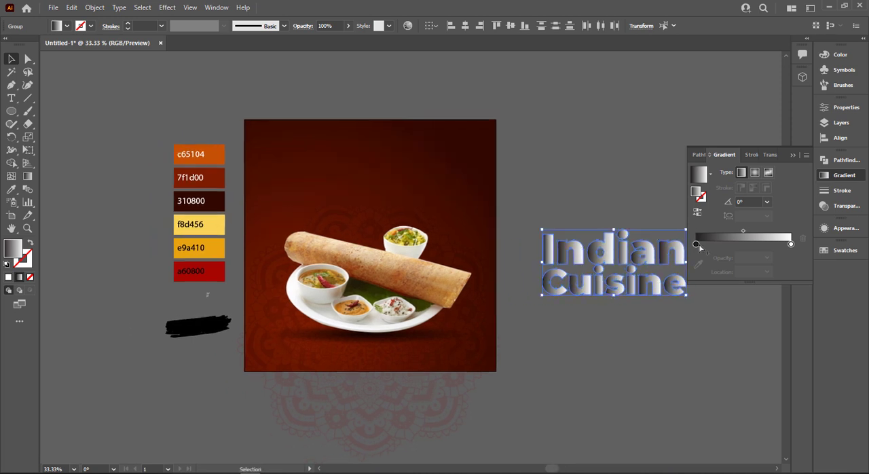
pyautogui.click(697, 244)
pyautogui.hotkey('ctrl', 'z')
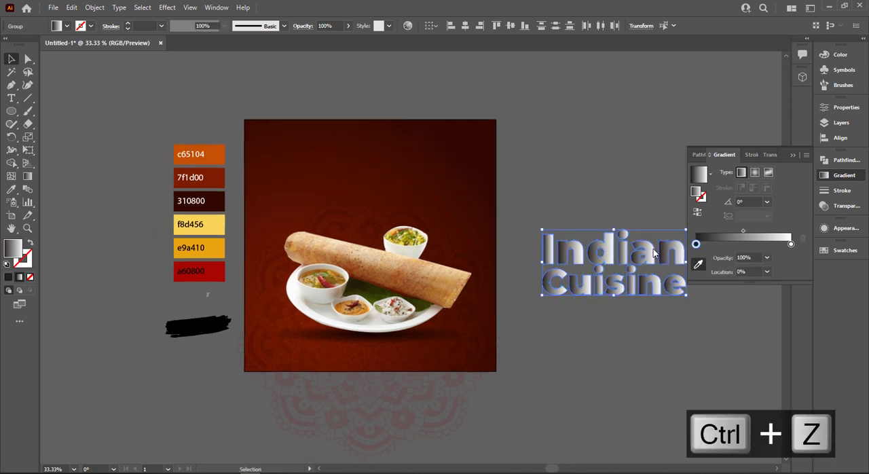
pyautogui.click(698, 264)
pyautogui.click(222, 224)
pyautogui.click(791, 244)
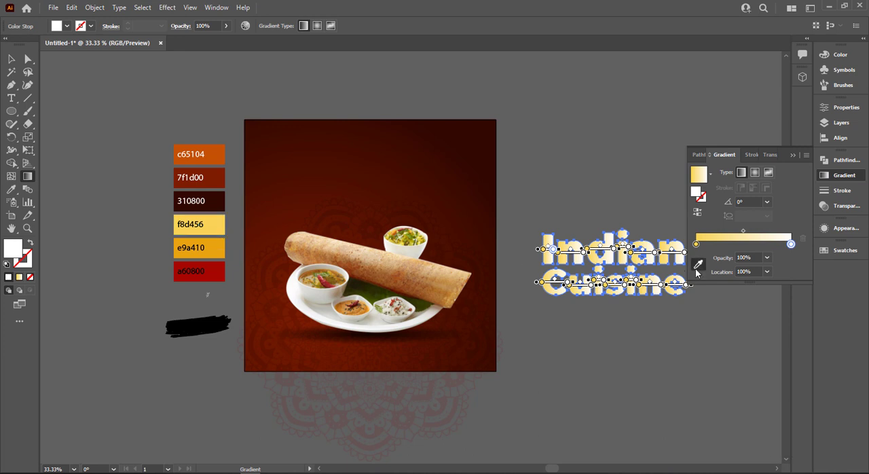
pyautogui.click(218, 247)
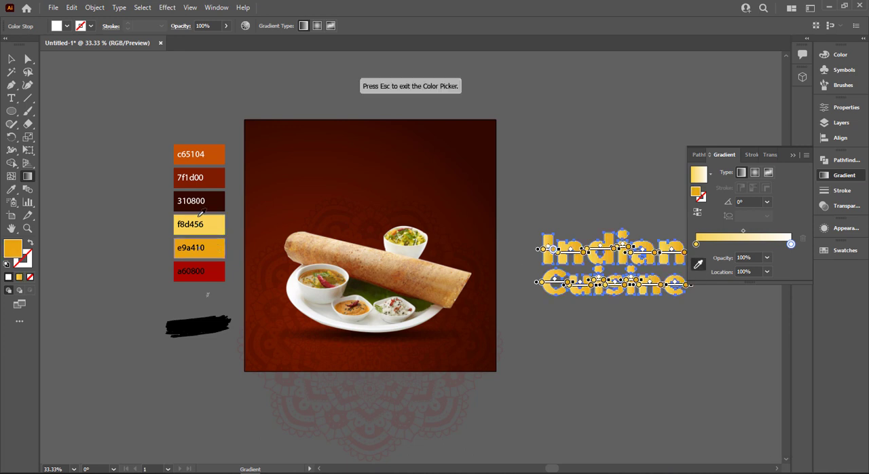
pyautogui.click(12, 60)
pyautogui.click(533, 198)
pyautogui.scroll(1, 564, 204)
pyautogui.moveTo(575, 199); pyautogui.dragTo(415, 168)
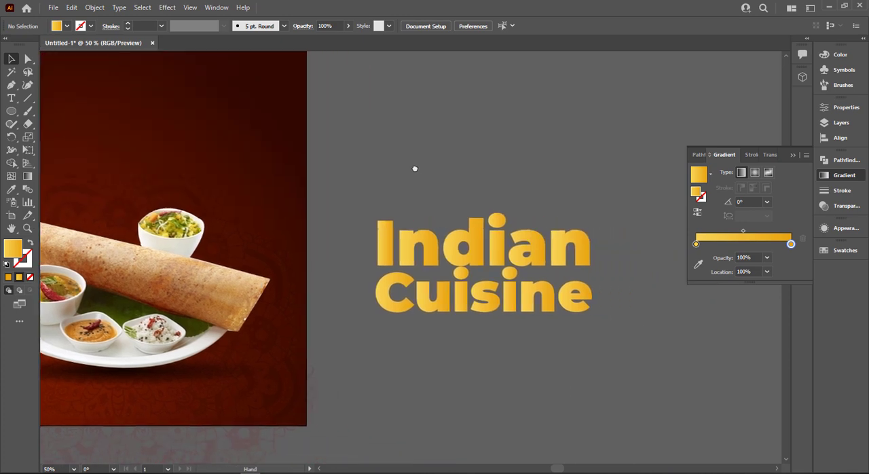
pyautogui.scroll(-2, 442, 167)
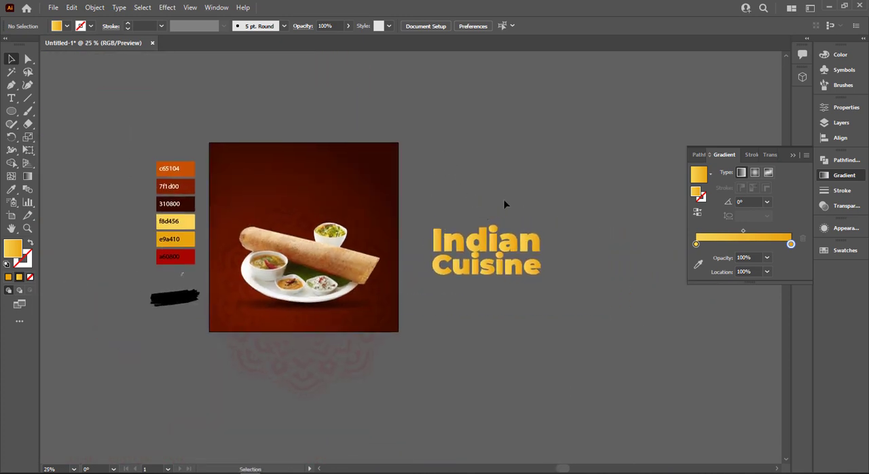
# Move the title gradient's e9a410 stop to the middle and add an end stop in the a60800 swatch colour.
pyautogui.click(537, 267)
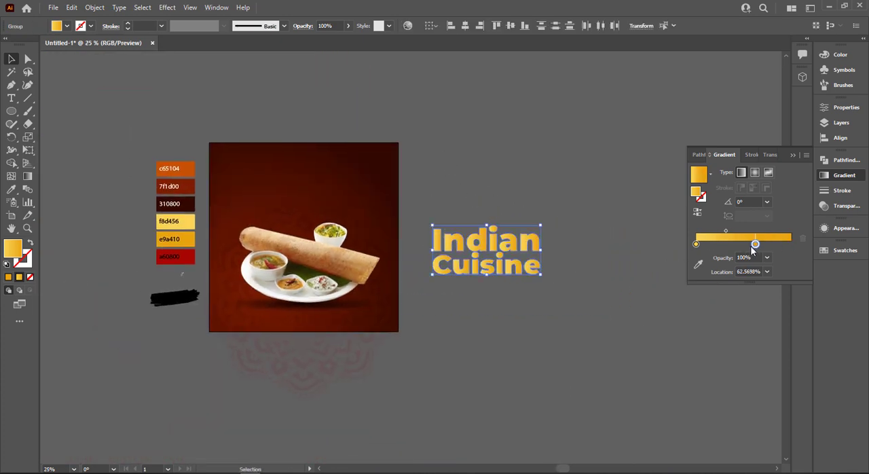
pyautogui.moveTo(751, 246); pyautogui.dragTo(740, 246)
pyautogui.click(789, 246)
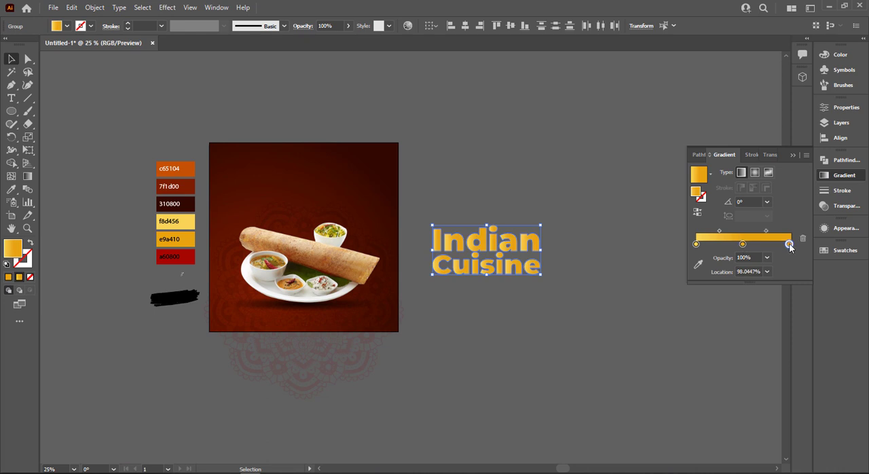
pyautogui.click(698, 265)
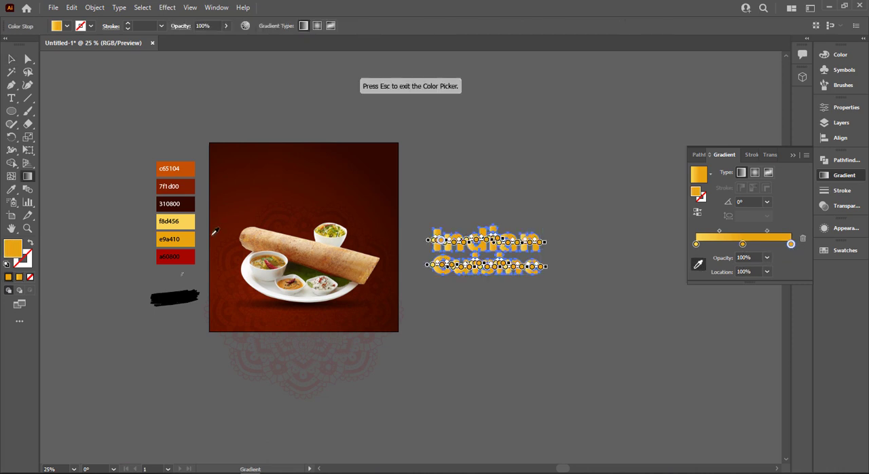
pyautogui.click(175, 256)
# Redirect the title gradient to -90° so it runs from yellow at the top of "Indian" to red at the base of "Cuisine".
pyautogui.hotkey('ctrl', '+')
pyautogui.hotkey('ctrl', '+')
pyautogui.hotkey('ctrl', '+')
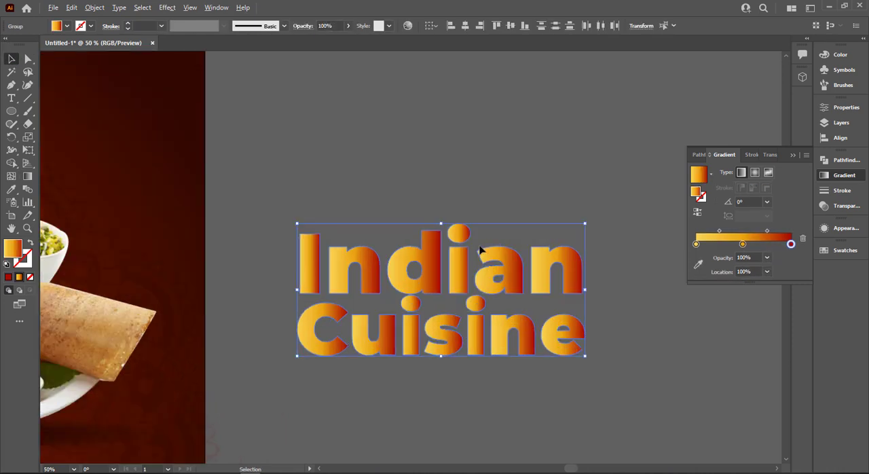
pyautogui.moveTo(441, 363); pyautogui.dragTo(442, 229)
pyautogui.moveTo(444, 185); pyautogui.dragTo(445, 363)
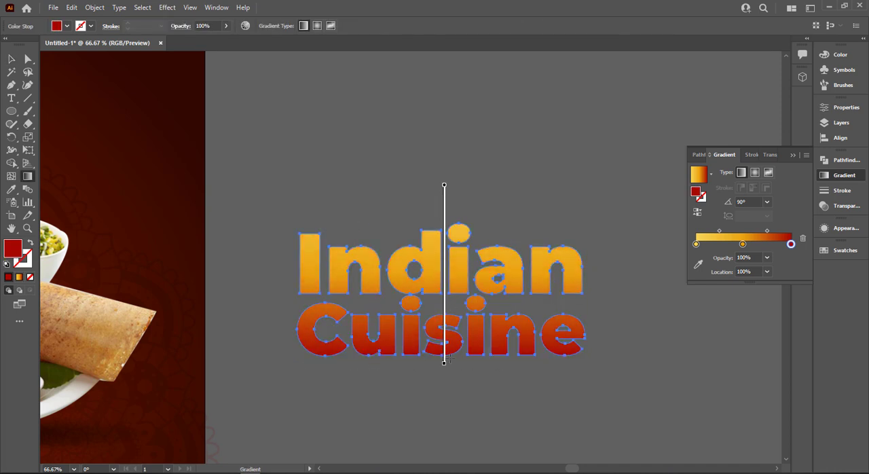
pyautogui.moveTo(444, 357); pyautogui.dragTo(444, 359)
pyautogui.press('v')
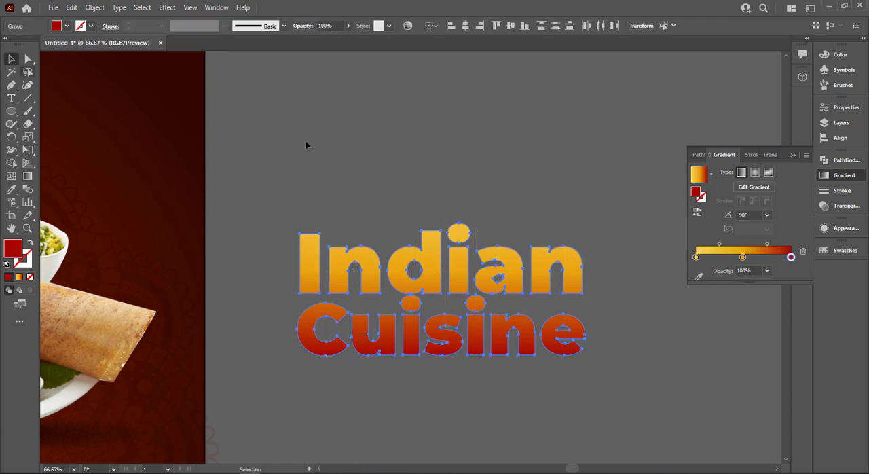
pyautogui.click(306, 142)
pyautogui.scroll(-2, 339, 185)
pyautogui.moveTo(374, 162); pyautogui.dragTo(459, 176)
# Add a white 5 pt stroke around the "Indian Cuisine" title.
pyautogui.click(527, 274)
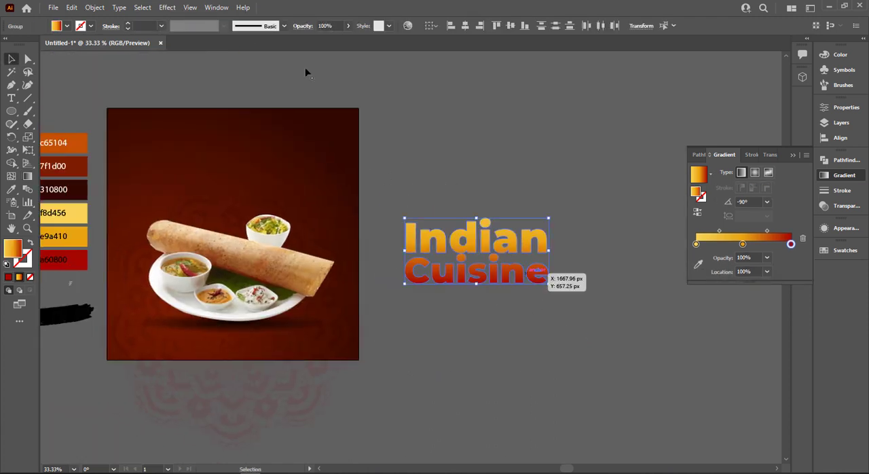
pyautogui.click(91, 26)
pyautogui.click(21, 47)
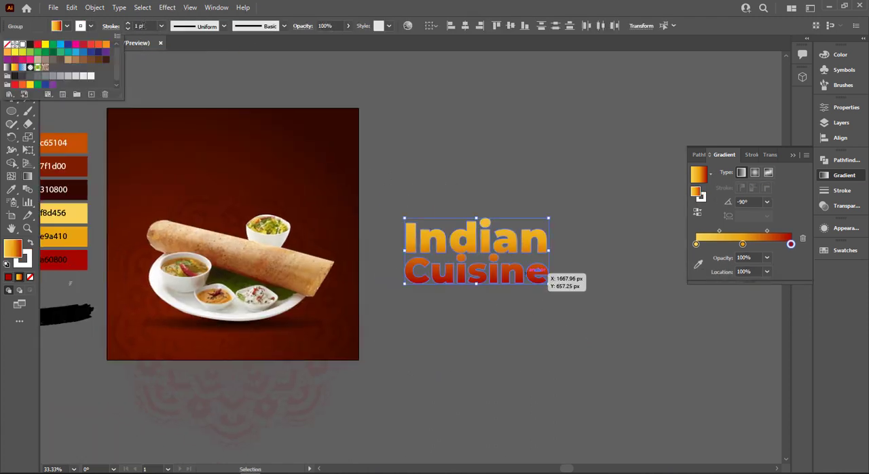
pyautogui.click(144, 26)
pyautogui.click(144, 26)
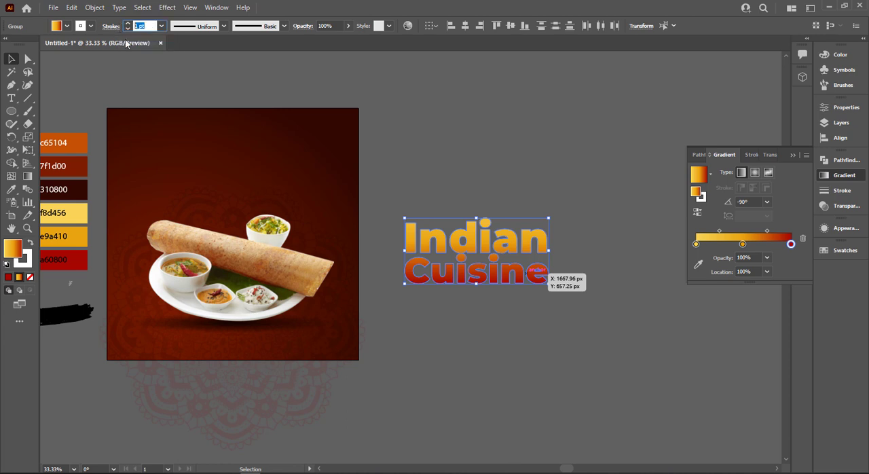
pyautogui.write('5')
pyautogui.press('Return')
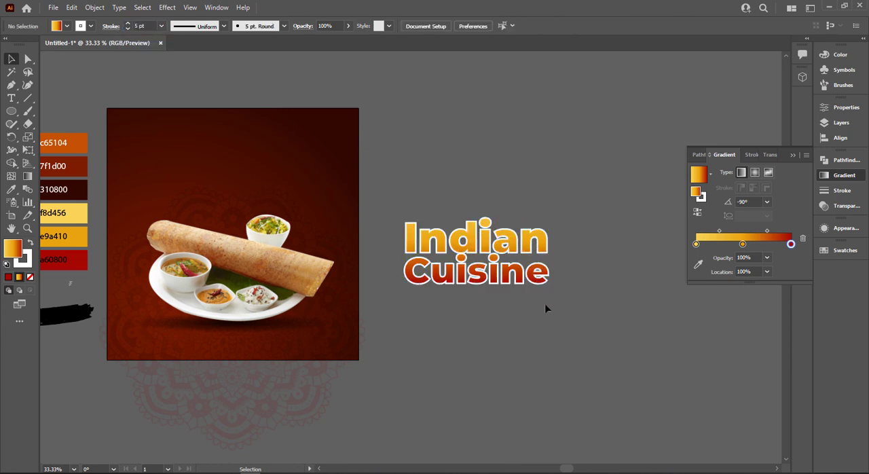
# Place the "Indian Cuisine" title on the poster above the dosa plate and scale it down slightly.
pyautogui.moveTo(484, 247); pyautogui.dragTo(251, 154)
pyautogui.hotkey('ctrl', '0')
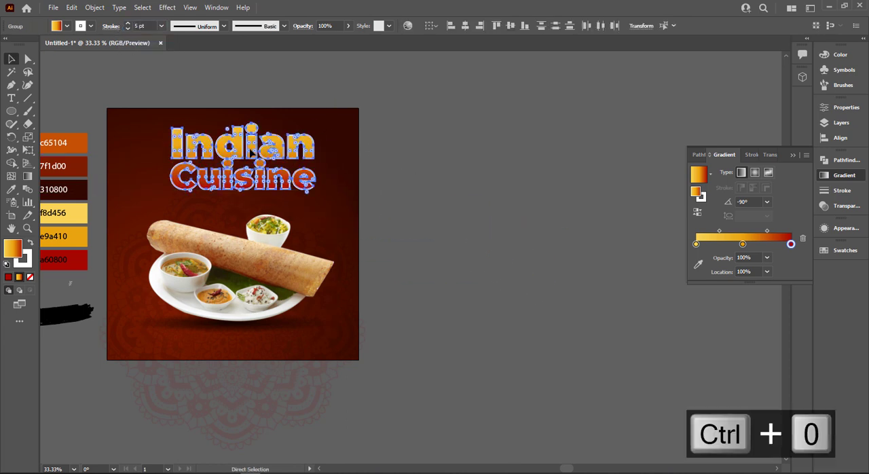
pyautogui.click(802, 154)
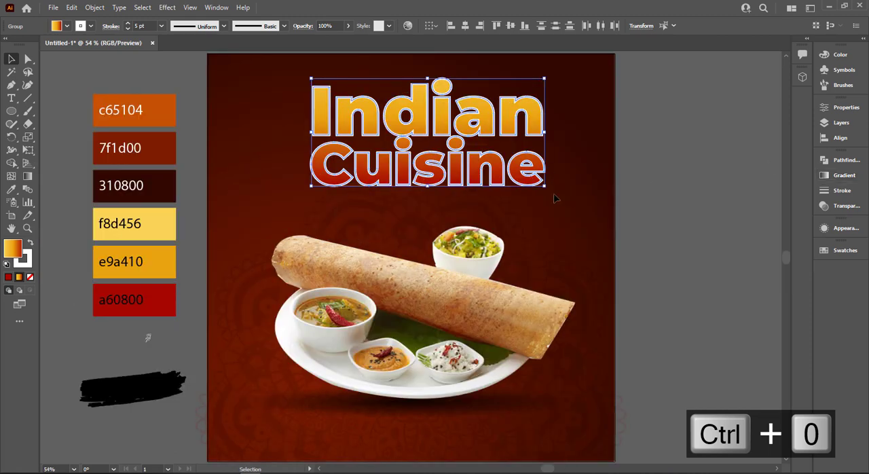
pyautogui.moveTo(546, 188); pyautogui.dragTo(533, 183)
pyautogui.moveTo(489, 162); pyautogui.dragTo(465, 161)
# Group the title words and centre them horizontally on the poster, fine-tuning their position above the plate.
pyautogui.hotkey('ctrl', 'g')
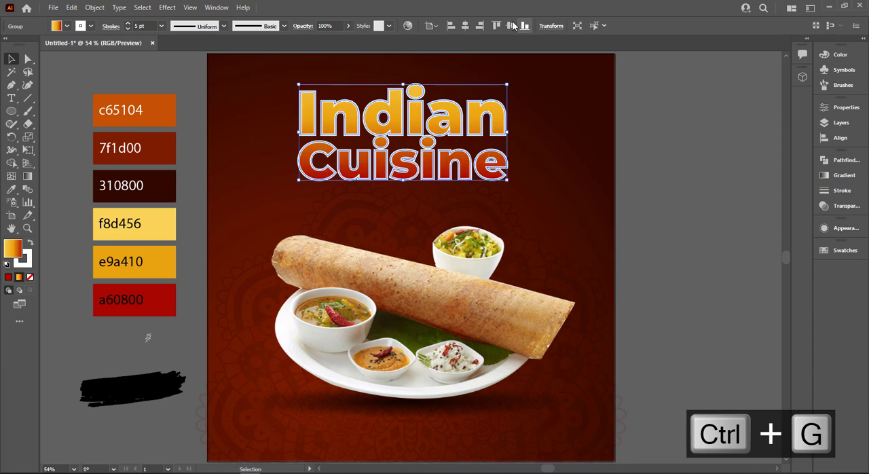
pyautogui.click(465, 24)
pyautogui.click(576, 230)
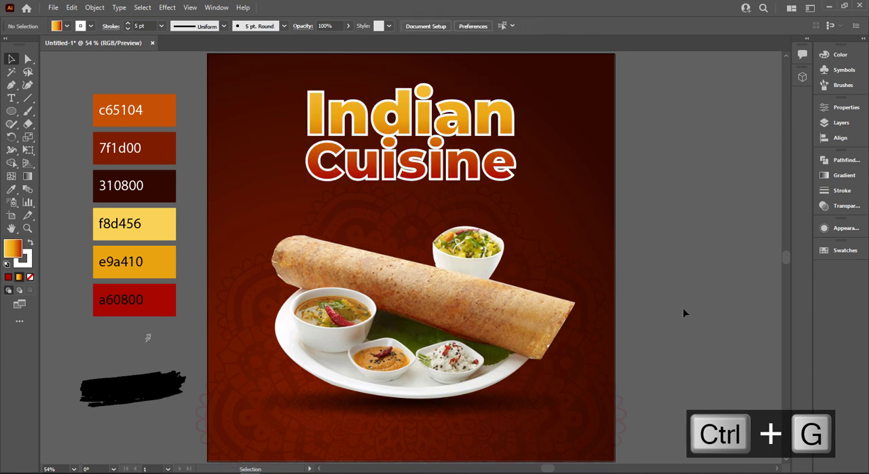
pyautogui.moveTo(473, 164)
pyautogui.mouseDown()
pyautogui.moveTo(470, 172)
pyautogui.moveTo(470, 160)
pyautogui.mouseUp()
# Unlock all objects and lock the poster's gradient background again.
pyautogui.hotkey('ctrl', 'alt', '2')
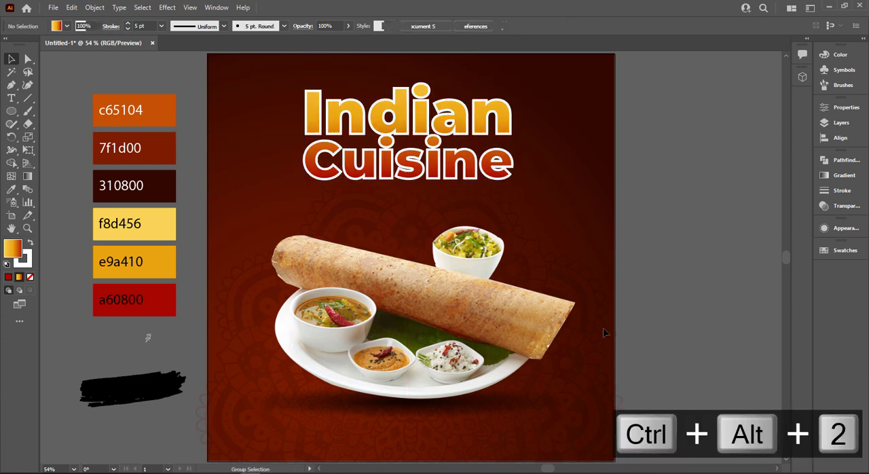
pyautogui.click(726, 136)
pyautogui.hotkey('ctrl', 'z')
pyautogui.moveTo(616, 112); pyautogui.dragTo(606, 160)
pyautogui.hotkey('ctrl', '2')
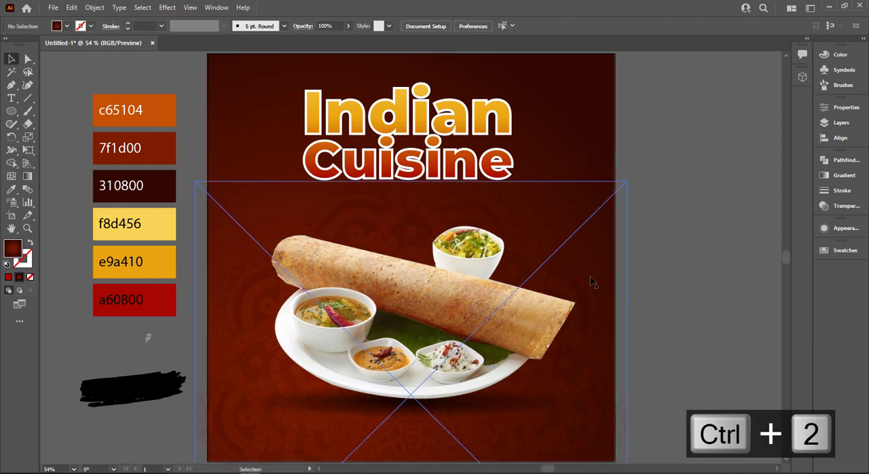
# Group the dosa plate image with its shadow ellipse and move the group up closer to the title.
pyautogui.click(416, 338)
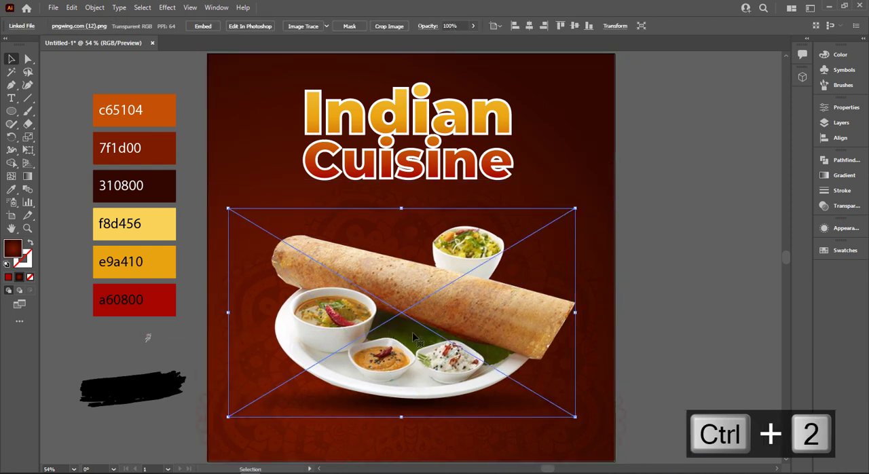
pyautogui.keyDown('shift'); pyautogui.click(421, 416); pyautogui.keyUp('shift')
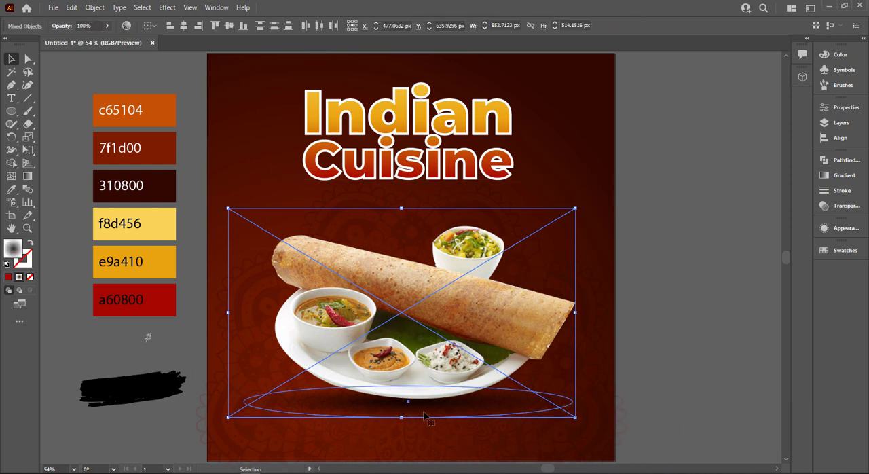
pyautogui.hotkey('ctrl', 'g')
pyautogui.moveTo(421, 367); pyautogui.dragTo(420, 353)
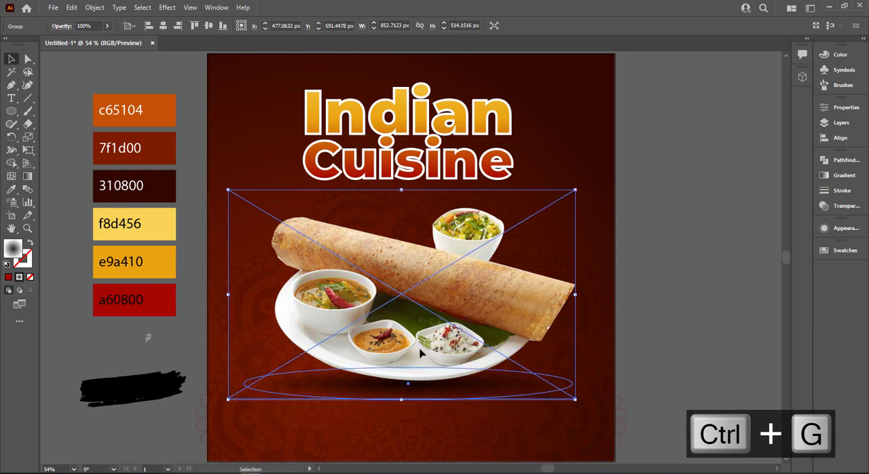
pyautogui.hotkey('ctrl', 'shift', 'a')
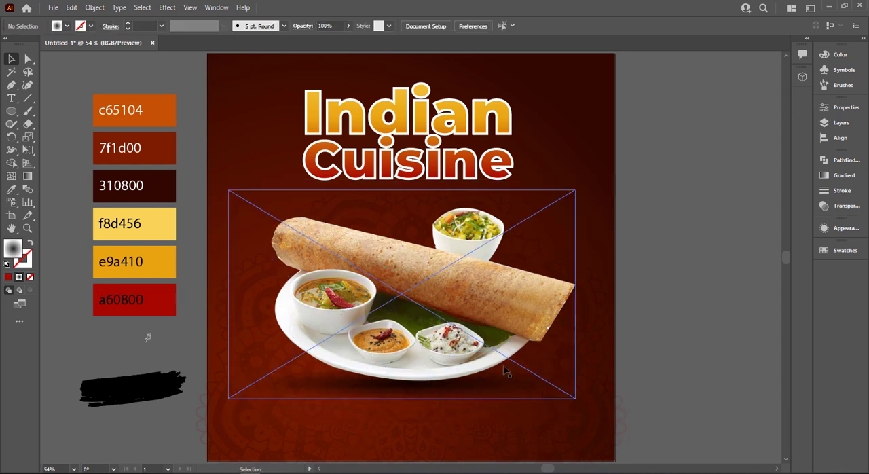
# Enlarge the dosa plate group slightly and nudge it down a little below the title.
pyautogui.click(537, 340)
pyautogui.moveTo(575, 399); pyautogui.dragTo(584, 406)
pyautogui.click(684, 367)
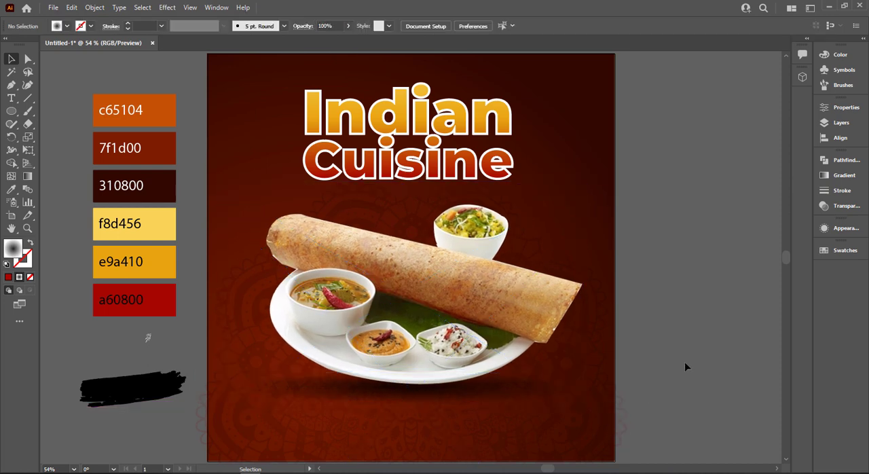
pyautogui.click(409, 319)
pyautogui.press('Down')
pyautogui.press('Down')
pyautogui.press('Down')
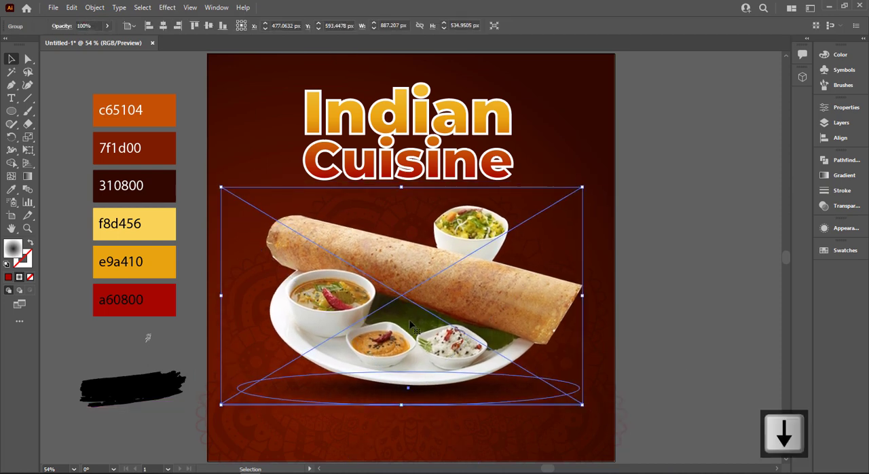
pyautogui.click(610, 304)
pyautogui.click(711, 293)
# Add the text "MASALA" in Montserrat Black on the empty canvas beside the poster.
pyautogui.scroll(-1, 661, 263)
pyautogui.moveTo(661, 263); pyautogui.dragTo(576, 292)
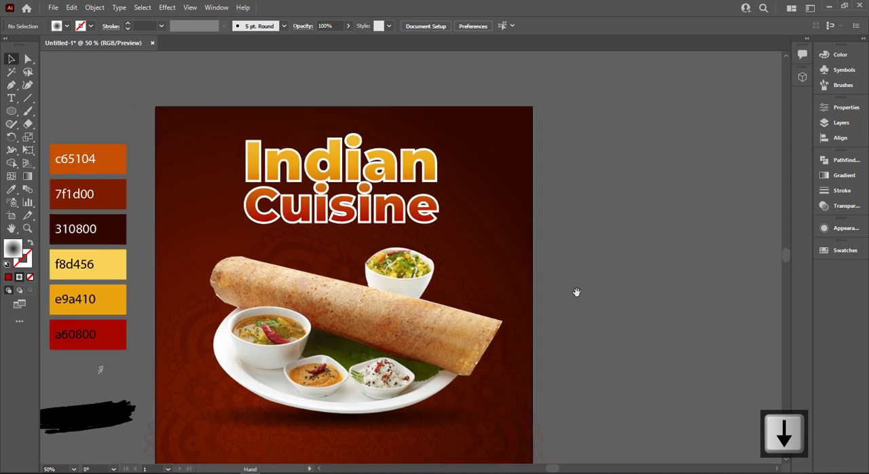
pyautogui.click(11, 98)
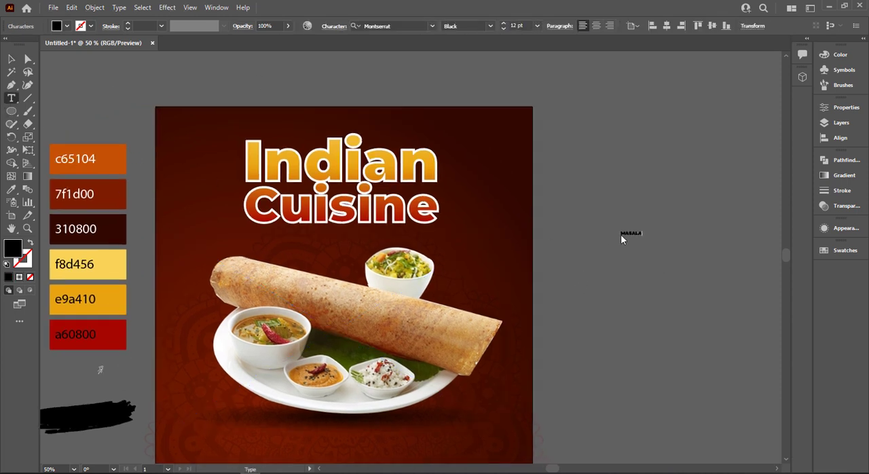
pyautogui.click(18, 61)
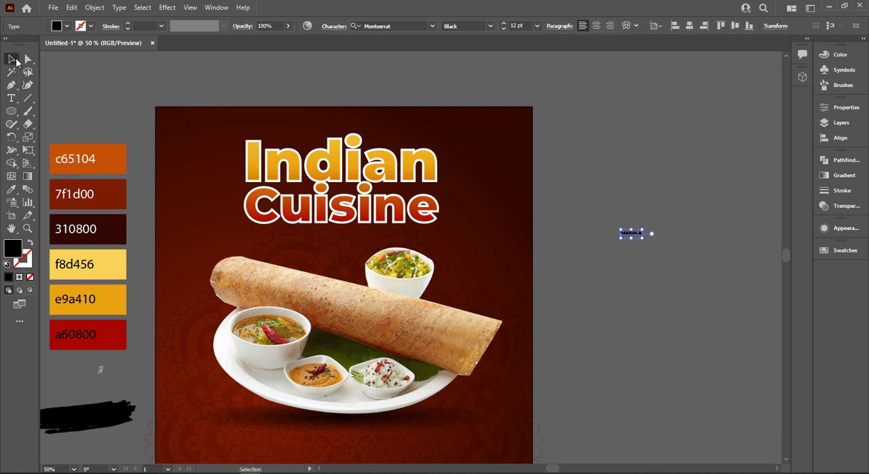
# Copy the title's gradient appearance onto the "MASALA" text with the Eyedropper and remove the text's stroke.
pyautogui.press('i')
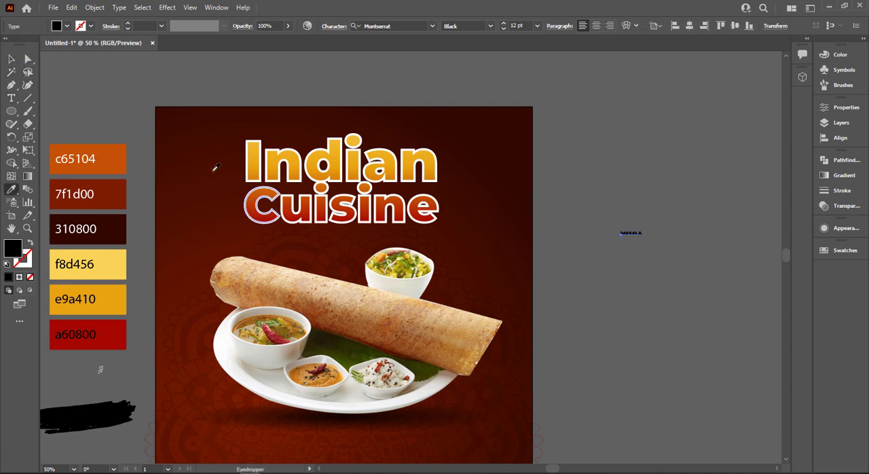
pyautogui.click(426, 153)
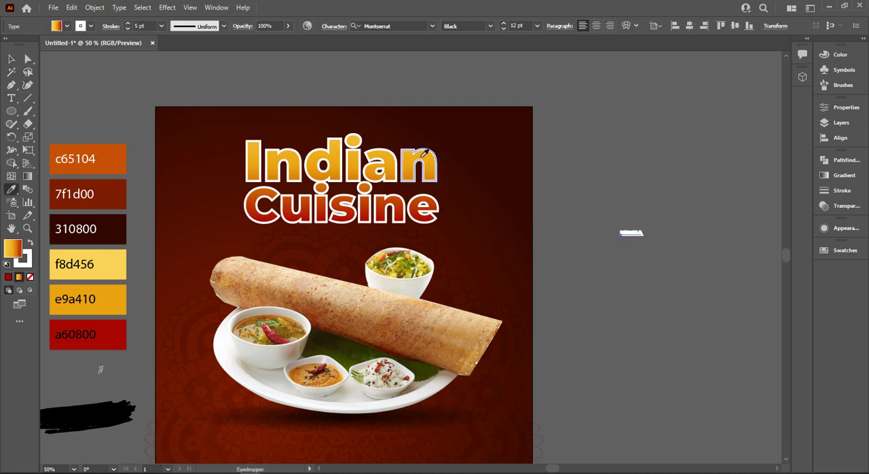
pyautogui.click(23, 256)
pyautogui.click(29, 276)
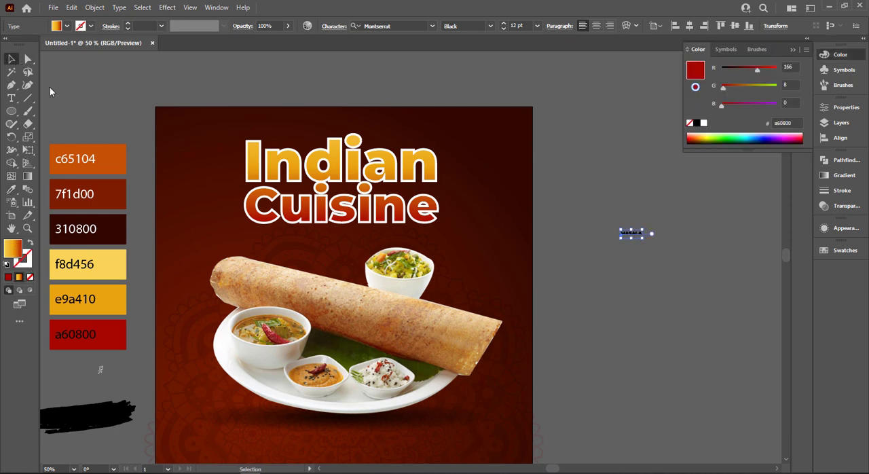
# Enlarge the "MASALA" text to about 97 pt and place it on the empty canvas beside the poster.
pyautogui.moveTo(645, 239); pyautogui.dragTo(307, 318)
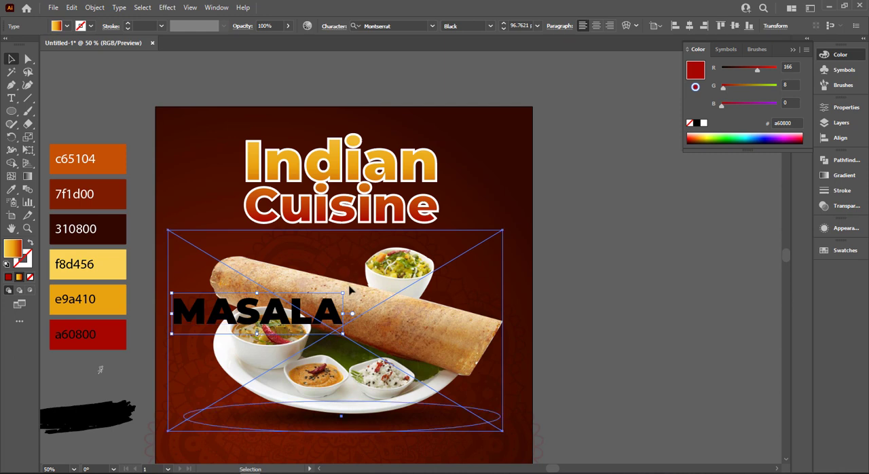
pyautogui.press('F9')
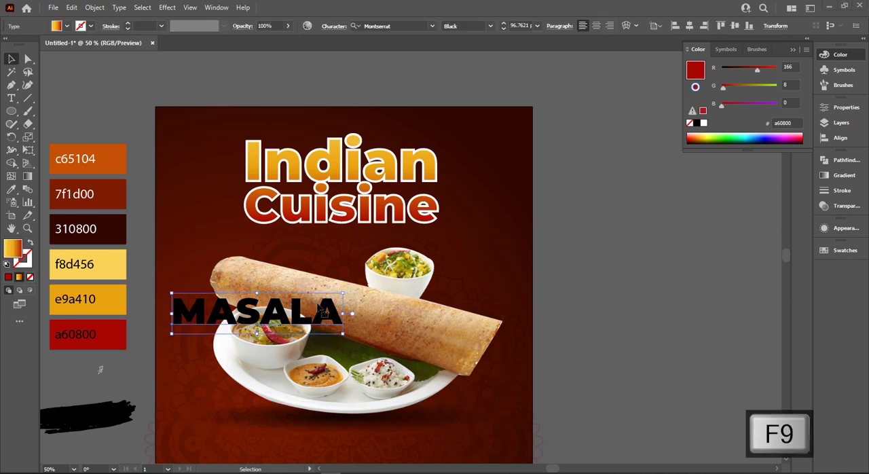
pyautogui.moveTo(339, 309); pyautogui.dragTo(728, 260)
# Duplicate the "MASALA" text directly below itself and change the copy to "DOSA".
pyautogui.moveTo(633, 280); pyautogui.dragTo(633, 311)
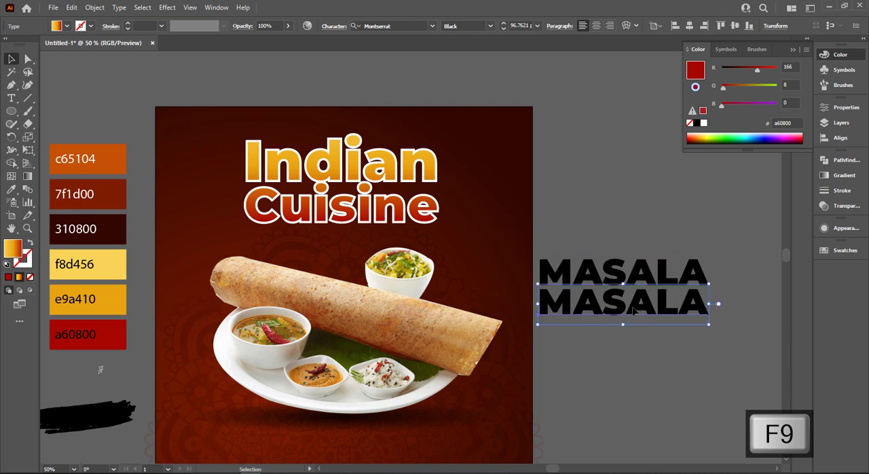
pyautogui.doubleClick(633, 310)
pyautogui.hotkey('ctrl', 'a')
pyautogui.write('DOSA')
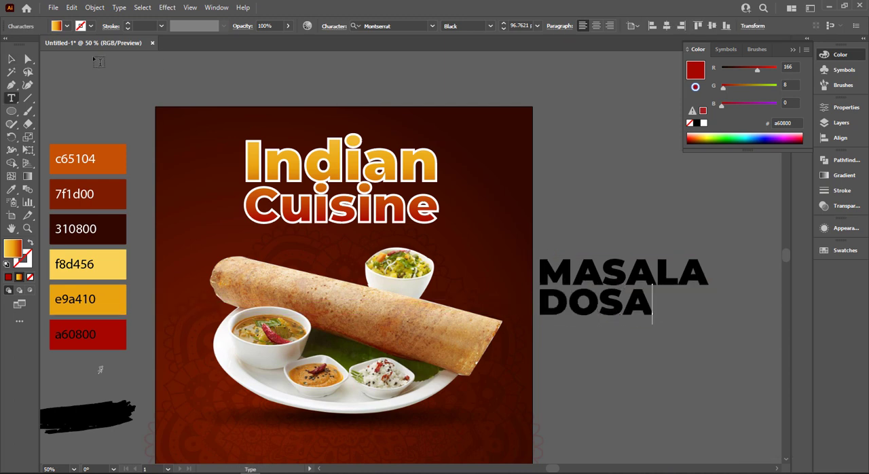
pyautogui.press('Escape')
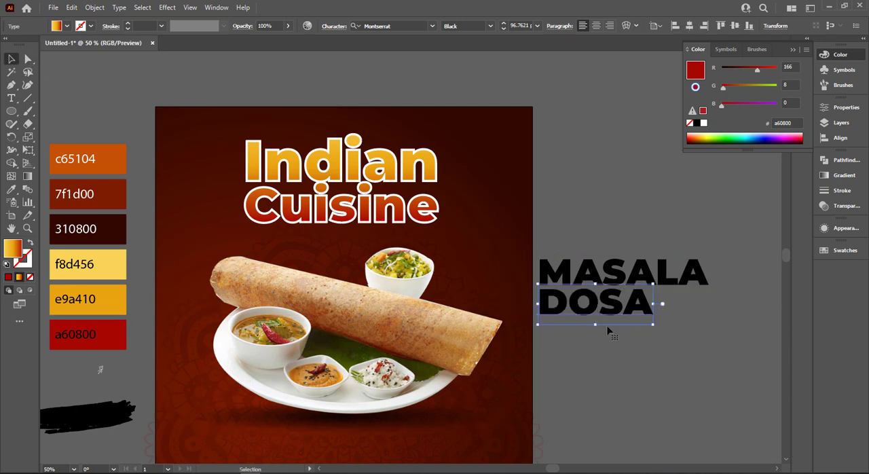
# Enlarge the "DOSA" text so its width matches the "MASALA" line above it.
pyautogui.moveTo(654, 327); pyautogui.dragTo(689, 343)
pyautogui.hotkey('ctrl', '=')
pyautogui.hotkey('ctrl', '=')
pyautogui.hotkey('ctrl', '=')
pyautogui.click(704, 300)
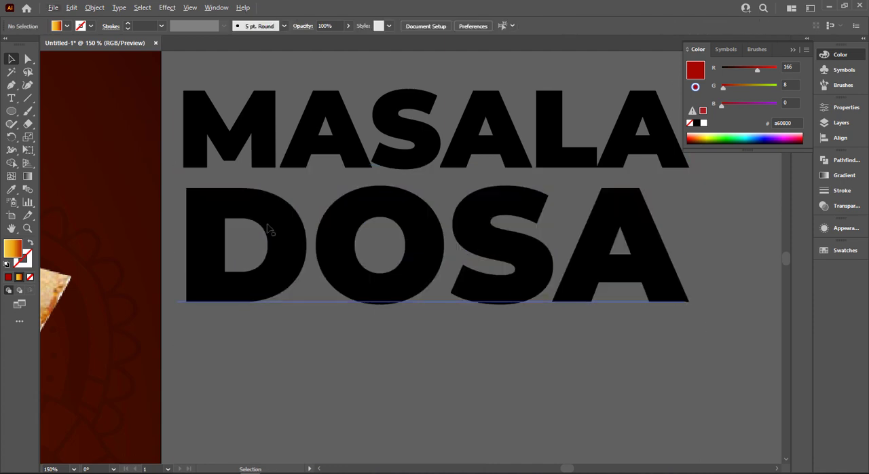
# Select the "MASALA" and "DOSA" texts together and convert them to outlines.
pyautogui.hotkey('ctrl', '-')
pyautogui.hotkey('ctrl', '-')
pyautogui.moveTo(480, 159); pyautogui.dragTo(560, 336)
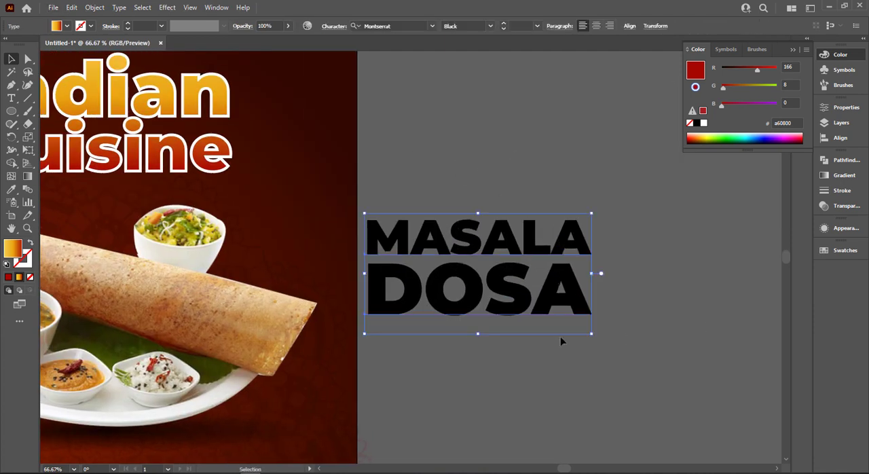
pyautogui.rightClick(521, 311)
pyautogui.click(536, 158)
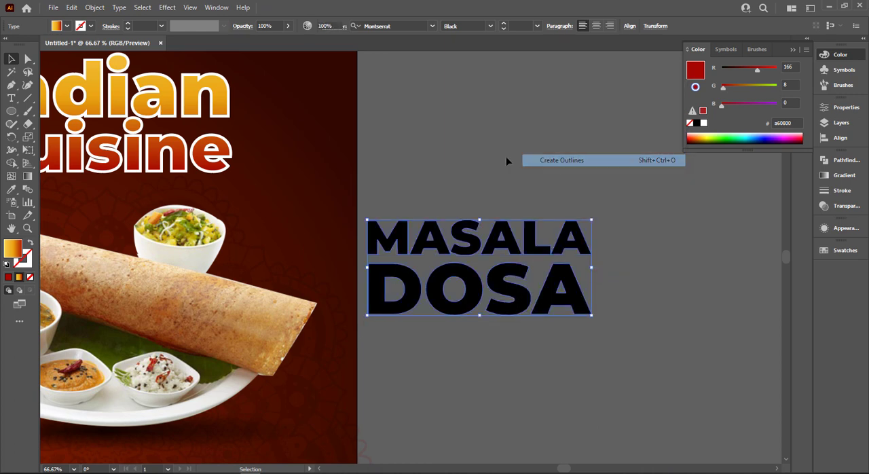
# Copy the title's gradient appearance onto the outlined "MASALA DOSA" lettering, then give it a gradient stroke and no fill.
pyautogui.moveTo(461, 158); pyautogui.dragTo(610, 171)
pyautogui.press('i')
pyautogui.click(390, 102)
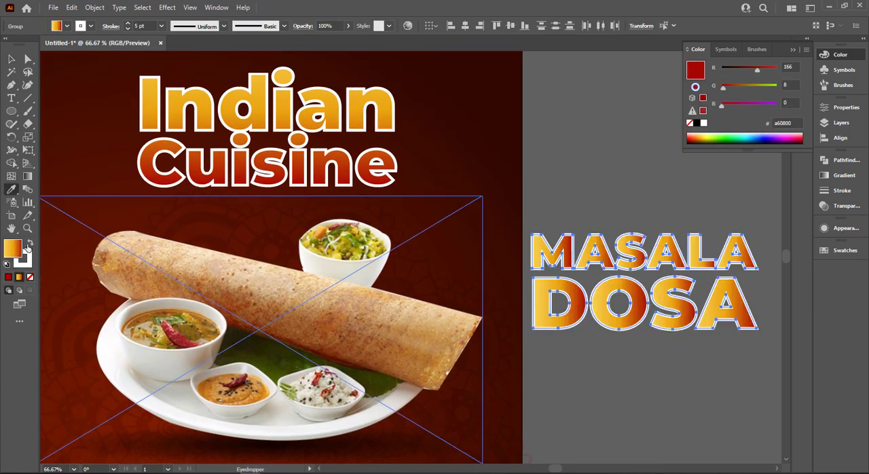
pyautogui.click(29, 244)
pyautogui.click(32, 278)
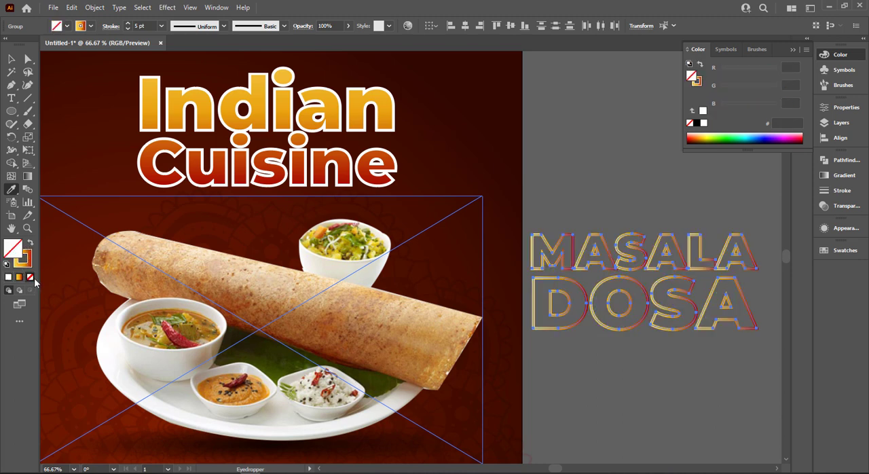
# Swap the gradient to the fill, run it diagonally across the "MASALA DOSA" lettering, and swap it back to the stroke.
pyautogui.click(10, 59)
pyautogui.click(561, 266)
pyautogui.press('g')
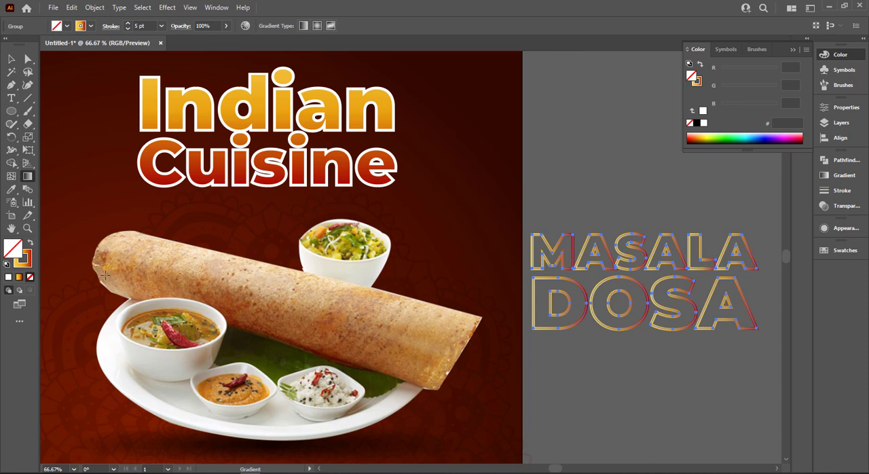
pyautogui.click(31, 246)
pyautogui.moveTo(589, 220); pyautogui.dragTo(717, 379)
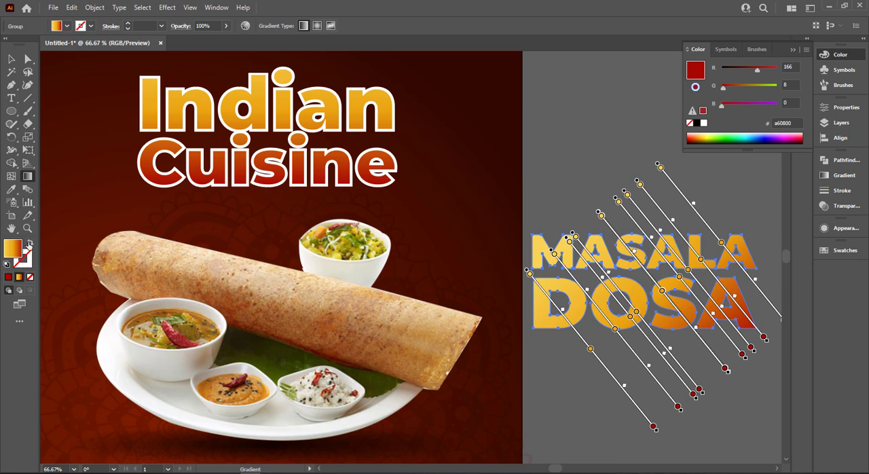
pyautogui.click(30, 243)
pyautogui.click(11, 59)
pyautogui.click(383, 111)
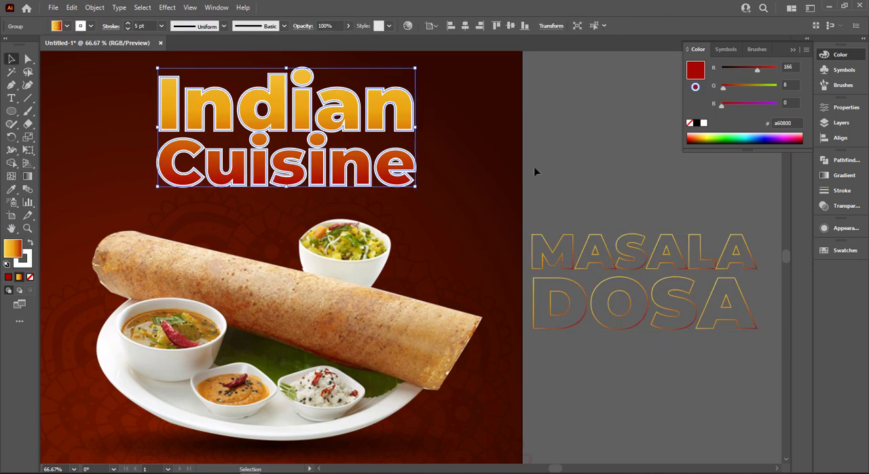
pyautogui.hotkey('ctrl', 'z')
pyautogui.hotkey('ctrl', 'z')
# Move the outlined "MASALA DOSA" lettering onto the poster and arrange it behind the dosa plate.
pyautogui.hotkey('ctrl', '0')
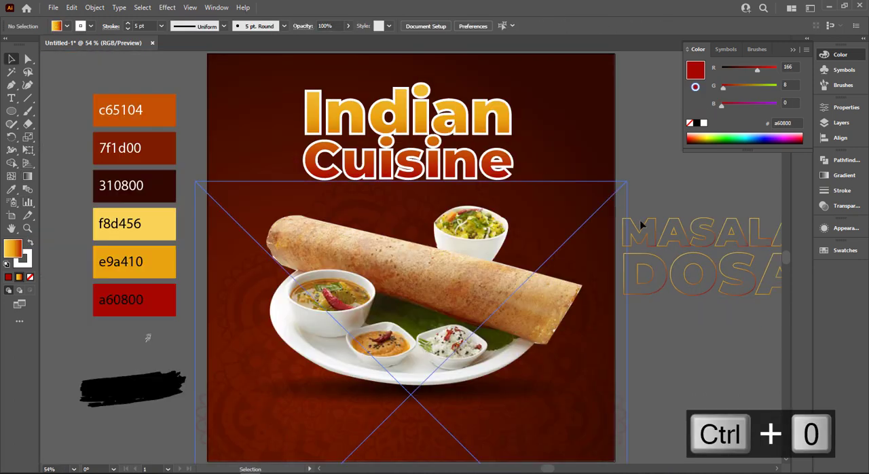
pyautogui.click(718, 279)
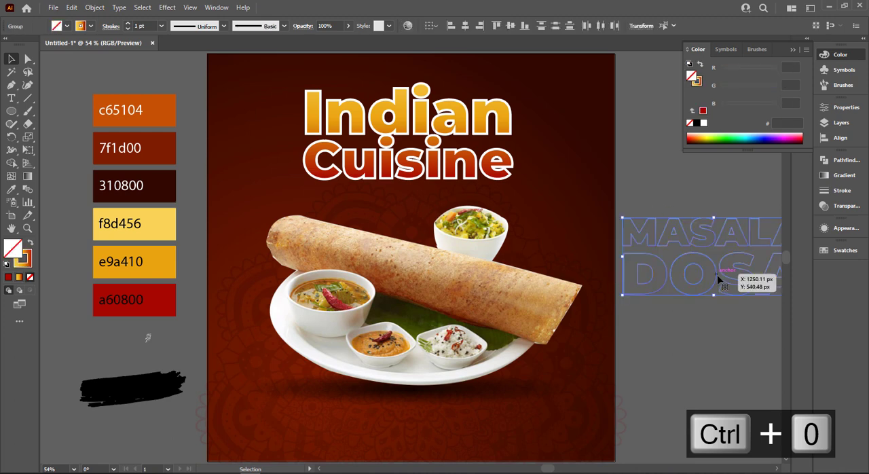
pyautogui.moveTo(719, 279); pyautogui.dragTo(383, 326)
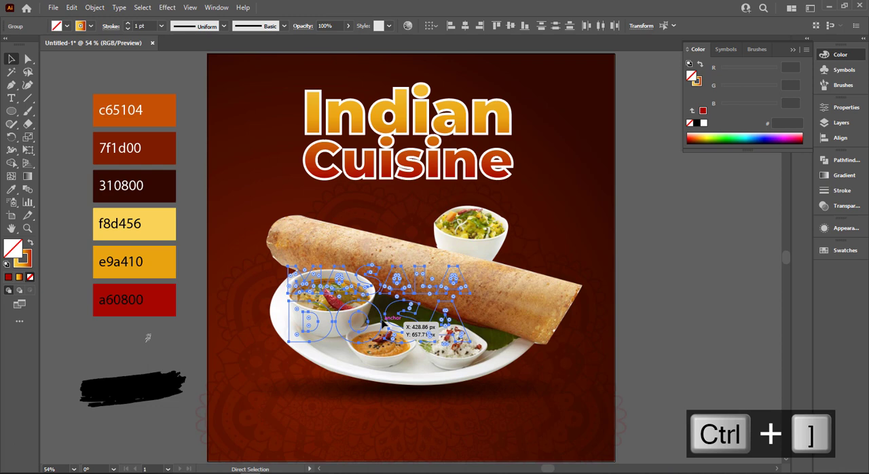
pyautogui.moveTo(383, 326); pyautogui.dragTo(384, 327)
# Enlarge and tilt the "MASALA DOSA" lettering to span the poster's full width behind the plate, with a 2 pt stroke.
pyautogui.keyDown('shift'); pyautogui.click(474, 282); pyautogui.keyUp('shift')
pyautogui.moveTo(477, 265); pyautogui.dragTo(579, 235)
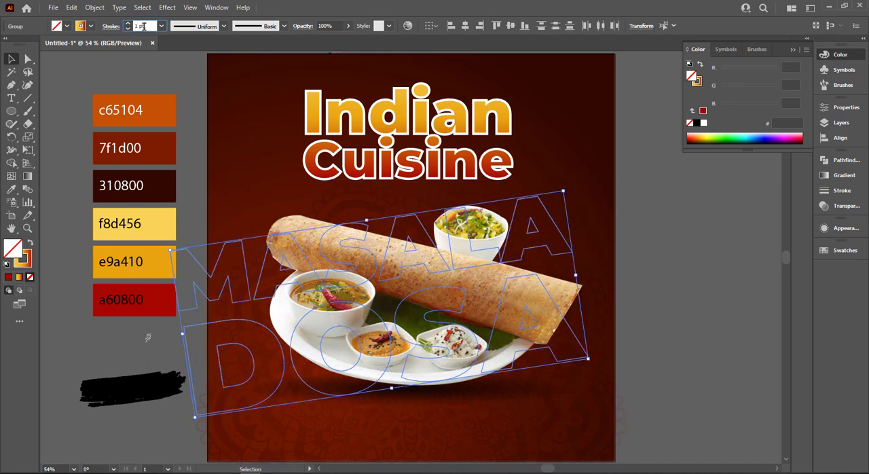
pyautogui.scroll(1, 144, 27)
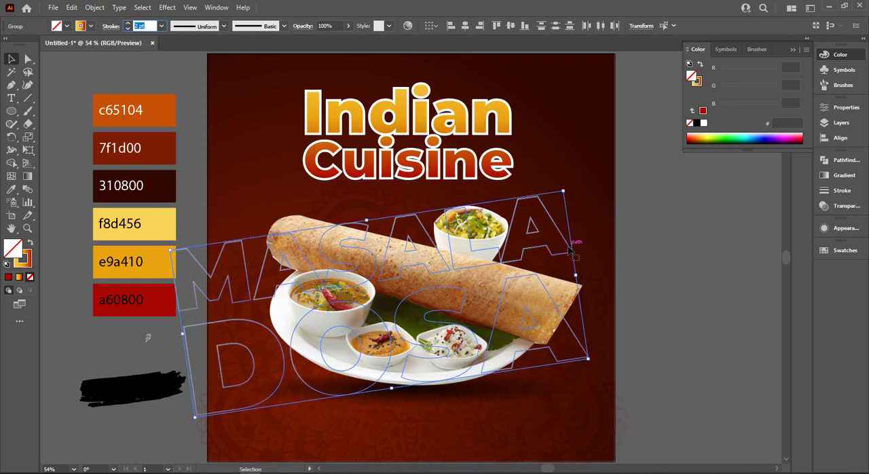
pyautogui.moveTo(570, 251); pyautogui.dragTo(601, 250)
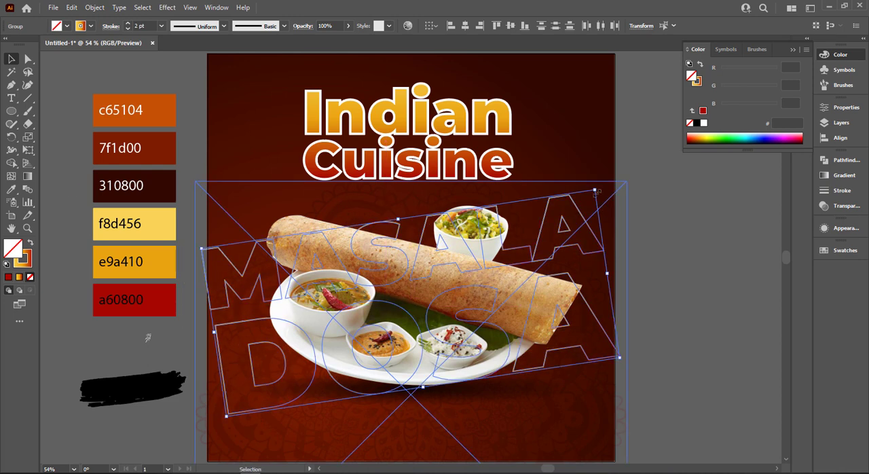
pyautogui.moveTo(597, 193); pyautogui.dragTo(621, 178)
pyautogui.click(670, 259)
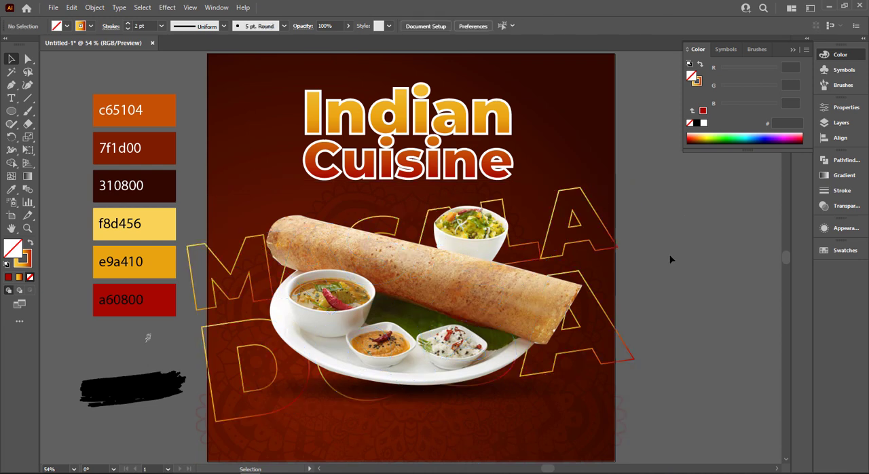
# Group the "MASALA DOSA" lettering and nudge the group slightly to center it behind the plate.
pyautogui.moveTo(619, 330); pyautogui.dragTo(622, 329)
pyautogui.hotkey('ctrl', 'z')
pyautogui.keyDown('shift'); pyautogui.click(617, 248); pyautogui.keyUp('shift')
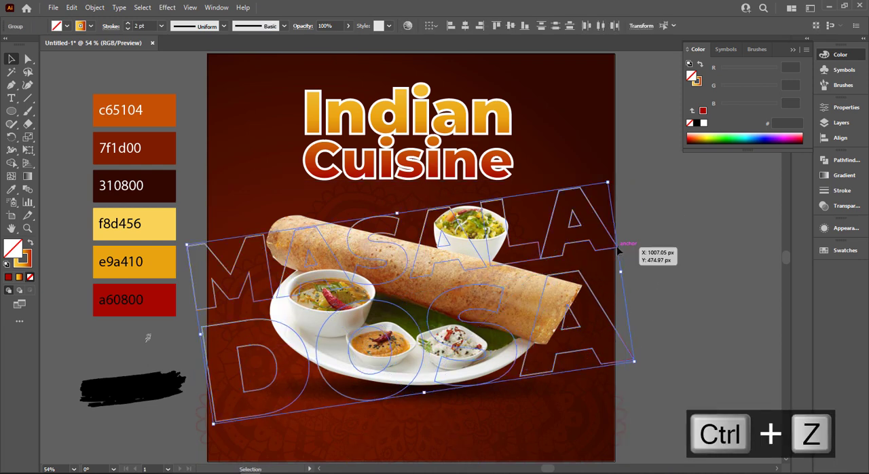
pyautogui.hotkey('ctrl', 'g')
pyautogui.moveTo(618, 249); pyautogui.dragTo(618, 243)
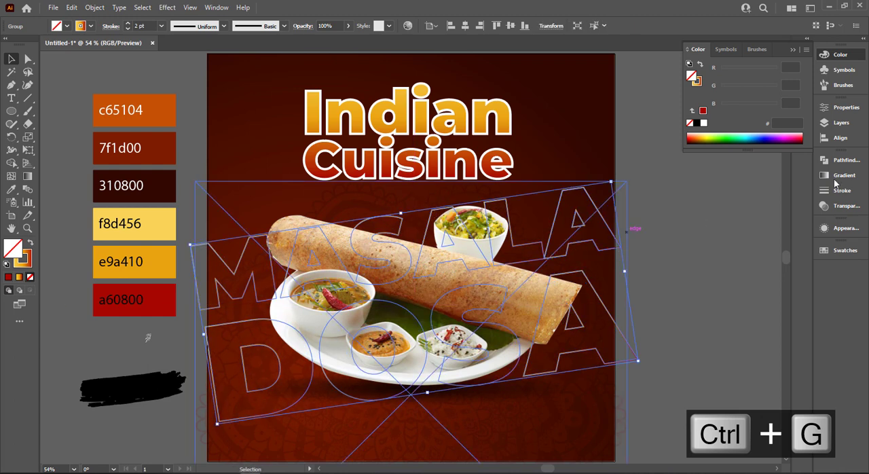
# Try the Overlay blend mode on the "MASALA DOSA" group.
pyautogui.click(843, 206)
pyautogui.click(733, 171)
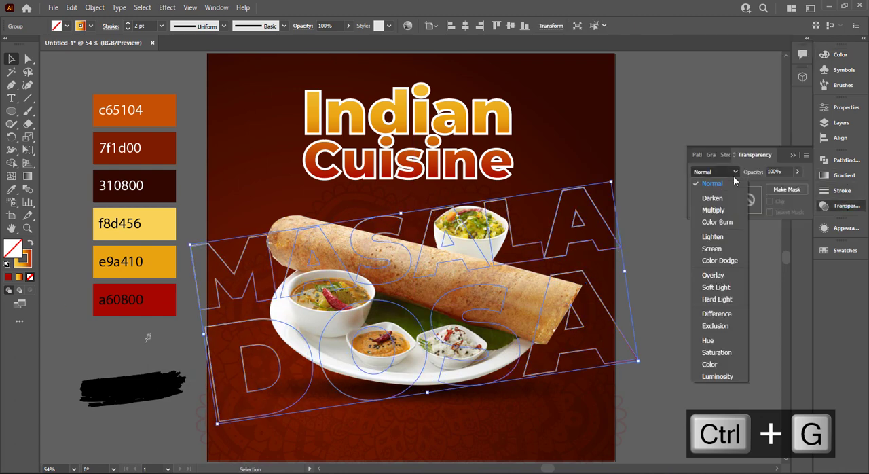
pyautogui.click(706, 274)
pyautogui.click(695, 300)
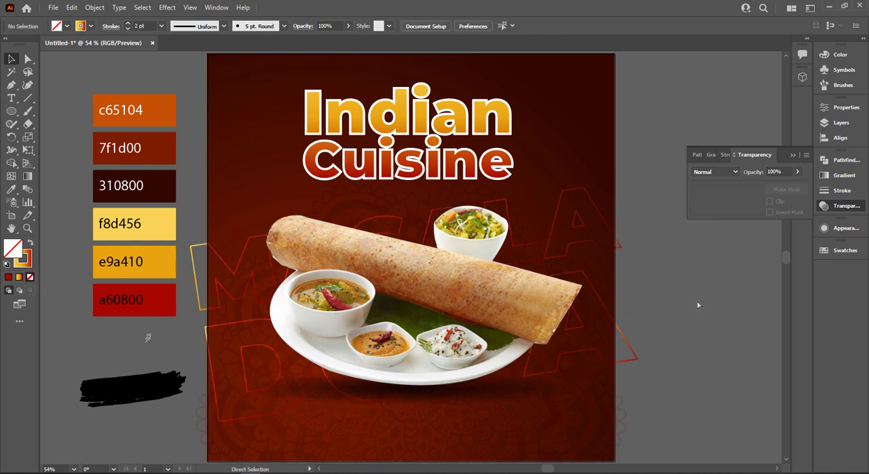
pyautogui.hotkey('ctrl', 'z')
pyautogui.hotkey('ctrl', 'z')
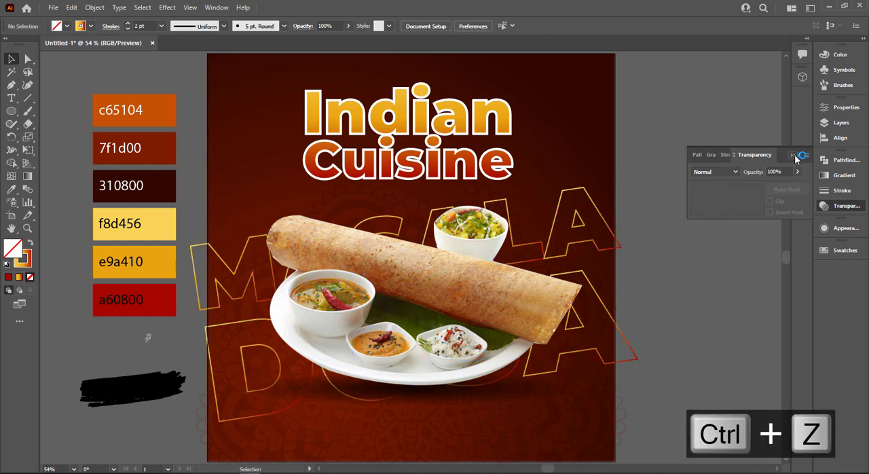
pyautogui.click(794, 156)
# Unlock all objects, then copy the gradient background rectangle and paste it in front in the same place.
pyautogui.scroll(-1, 717, 202)
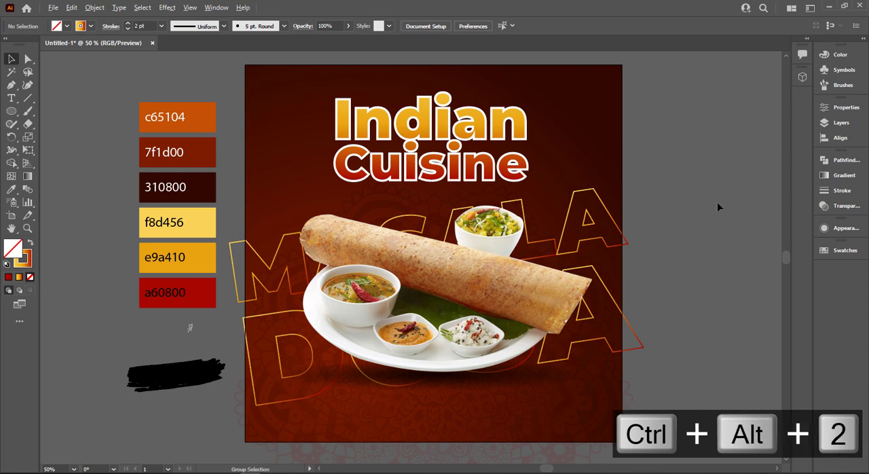
pyautogui.hotkey('ctrl', 'alt', '2')
pyautogui.click(717, 202)
pyautogui.click(622, 127)
pyautogui.rightClick(622, 127)
pyautogui.click(583, 127)
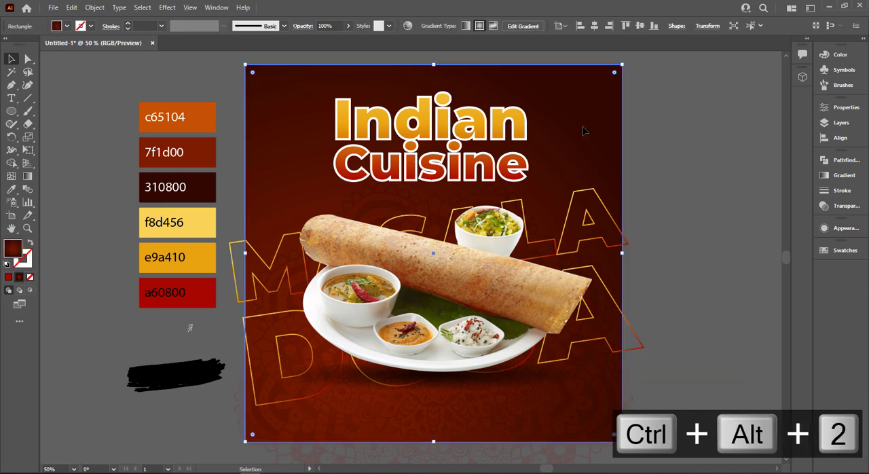
pyautogui.hotkey('ctrl', 'c')
pyautogui.rightClick(568, 115)
pyautogui.click(564, 120)
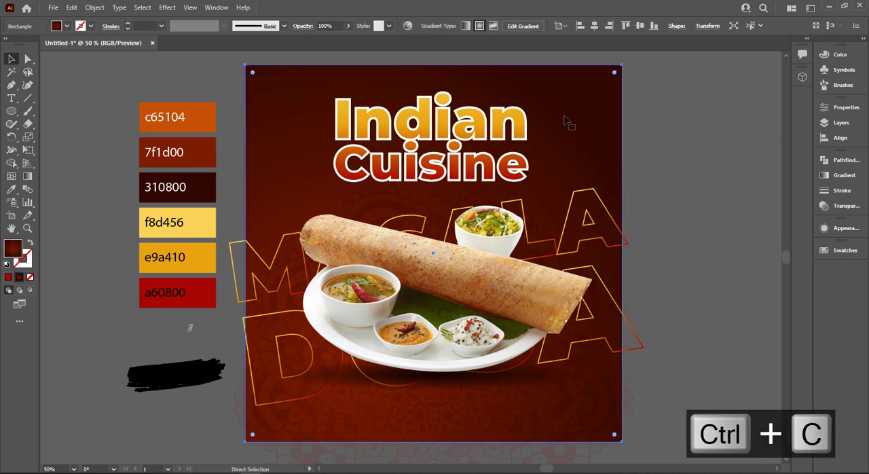
pyautogui.hotkey('ctrl', 'f')
pyautogui.rightClick(564, 121)
pyautogui.moveTo(645, 314)
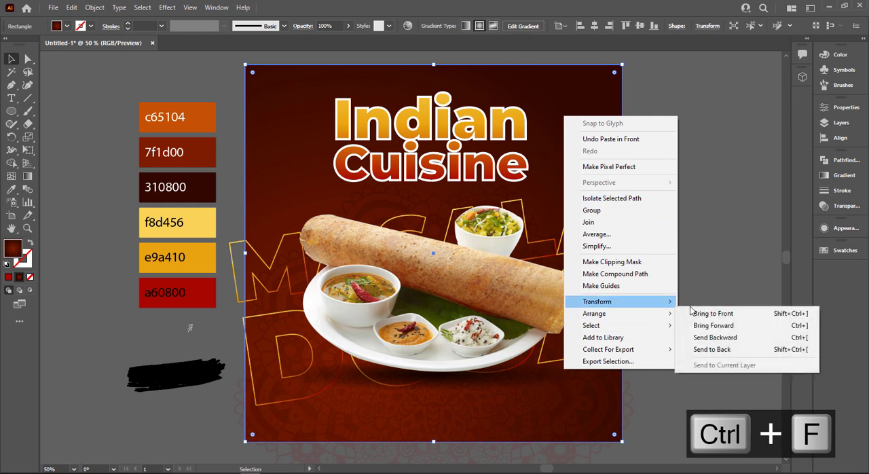
pyautogui.click(691, 313)
pyautogui.hotkey('ctrl', 'z')
# Bring the copied background rectangle to the front of all the poster artwork.
pyautogui.rightClick(591, 174)
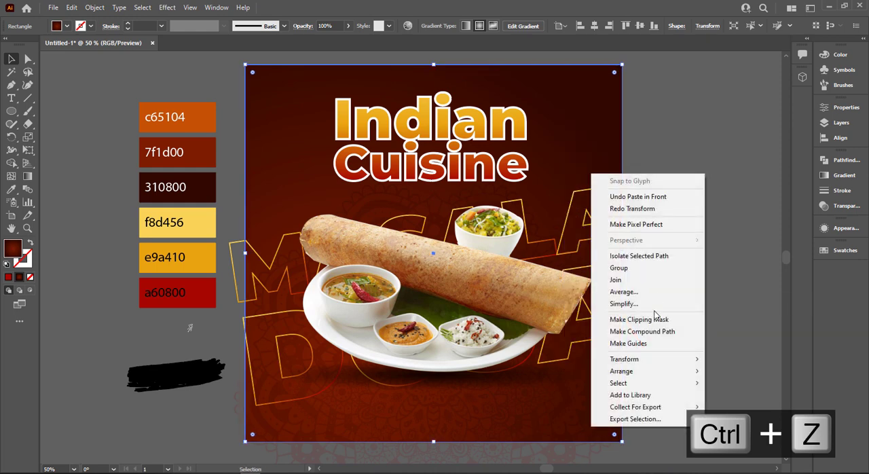
pyautogui.moveTo(649, 374)
pyautogui.click(737, 371)
# Select all the poster artwork with the front rectangle and make a clipping mask that trims everything to the poster area.
pyautogui.click(250, 60)
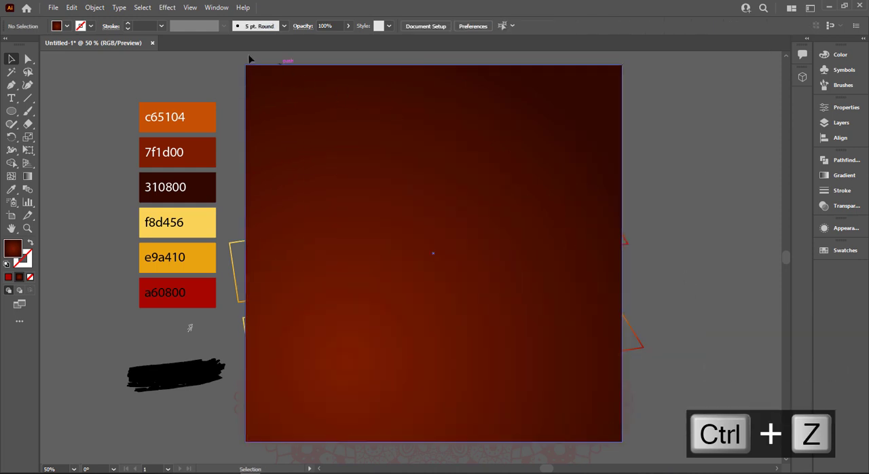
pyautogui.moveTo(249, 57); pyautogui.dragTo(637, 435)
pyautogui.rightClick(519, 130)
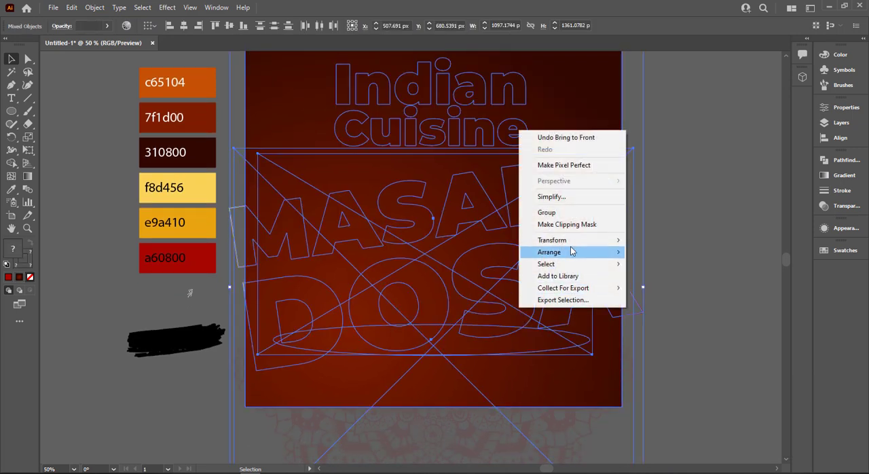
pyautogui.click(567, 225)
pyautogui.hotkey('ctrl', '0')
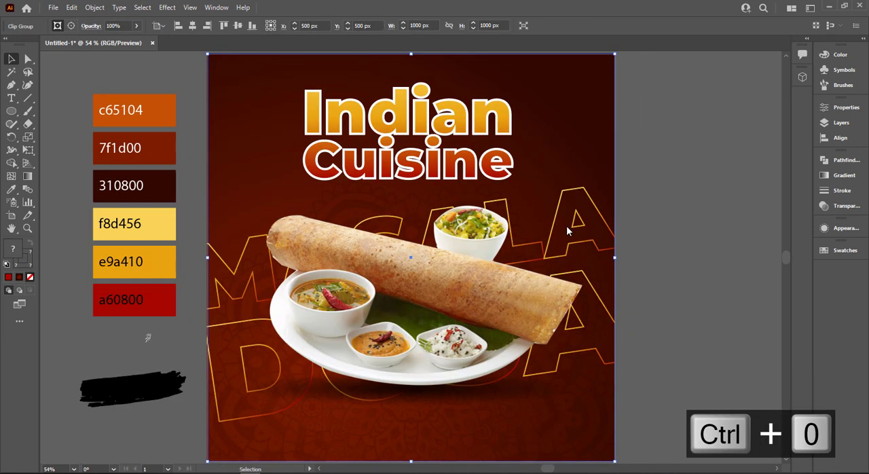
pyautogui.click(698, 218)
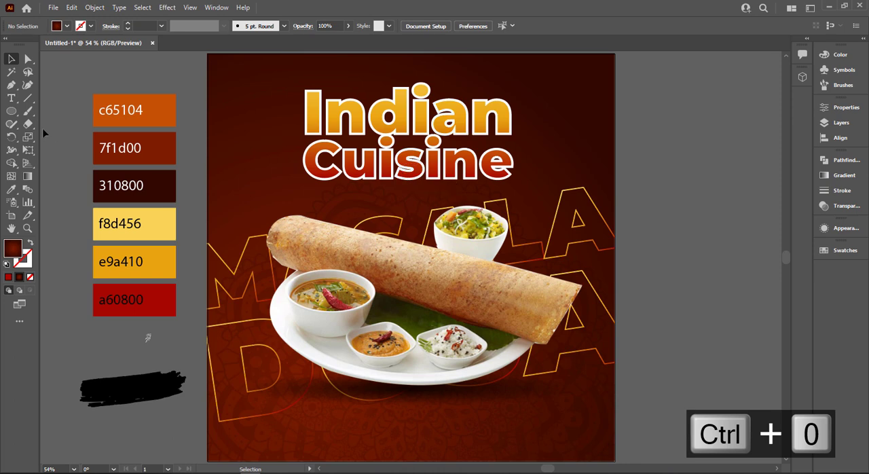
# Move the black brush stroke from below the colour swatches onto the "Indian" title and bring it to the front.
pyautogui.moveTo(135, 372)
pyautogui.mouseDown()
pyautogui.moveTo(145, 388)
pyautogui.moveTo(620, 279)
pyautogui.moveTo(702, 250)
pyautogui.moveTo(379, 96)
pyautogui.mouseUp()
pyautogui.rightClick(370, 97)
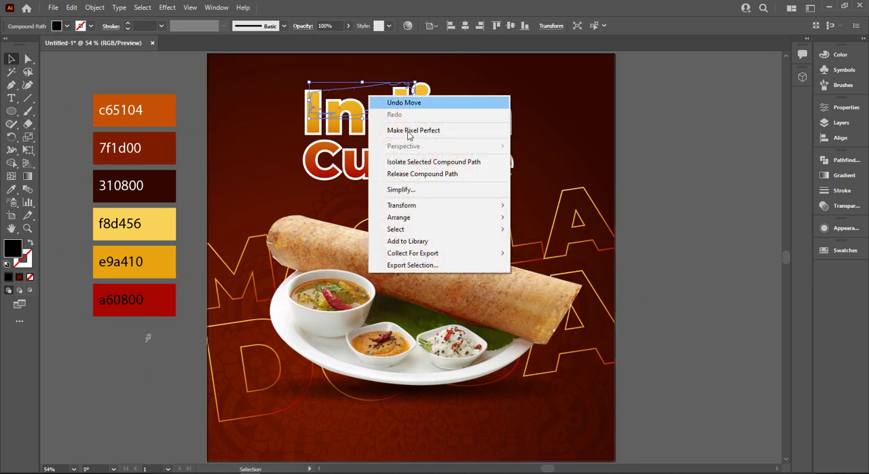
pyautogui.moveTo(432, 218)
pyautogui.click(532, 218)
pyautogui.scroll(3, 336, 101)
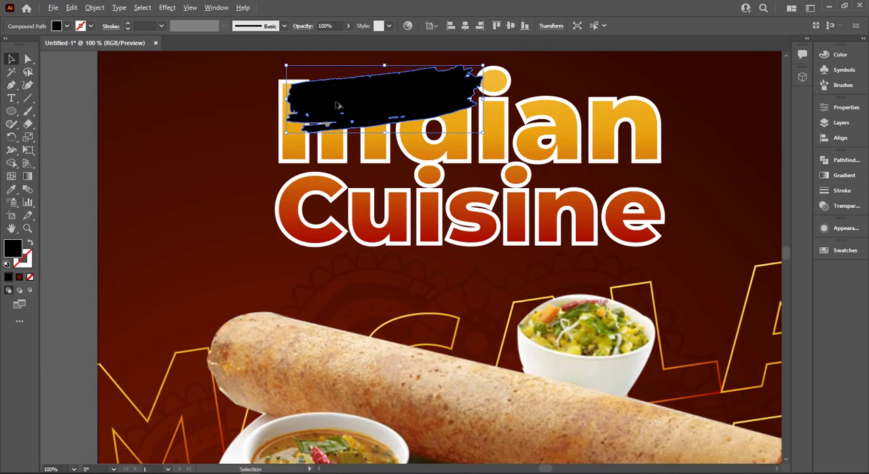
# Scale the brush stroke down and place it just above the first letters of the "Indian" title.
pyautogui.moveTo(391, 104); pyautogui.dragTo(414, 182)
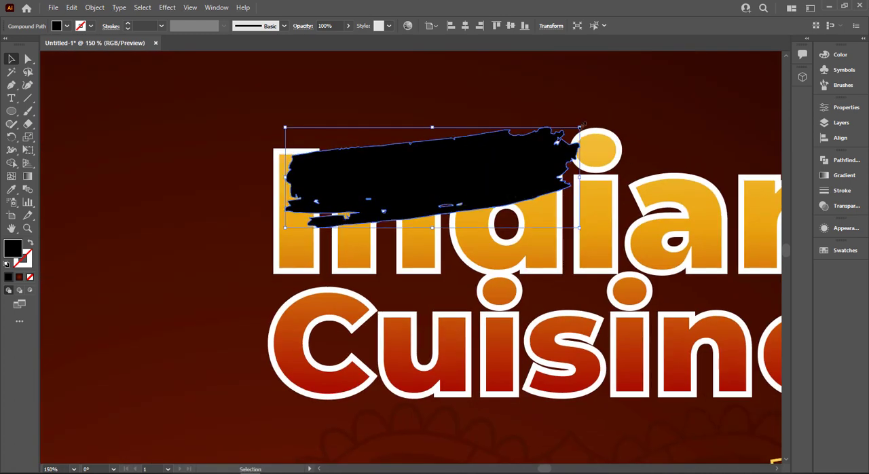
pyautogui.moveTo(578, 133); pyautogui.dragTo(543, 142)
pyautogui.moveTo(449, 162); pyautogui.dragTo(436, 124)
pyautogui.scroll(-1, 436, 123)
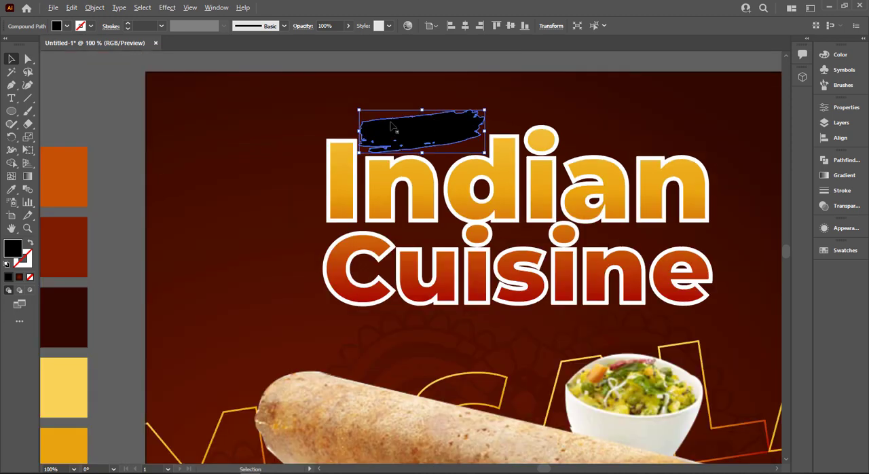
pyautogui.moveTo(375, 124); pyautogui.dragTo(451, 108)
# Fill the brush stroke with the orange c65104 sampled from the palette swatch.
pyautogui.hscroll(-2, 233, 214)
pyautogui.press('i')
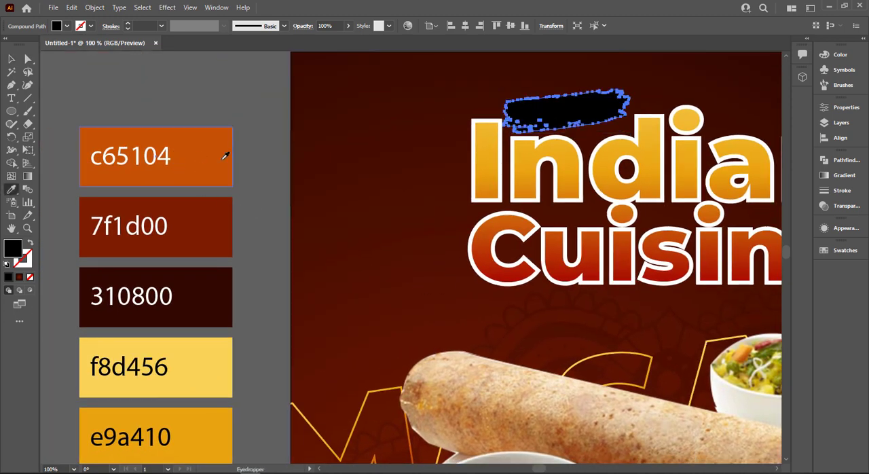
pyautogui.click(227, 152)
pyautogui.click(16, 60)
pyautogui.click(104, 91)
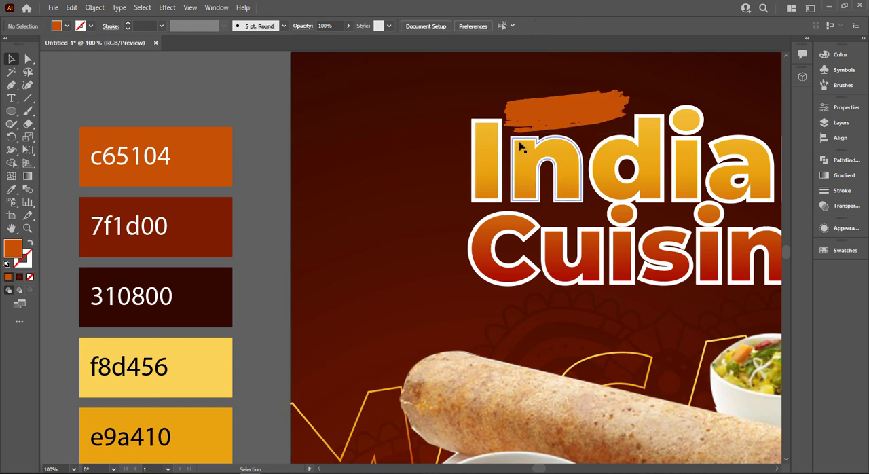
# Lower the orange brush stroke so it overlaps the tops of the "Indian" letters and enlarge it slightly.
pyautogui.moveTo(547, 124); pyautogui.dragTo(546, 138)
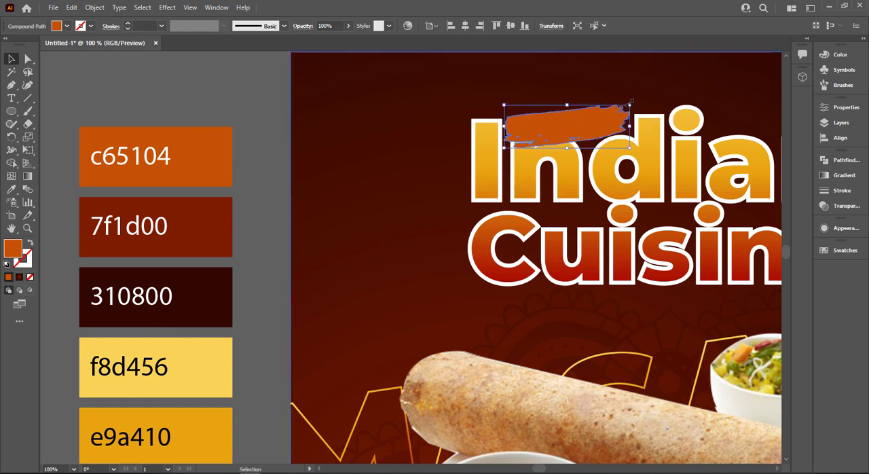
pyautogui.moveTo(631, 104); pyautogui.dragTo(641, 97)
pyautogui.click(231, 100)
pyautogui.press('space')
pyautogui.moveTo(231, 100); pyautogui.dragTo(276, 148)
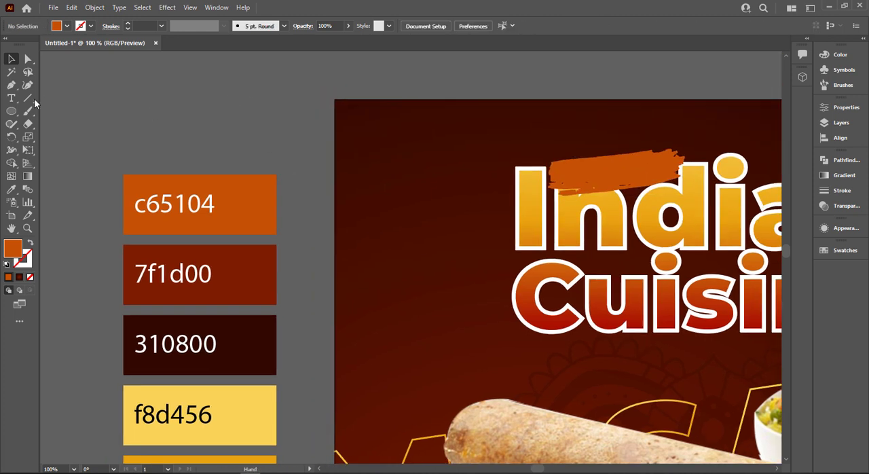
# Add the point text "DELICIOUS" in the empty area above the c65104 swatch.
pyautogui.click(11, 98)
pyautogui.click(135, 121)
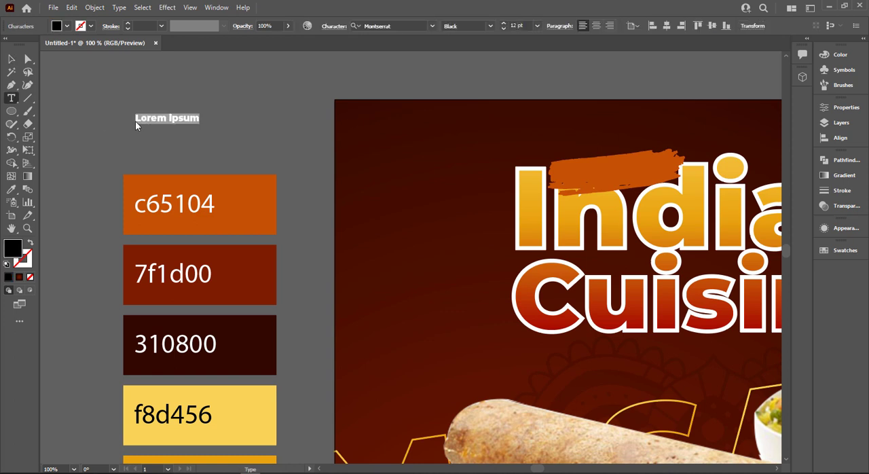
pyautogui.write('DEL')
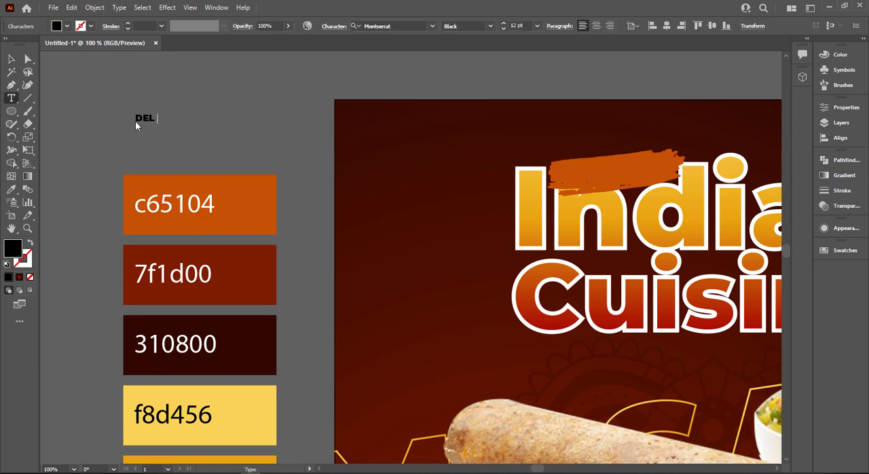
pyautogui.write('ICIOUS')
pyautogui.press('Escape')
# Set the "DELICIOUS" text to the Plane Crash font and enlarge it slightly.
pyautogui.click(400, 28)
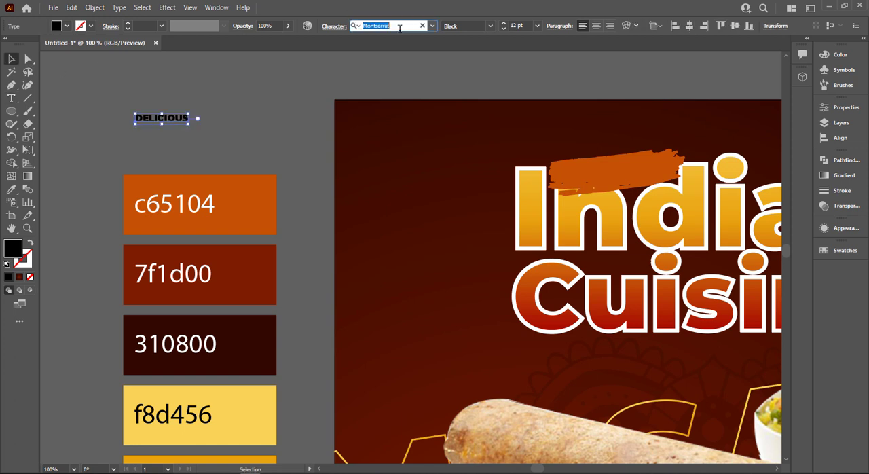
pyautogui.press('F9')
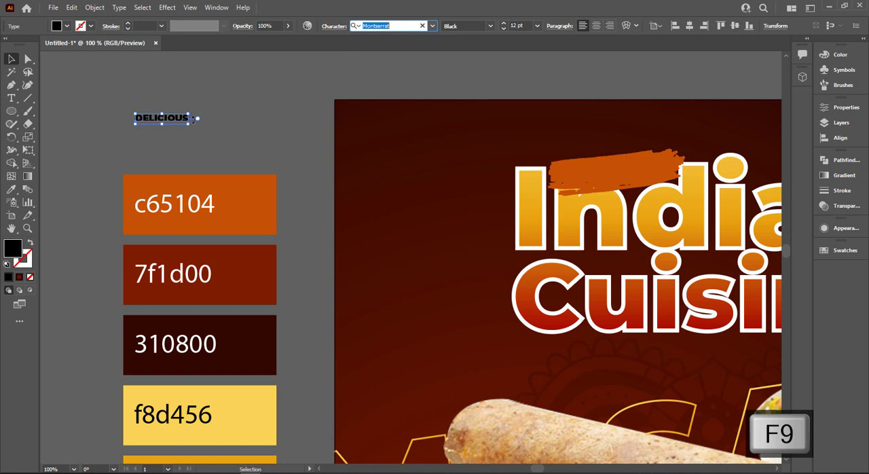
pyautogui.write('plan')
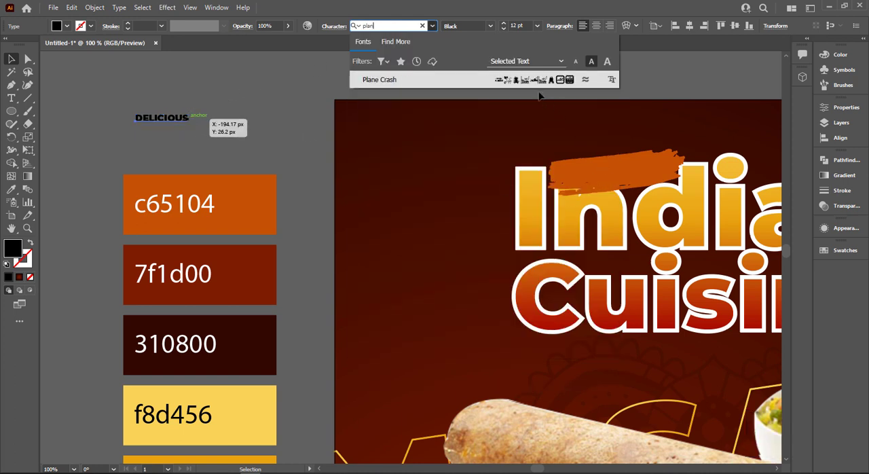
pyautogui.press('Return')
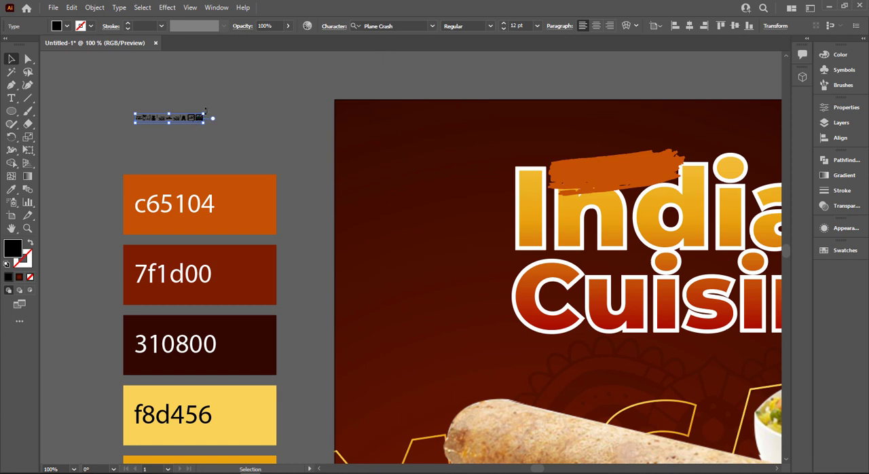
pyautogui.moveTo(204, 113); pyautogui.dragTo(206, 114)
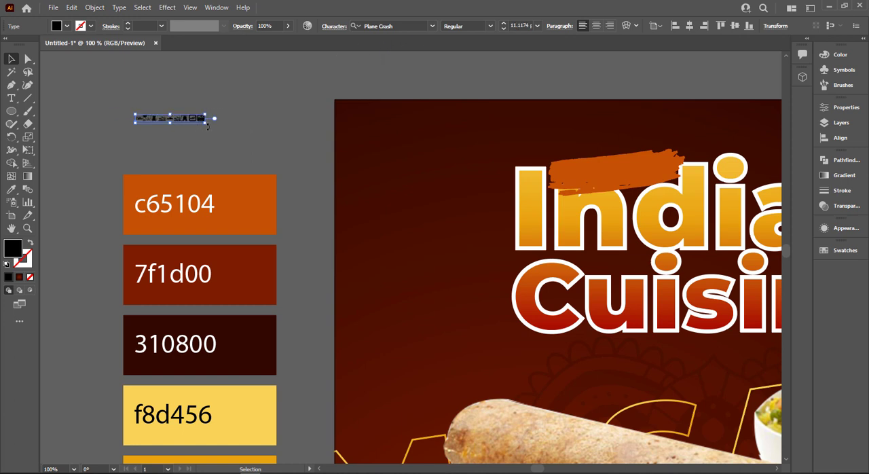
pyautogui.click(406, 25)
pyautogui.press('Down')
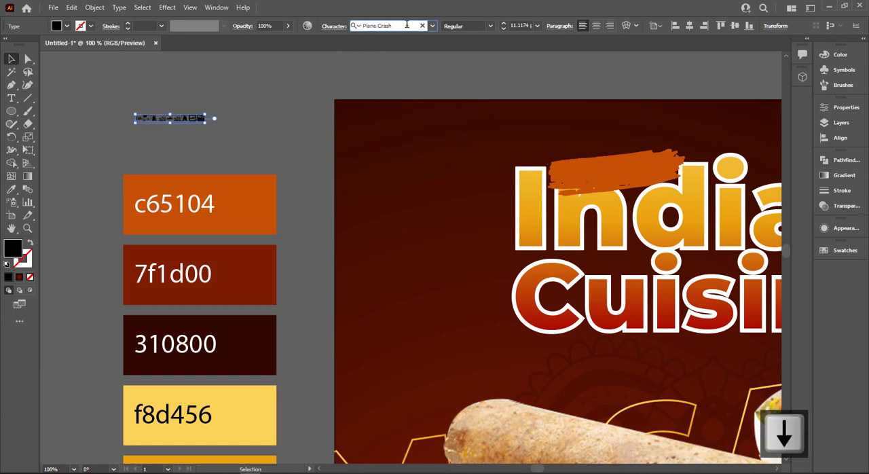
pyautogui.scroll(4, 201, 140)
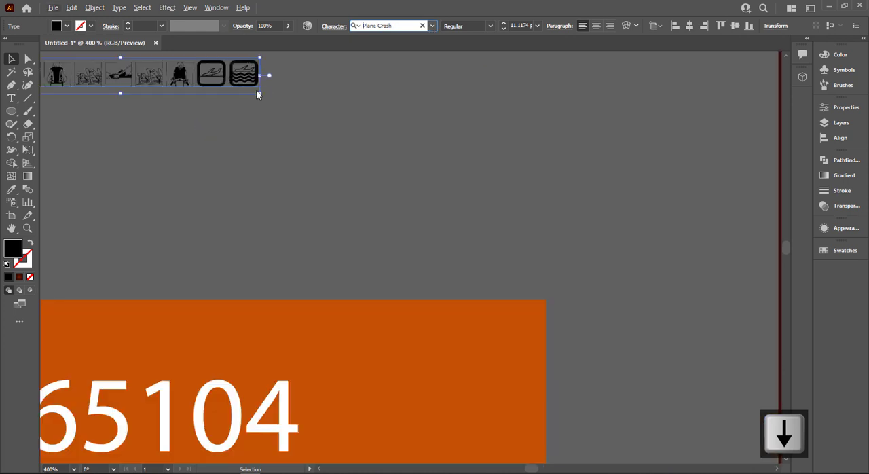
# Retype the Plane Crash text as "D ELICIOUS" so it uses letters instead of pictograms.
pyautogui.click(220, 83)
pyautogui.doubleClick(216, 83)
pyautogui.hotkey('ctrl', 'a')
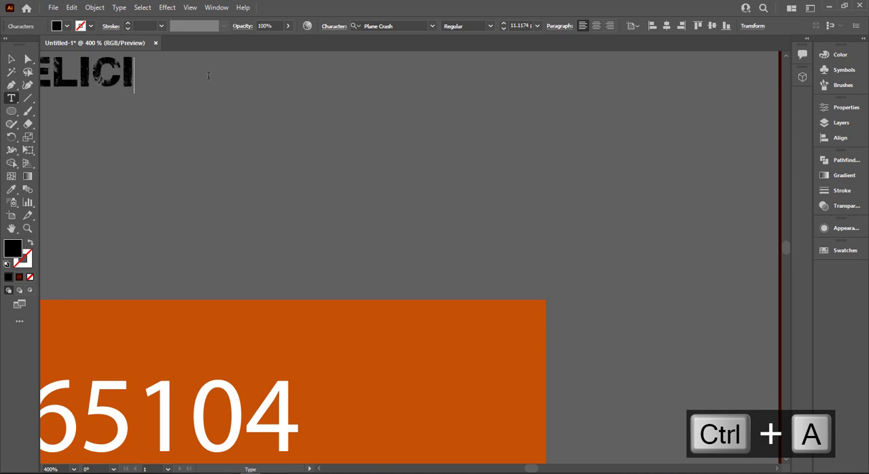
pyautogui.write('OUS')
pyautogui.click(6, 59)
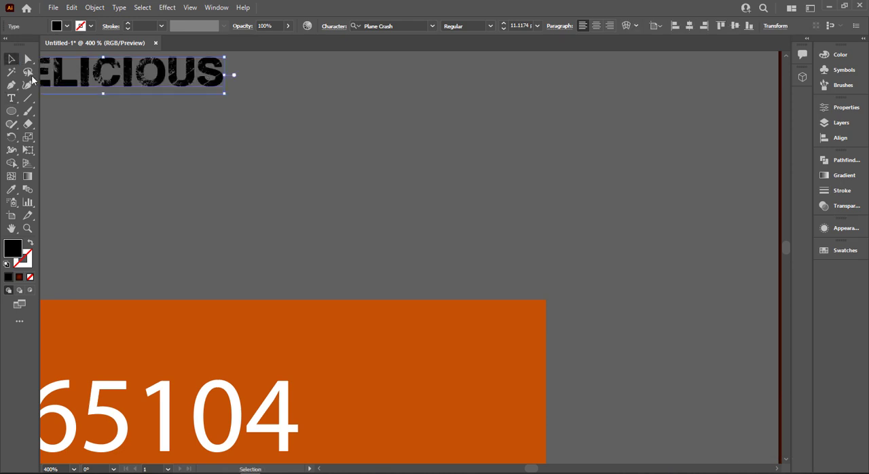
# Duplicate the "D ELICIOUS" text directly below the original.
pyautogui.click(438, 203)
pyautogui.moveTo(209, 181); pyautogui.dragTo(441, 220)
pyautogui.moveTo(364, 131); pyautogui.dragTo(363, 199)
# Retype the lower copy as "DELICIOUS" without a space and delete the original "D ELICIOUS" text.
pyautogui.doubleClick(335, 178)
pyautogui.hotkey('ctrl', 'a')
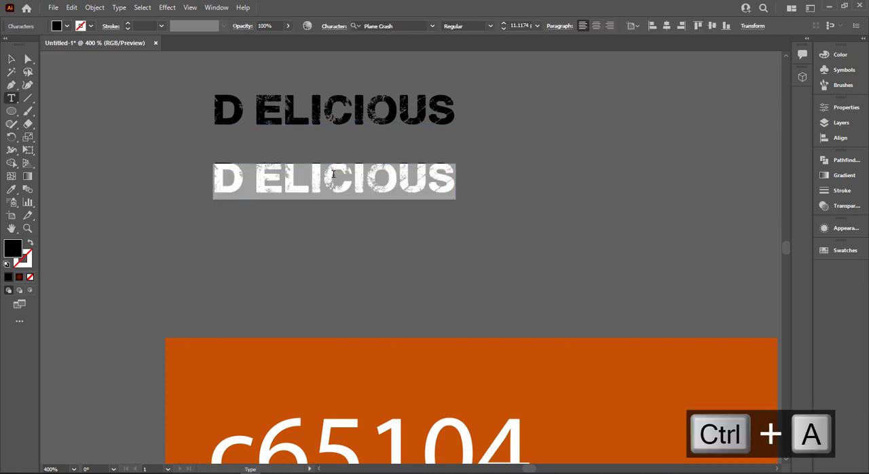
pyautogui.write('DELIV')
pyautogui.press('BackSpace')
pyautogui.write('CI')
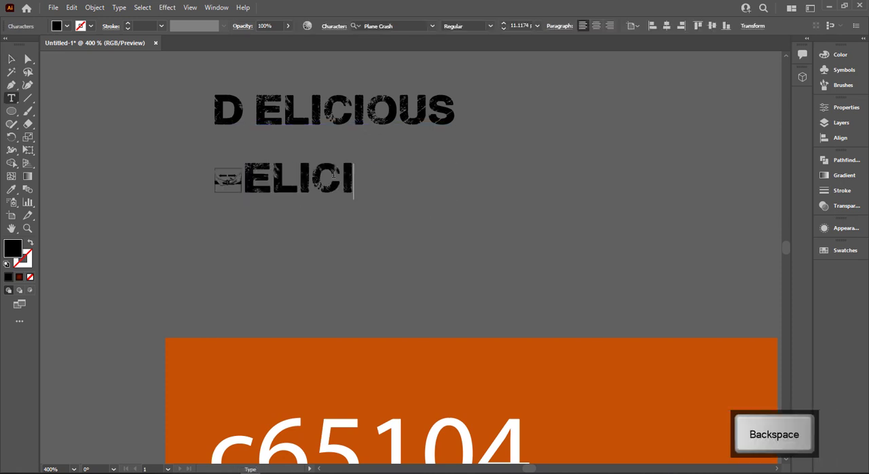
pyautogui.write('OUS')
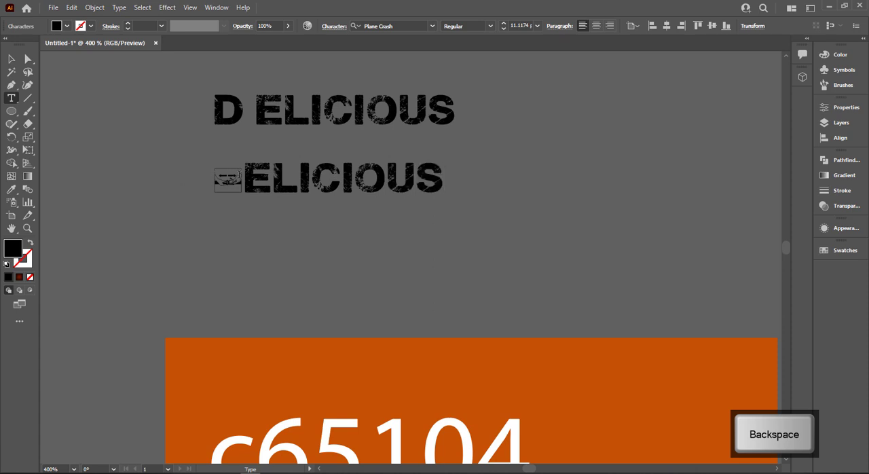
pyautogui.write('D')
pyautogui.press('Escape')
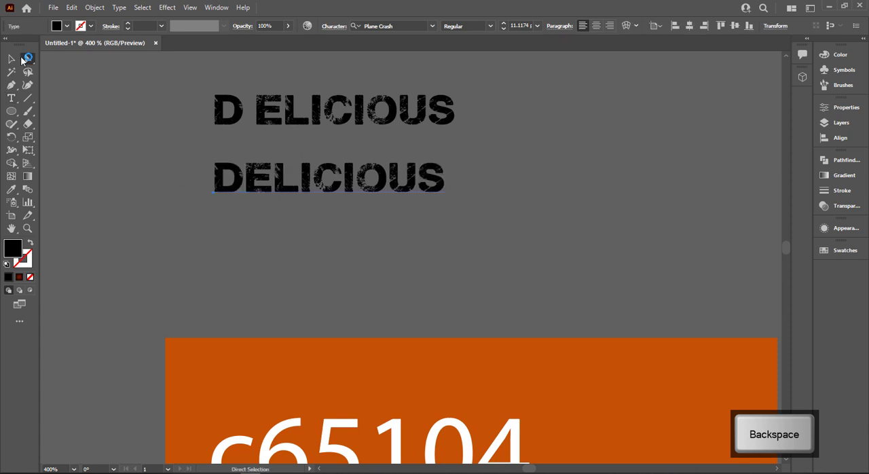
pyautogui.click(349, 102)
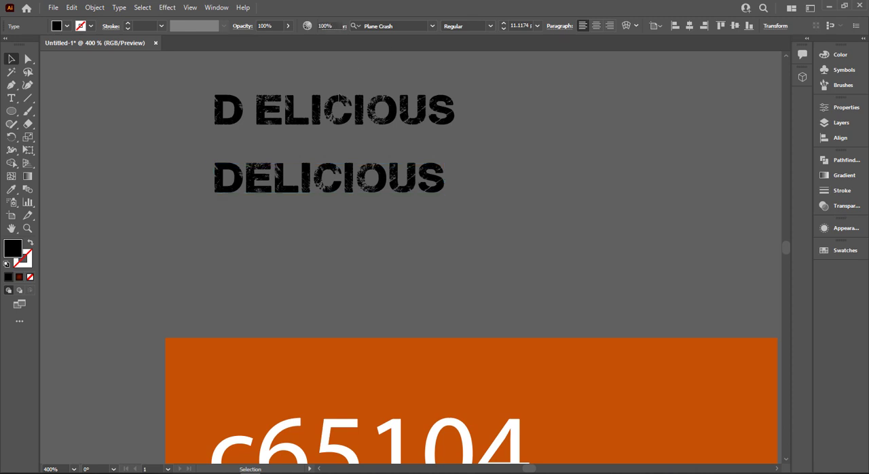
pyautogui.press('Delete')
# Change the font of the remaining "DELICIOUS" text to Hey August.
pyautogui.click(334, 179)
pyautogui.click(405, 26)
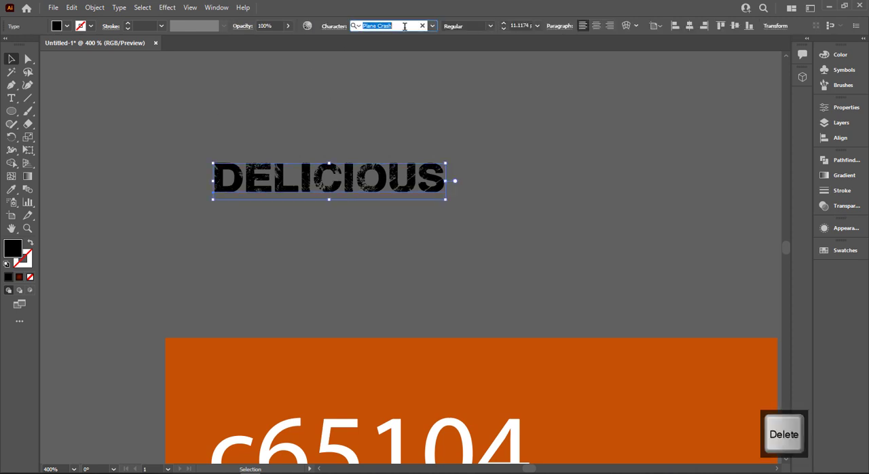
pyautogui.write('h')
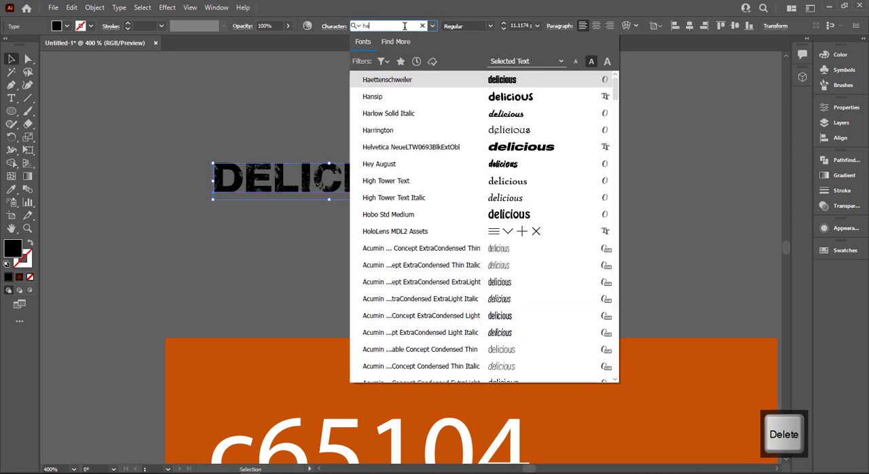
pyautogui.write('e')
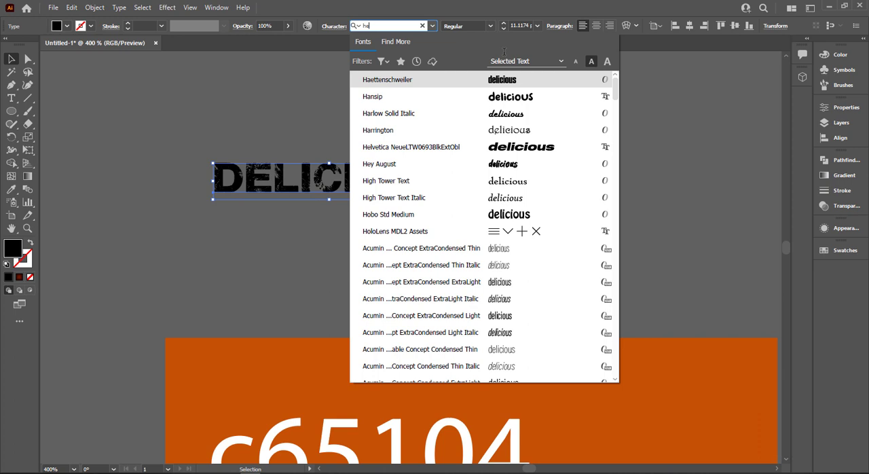
pyautogui.write('y')
pyautogui.press('Escape')
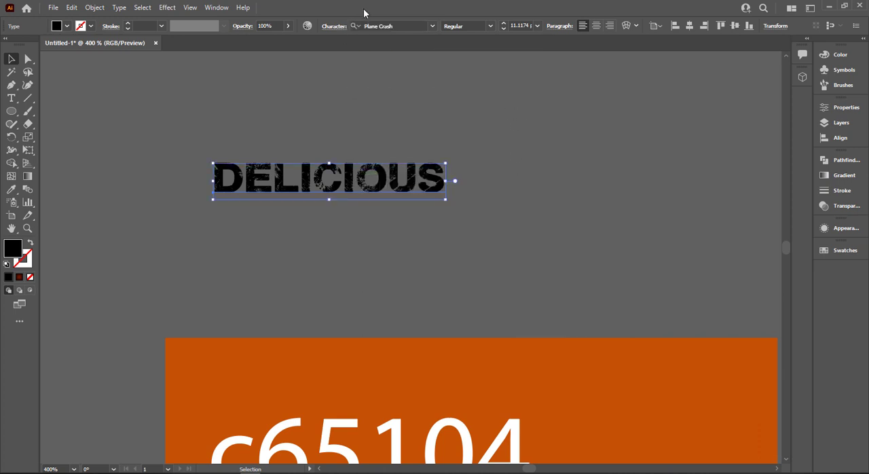
pyautogui.click(395, 27)
pyautogui.write('hey')
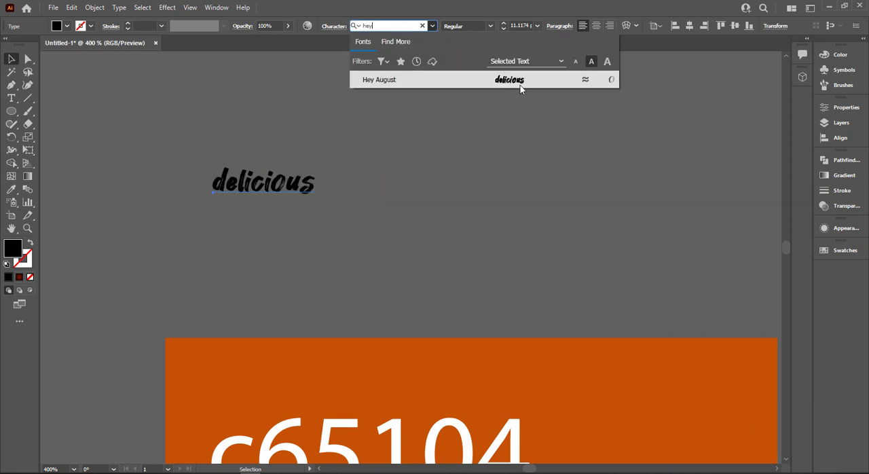
pyautogui.click(521, 86)
# Capitalize the first letter of the text so it reads "Delicious".
pyautogui.press('t')
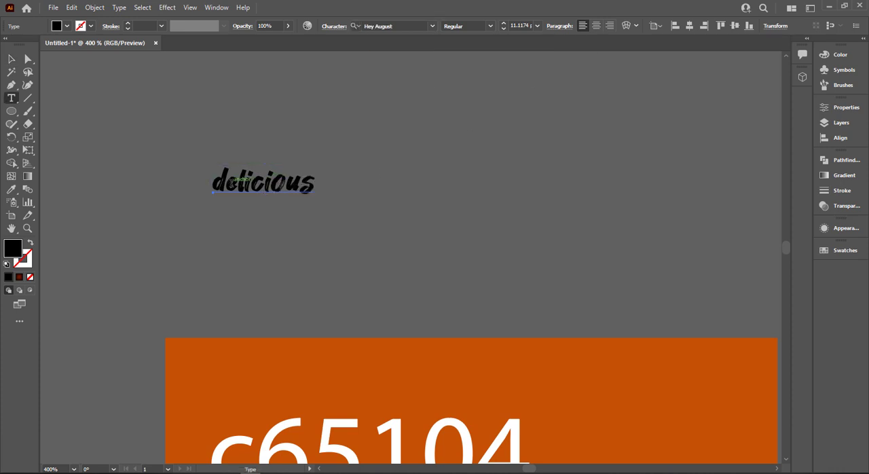
pyautogui.moveTo(227, 182); pyautogui.dragTo(208, 180)
pyautogui.write('D')
pyautogui.click(12, 59)
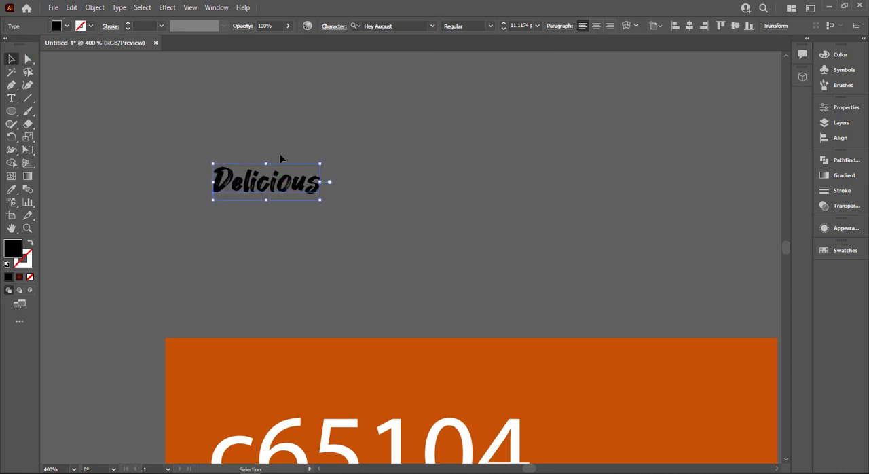
pyautogui.click(280, 153)
# Move the "Delicious" text onto the orange brush stroke above the title.
pyautogui.scroll(-1, 289, 193)
pyautogui.scroll(-2, 455, 169)
pyautogui.moveTo(332, 171); pyautogui.dragTo(210, 160)
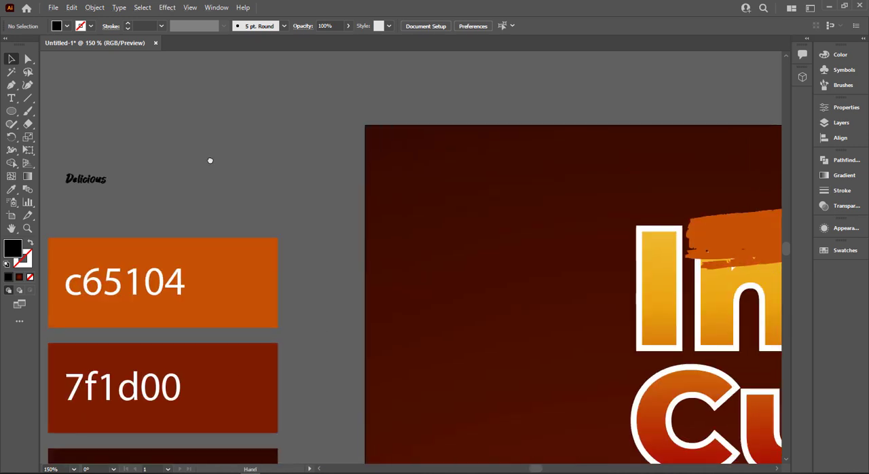
pyautogui.moveTo(108, 178)
pyautogui.mouseDown()
pyautogui.moveTo(713, 217)
pyautogui.moveTo(740, 229)
pyautogui.mouseUp()
pyautogui.moveTo(440, 152); pyautogui.dragTo(169, 140)
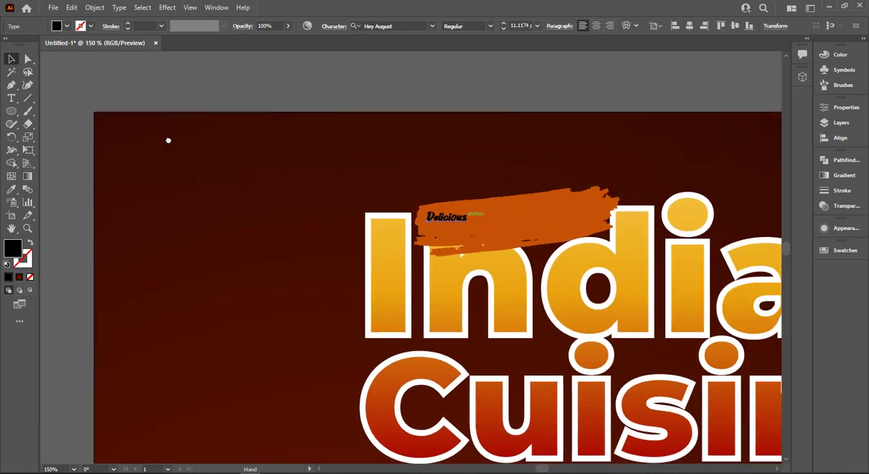
# Enlarge the "Delicious" text to about 40 pt and rotate it to follow the slant of the brush stroke.
pyautogui.moveTo(550, 182); pyautogui.dragTo(450, 188)
pyautogui.moveTo(371, 229)
pyautogui.mouseDown()
pyautogui.moveTo(483, 259)
pyautogui.moveTo(469, 219)
pyautogui.moveTo(455, 214)
pyautogui.moveTo(469, 214)
pyautogui.mouseUp()
pyautogui.moveTo(476, 185); pyautogui.dragTo(485, 188)
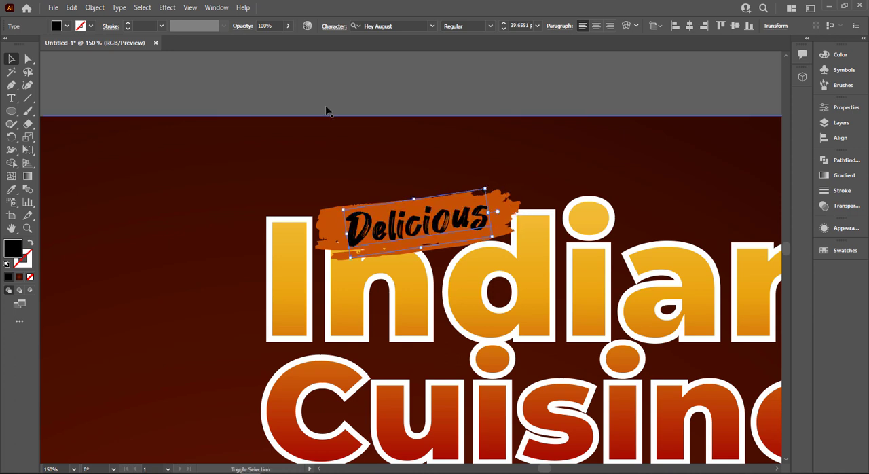
# Change the fill colour of the "Delicious" text to white and deselect it.
pyautogui.click(57, 26)
pyautogui.click(22, 42)
pyautogui.click(187, 64)
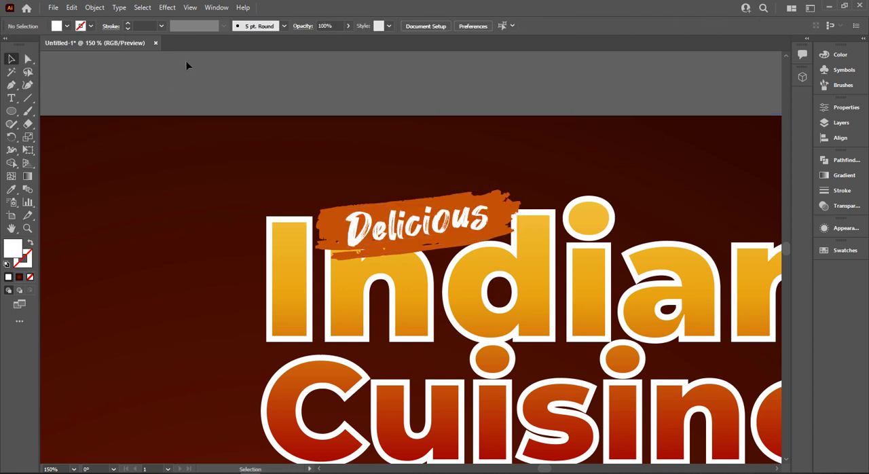
# Place the leaves image over the poster's upper-right corner, bring it to the front and enlarge it slightly.
pyautogui.hotkey('ctrl', '0')
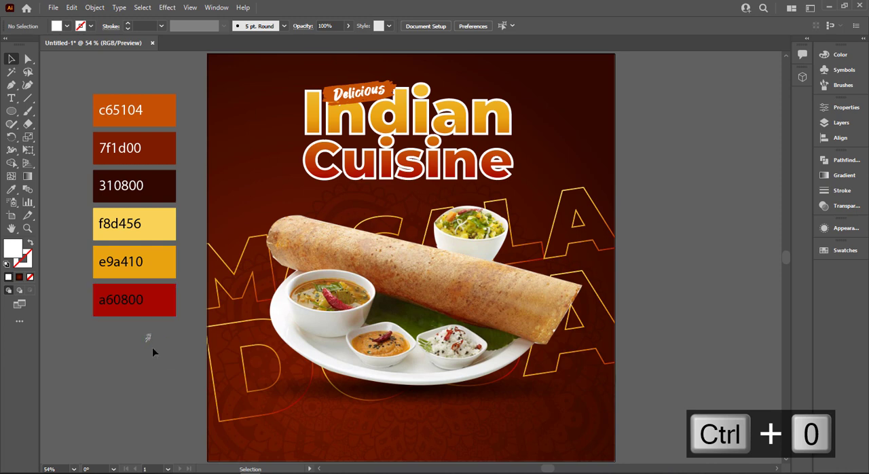
pyautogui.click(149, 339)
pyautogui.moveTo(151, 342); pyautogui.dragTo(603, 129)
pyautogui.rightClick(601, 127)
pyautogui.moveTo(648, 226)
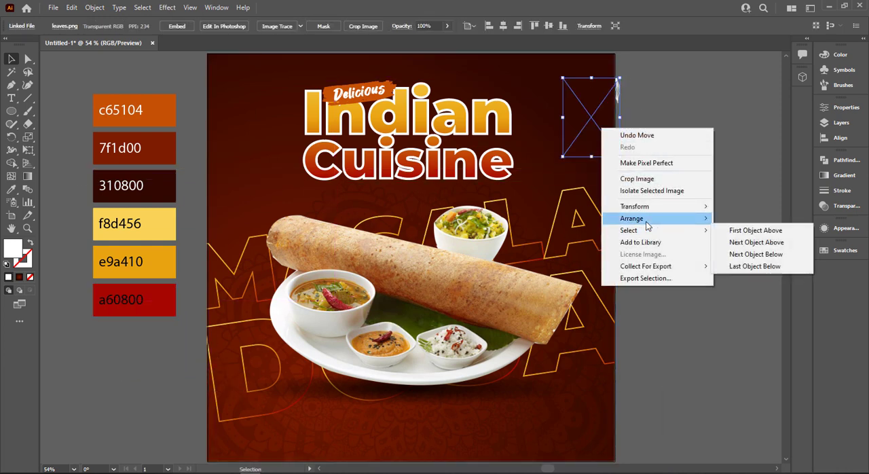
pyautogui.click(736, 219)
pyautogui.moveTo(617, 81); pyautogui.dragTo(630, 66)
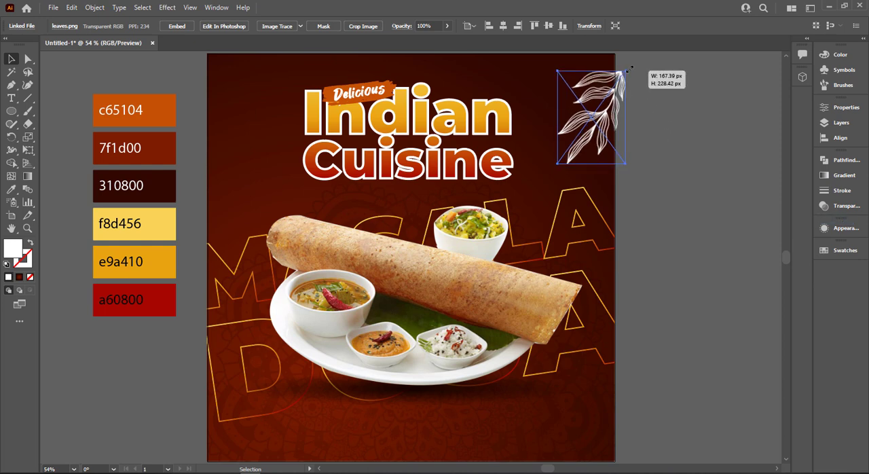
pyautogui.click(670, 93)
# Copy the leaves onto the poster's left edge, reflect the copy across the vertical axis and shift it slightly upward.
pyautogui.moveTo(621, 128); pyautogui.dragTo(230, 223)
pyautogui.click(675, 142)
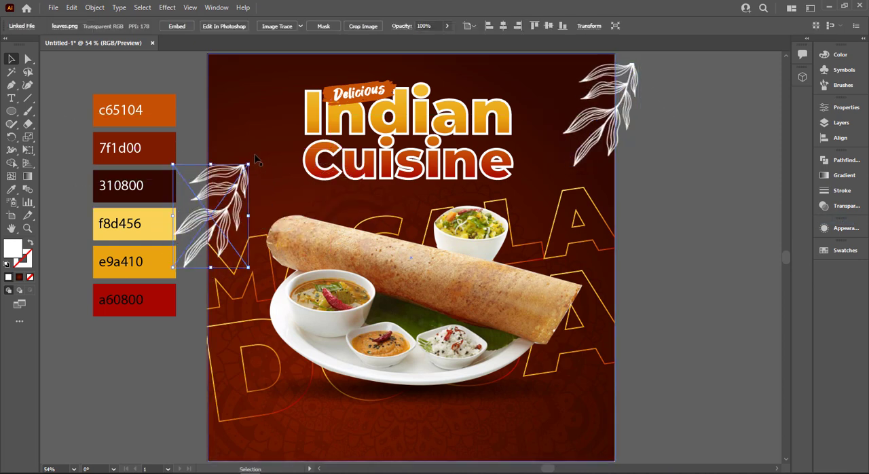
pyautogui.rightClick(232, 171)
pyautogui.moveTo(294, 263)
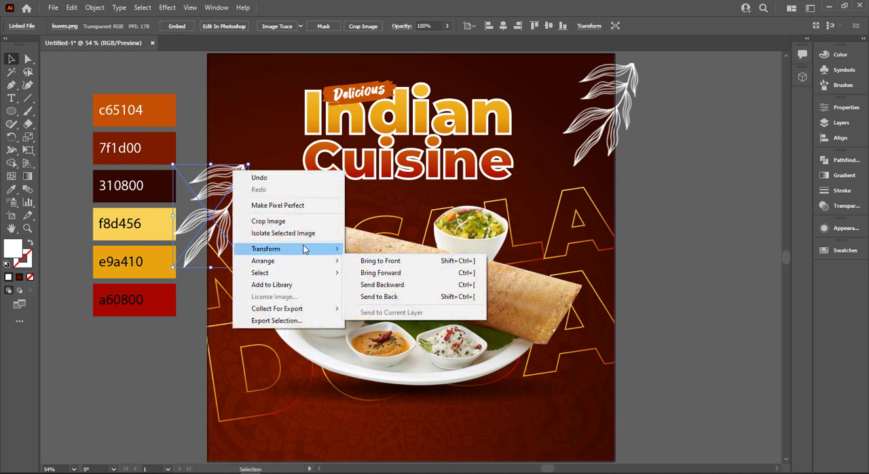
pyautogui.click(378, 294)
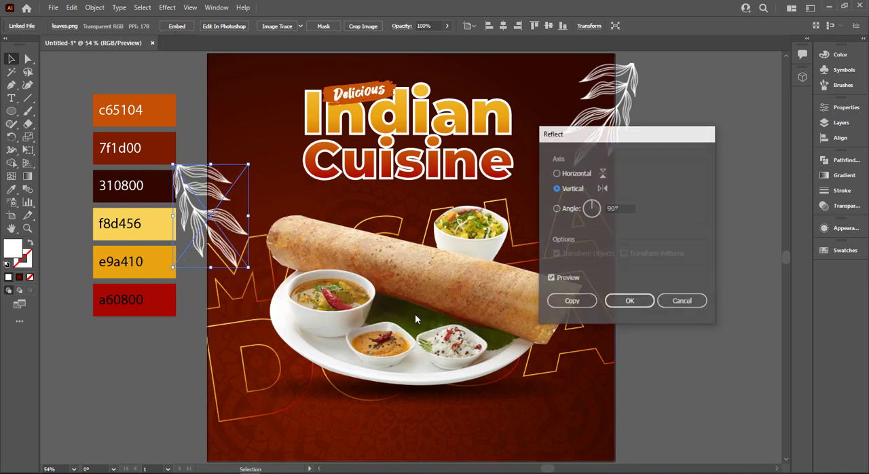
pyautogui.click(626, 302)
pyautogui.moveTo(232, 227); pyautogui.dragTo(235, 208)
pyautogui.click(827, 223)
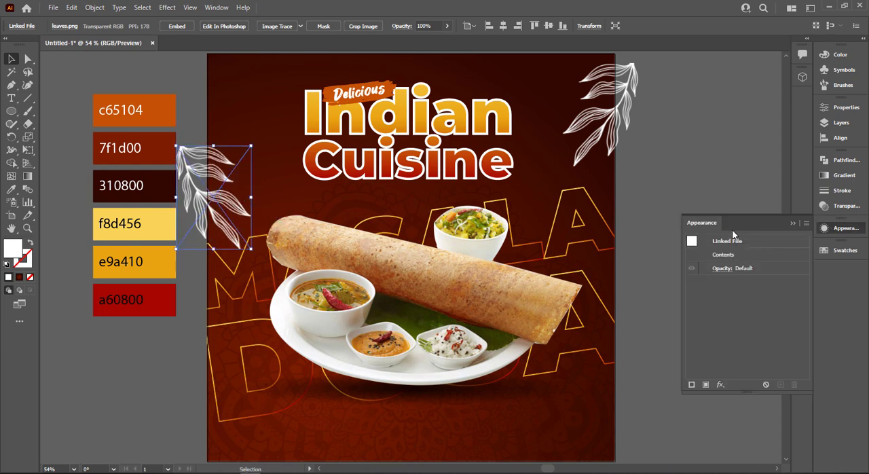
pyautogui.click(742, 184)
pyautogui.click(795, 224)
# Draw a white circle about 79 px in diameter on the empty canvas beside the poster.
pyautogui.moveTo(702, 224); pyautogui.dragTo(660, 212)
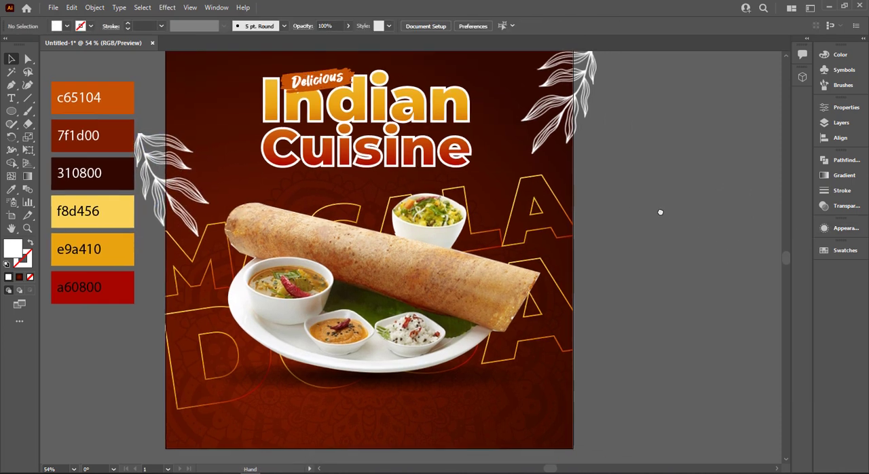
pyautogui.moveTo(12, 111); pyautogui.dragTo(71, 146)
pyautogui.moveTo(15, 116); pyautogui.dragTo(42, 137)
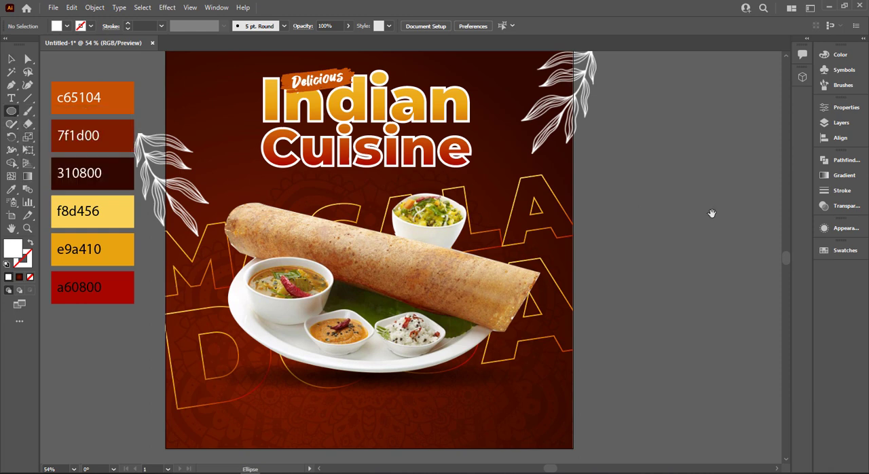
pyautogui.moveTo(711, 213); pyautogui.dragTo(452, 231)
pyautogui.moveTo(509, 222); pyautogui.dragTo(527, 240)
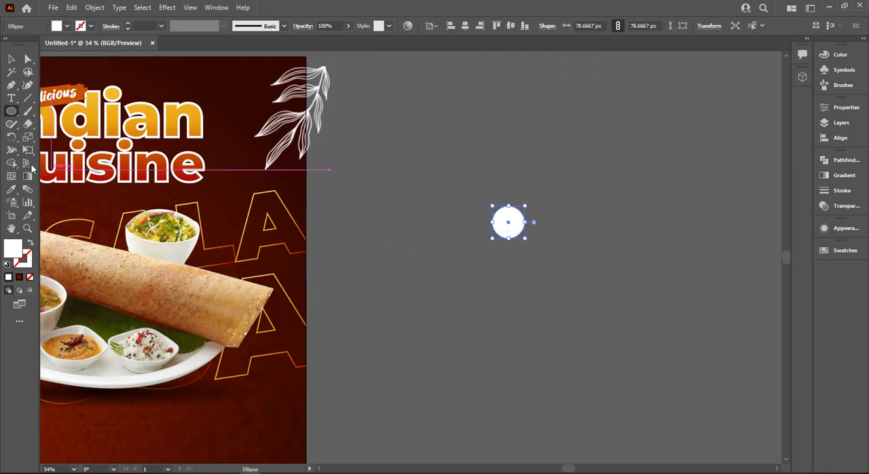
# Distort the white circle into an irregular rounded blob with the Warp tool.
pyautogui.moveTo(11, 153); pyautogui.dragTo(55, 175)
pyautogui.moveTo(491, 221); pyautogui.dragTo(493, 218)
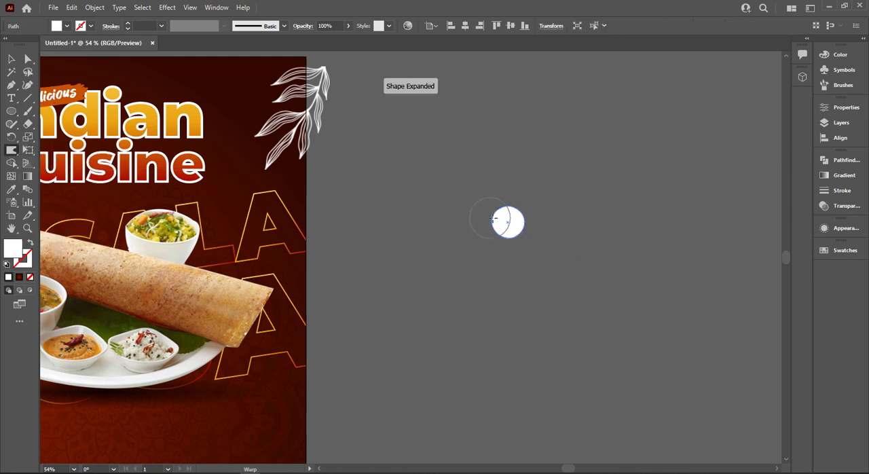
pyautogui.scroll(3, 506, 235)
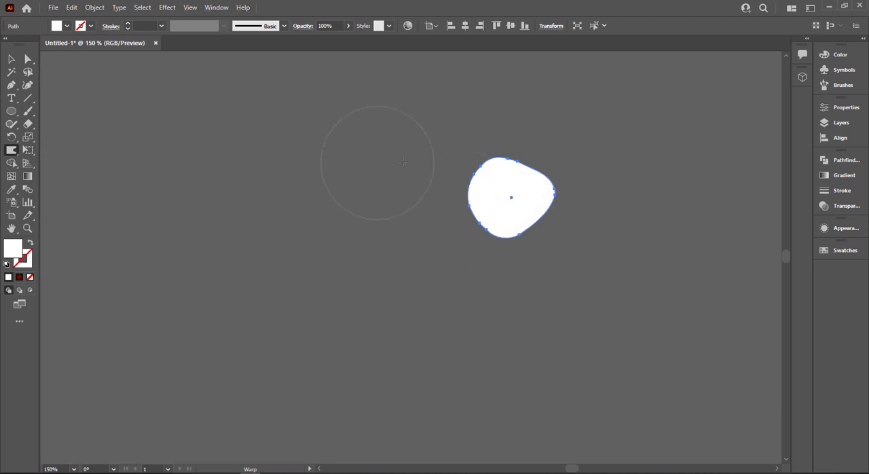
pyautogui.moveTo(464, 200)
pyautogui.mouseDown()
pyautogui.moveTo(509, 212)
pyautogui.moveTo(539, 213)
pyautogui.moveTo(527, 195)
pyautogui.moveTo(494, 212)
pyautogui.moveTo(516, 210)
pyautogui.mouseUp()
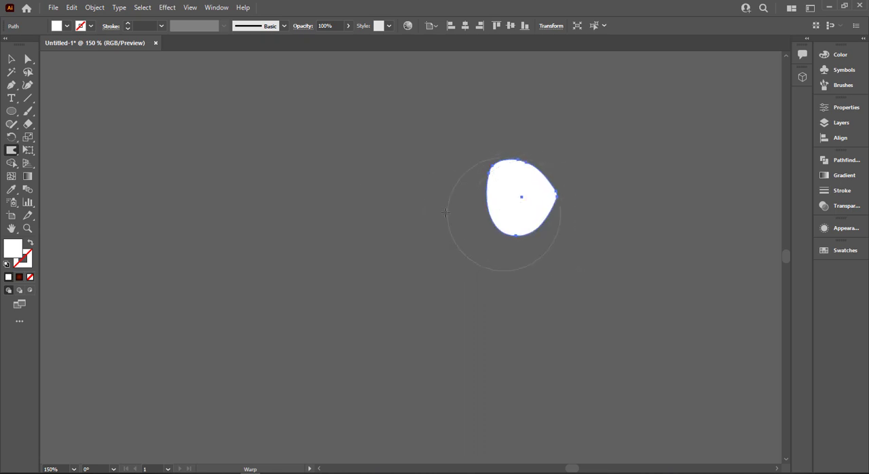
# Make three smaller, rotated copies of the blob and arrange them below and to the left of the original.
pyautogui.click(11, 59)
pyautogui.moveTo(515, 204); pyautogui.dragTo(438, 276)
pyautogui.moveTo(487, 230); pyautogui.dragTo(530, 238)
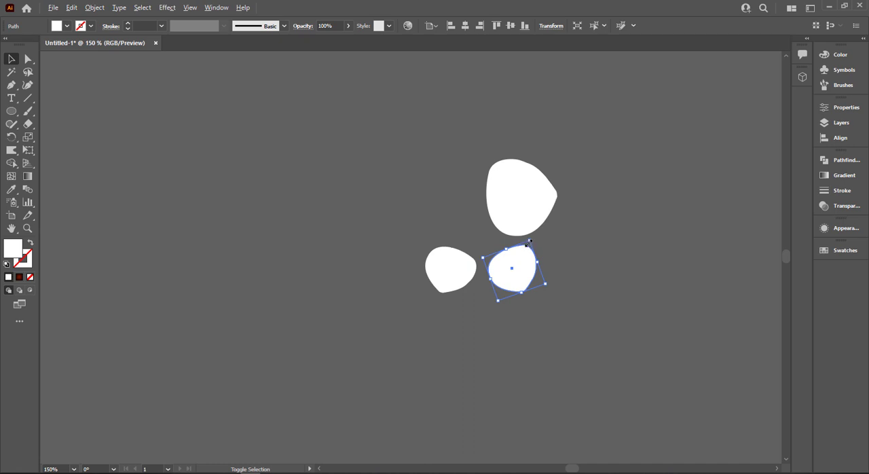
pyautogui.moveTo(513, 268); pyautogui.dragTo(497, 250)
pyautogui.moveTo(455, 250); pyautogui.dragTo(452, 221)
pyautogui.moveTo(497, 249); pyautogui.dragTo(483, 290)
# Roughen the edges of the lowest blob with the Wrinkle tool.
pyautogui.rightClick(15, 150)
pyautogui.click(72, 239)
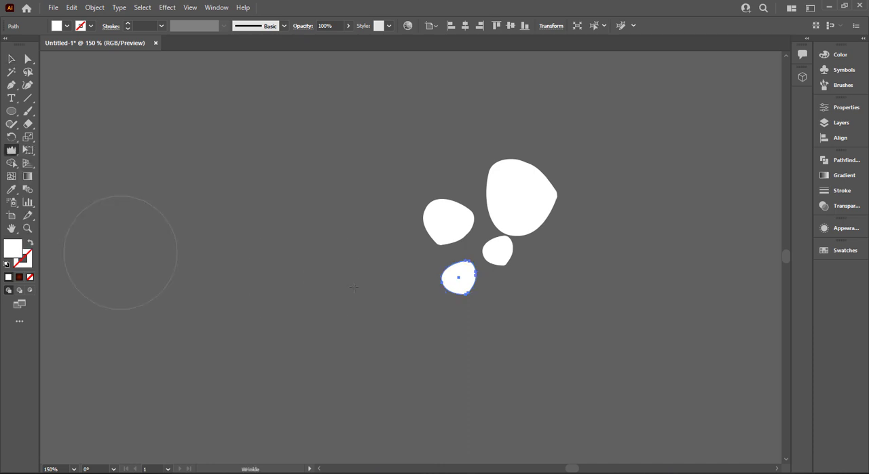
pyautogui.moveTo(421, 279); pyautogui.dragTo(448, 278)
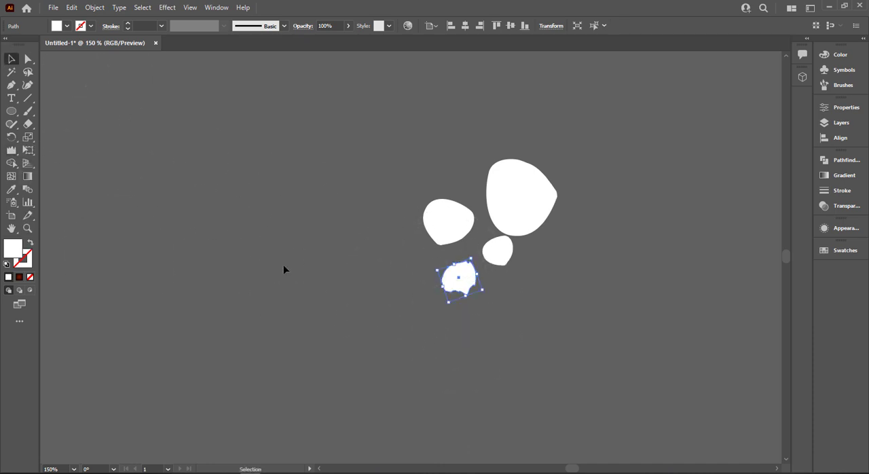
# Copy the roughened blob, shrink the copy to about 17 px and place it just right of the original.
pyautogui.moveTo(474, 288); pyautogui.dragTo(509, 326)
pyautogui.moveTo(510, 325); pyautogui.dragTo(497, 289)
pyautogui.click(505, 320)
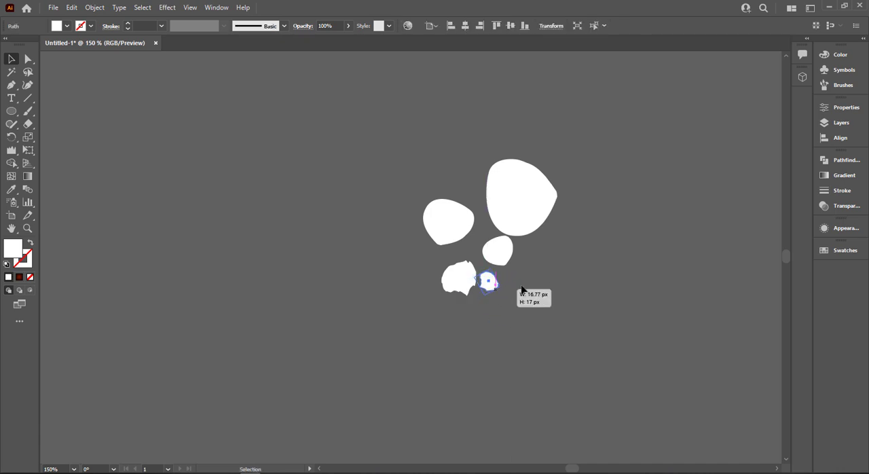
pyautogui.click(520, 287)
# Roughen the edges of the upper-left blob with the Wrinkle tool, shrink it and move it closer to the others.
pyautogui.click(487, 291)
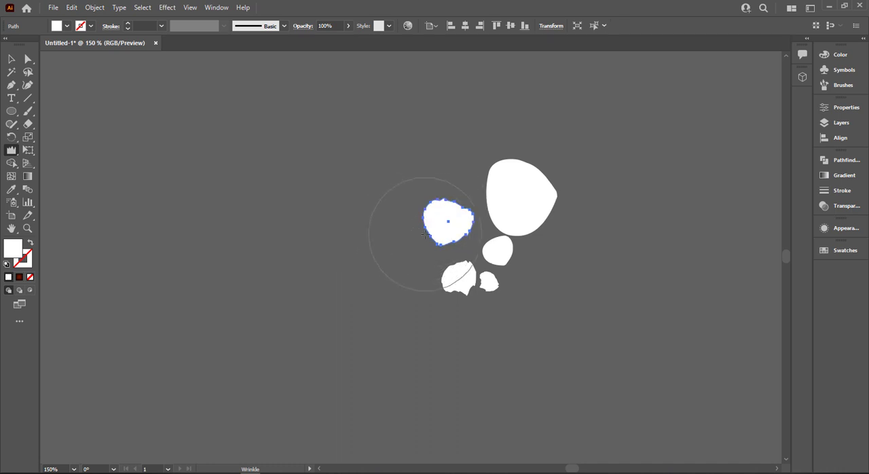
pyautogui.click(11, 59)
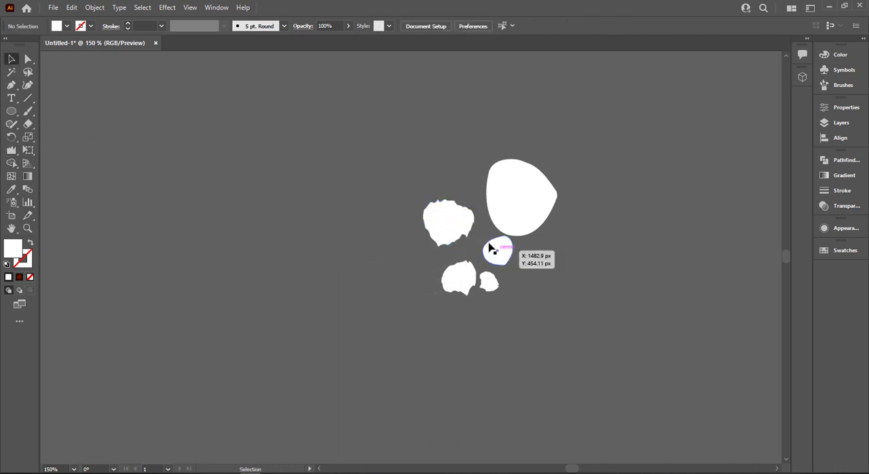
pyautogui.click(462, 224)
pyautogui.moveTo(479, 213); pyautogui.dragTo(465, 247)
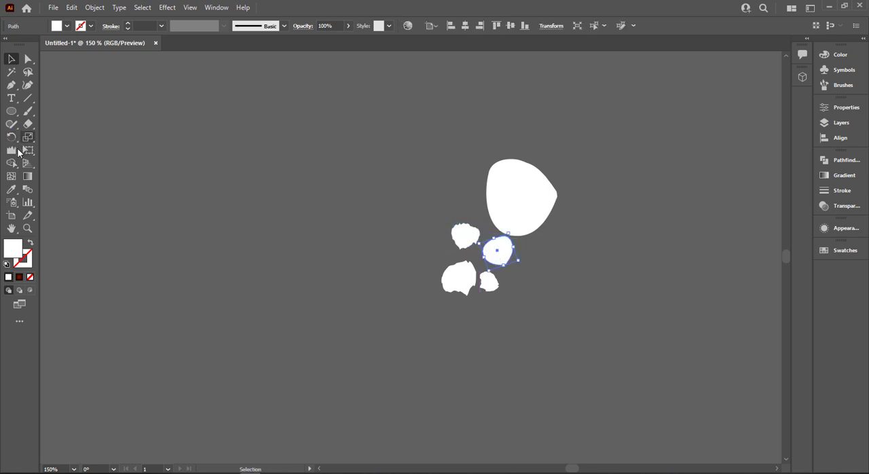
# Roughen the edges of the small smooth blob below the largest one with the Wrinkle tool.
pyautogui.click(15, 150)
pyautogui.moveTo(500, 266)
pyautogui.mouseDown()
pyautogui.moveTo(501, 258)
pyautogui.moveTo(519, 264)
pyautogui.mouseUp()
pyautogui.click(12, 63)
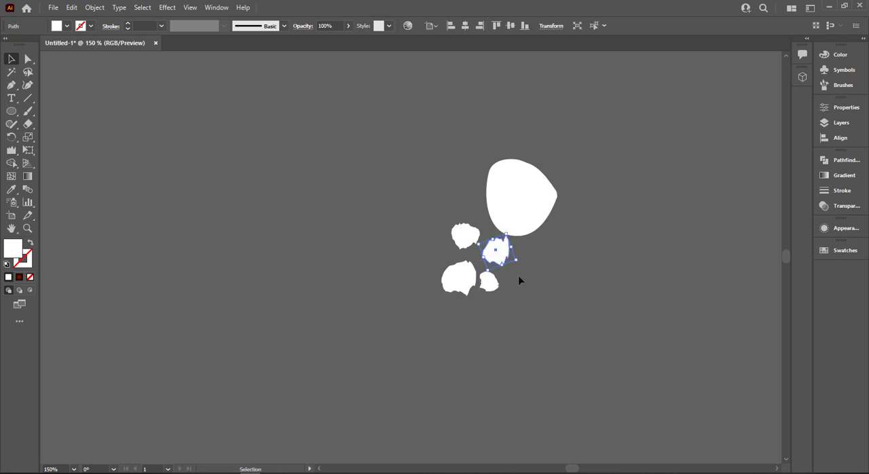
pyautogui.click(515, 281)
# Move the largest blob slightly up and to the left and give it jagged edges with the Wrinkle tool.
pyautogui.moveTo(531, 211); pyautogui.dragTo(515, 199)
pyautogui.click(13, 151)
pyautogui.moveTo(450, 136)
pyautogui.mouseDown()
pyautogui.moveTo(477, 154)
pyautogui.moveTo(490, 190)
pyautogui.mouseUp()
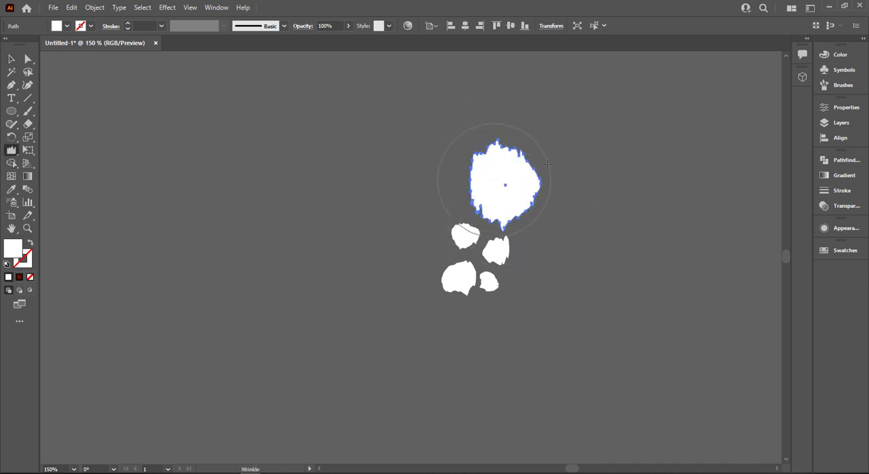
pyautogui.click(15, 64)
pyautogui.click(407, 155)
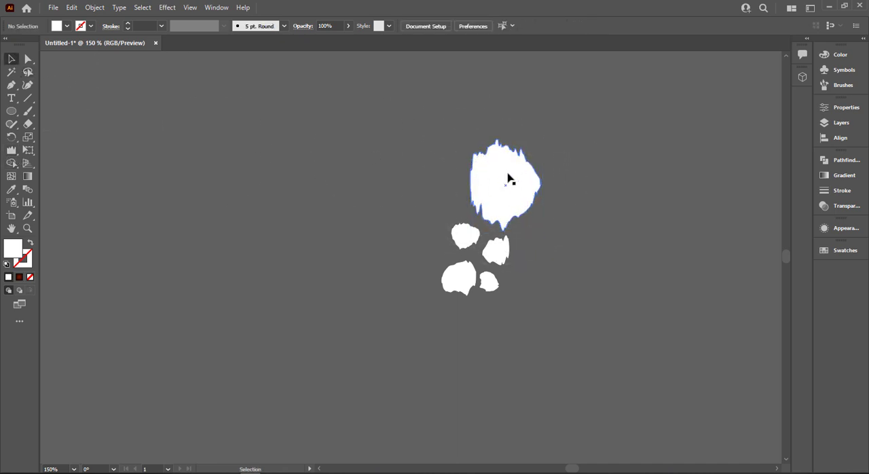
# Shrink the largest jagged blob, bring it closer to the cluster and shift its lower-left neighbour outward.
pyautogui.click(508, 176)
pyautogui.moveTo(506, 141); pyautogui.dragTo(498, 190)
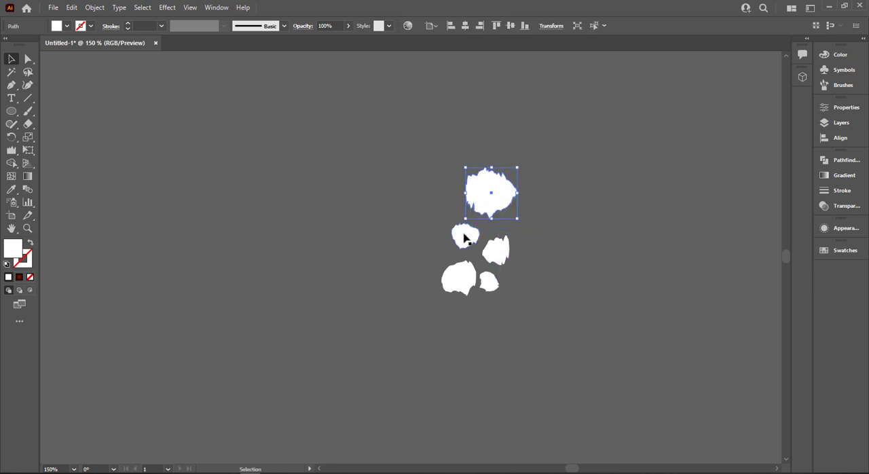
pyautogui.moveTo(463, 234); pyautogui.dragTo(449, 225)
# Fill out the cluster with blob copies above, left and right of the largest blob and at the lower right.
pyautogui.moveTo(506, 260); pyautogui.dragTo(531, 212)
pyautogui.moveTo(499, 283); pyautogui.dragTo(527, 154)
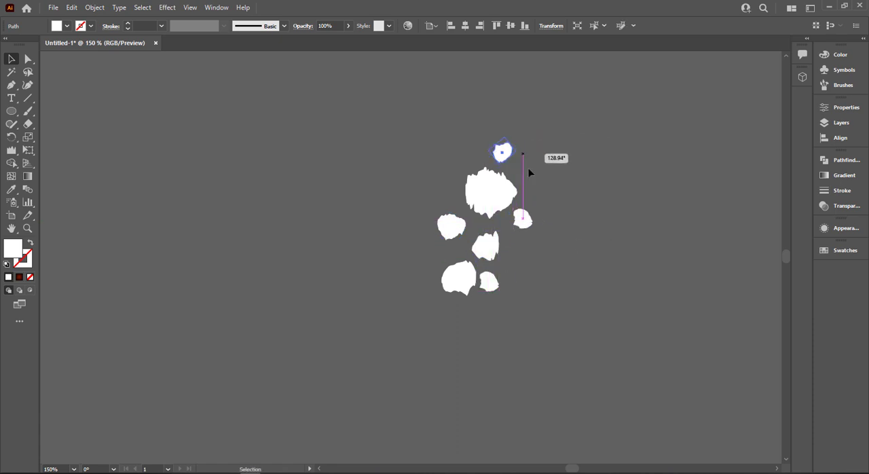
pyautogui.click(467, 276)
pyautogui.moveTo(468, 276); pyautogui.dragTo(541, 264)
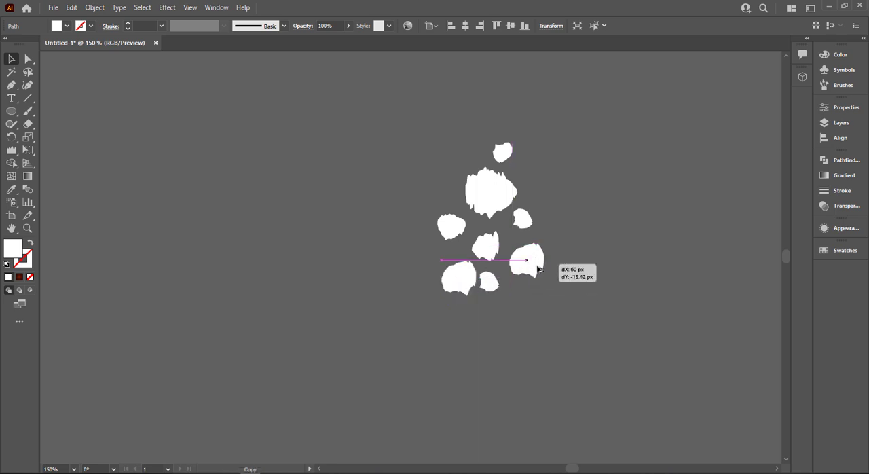
pyautogui.click(509, 278)
pyautogui.moveTo(485, 279); pyautogui.dragTo(461, 197)
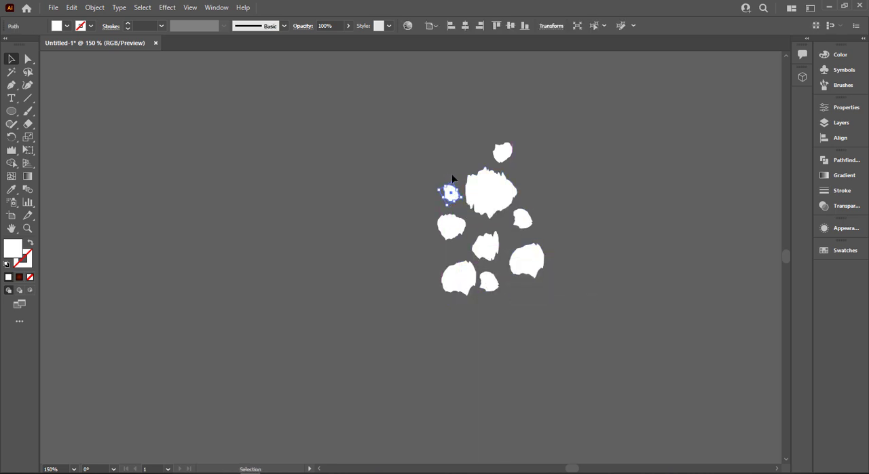
pyautogui.click(452, 172)
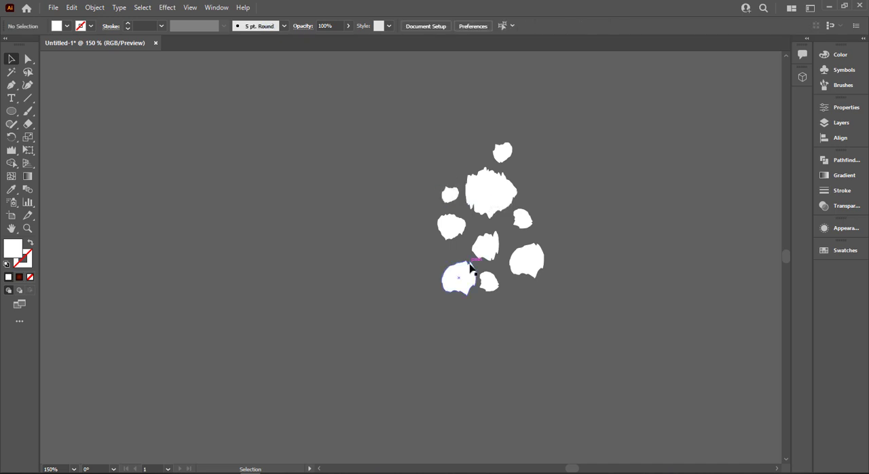
# Add a rotated, reduced copy of the lower-left blob at the cluster's upper right and a tiny blob copy beneath it.
pyautogui.moveTo(471, 265); pyautogui.dragTo(538, 143)
pyautogui.click(565, 167)
pyautogui.click(548, 171)
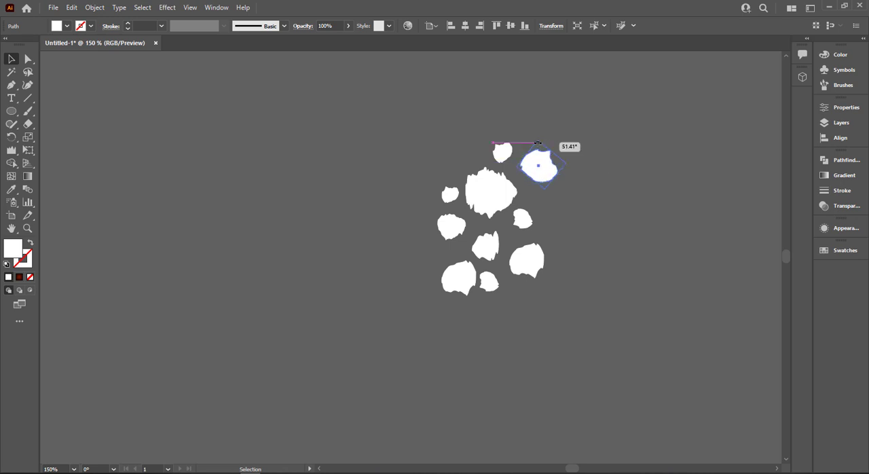
pyautogui.moveTo(543, 173); pyautogui.dragTo(559, 167)
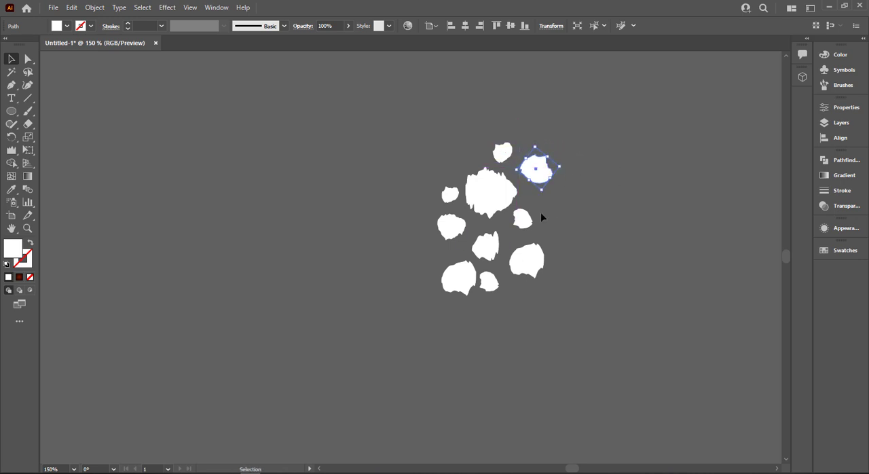
pyautogui.click(544, 215)
pyautogui.moveTo(452, 196); pyautogui.dragTo(541, 202)
pyautogui.click(591, 150)
# Group all the white blobs, shrink the group and place it below the leaves at the poster's right edge.
pyautogui.hotkey('ctrl', 'a')
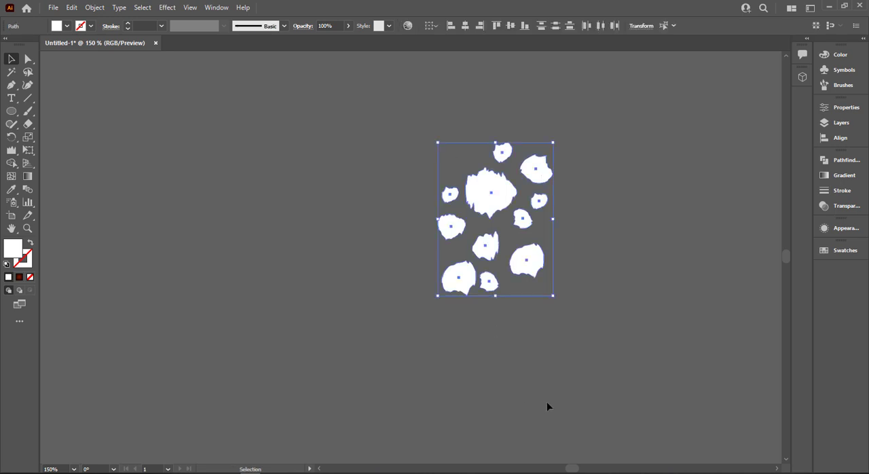
pyautogui.hotkey('ctrl', '0')
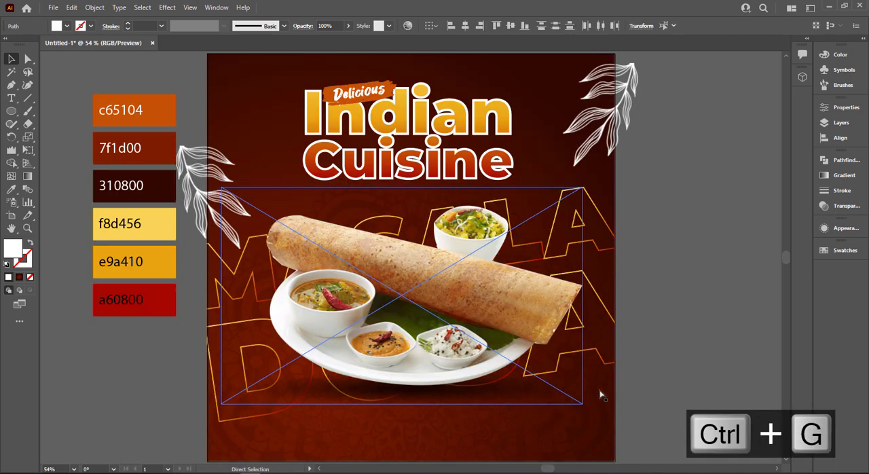
pyautogui.hotkey('ctrl', 'g')
pyautogui.moveTo(714, 222); pyautogui.dragTo(652, 262)
pyautogui.moveTo(731, 263); pyautogui.dragTo(552, 223)
pyautogui.moveTo(590, 250); pyautogui.dragTo(552, 220)
pyautogui.click(596, 237)
# Recolour the blob group with the orange c65104 sampled from the palette.
pyautogui.press('i')
pyautogui.click(88, 136)
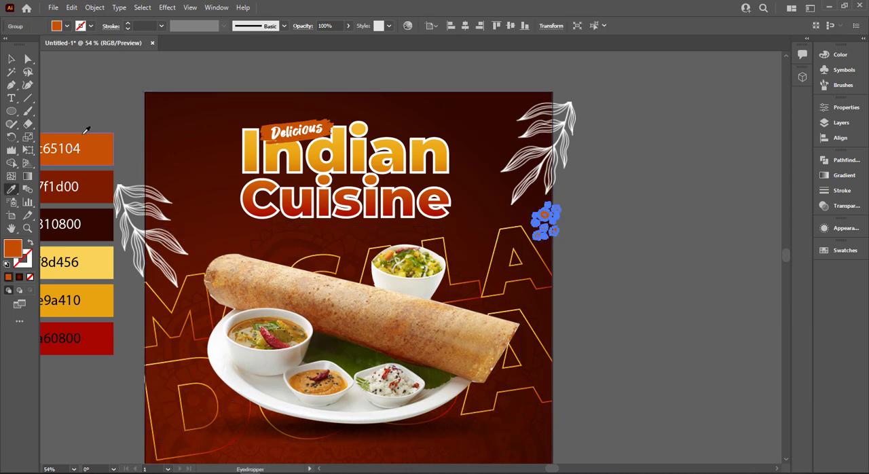
pyautogui.click(14, 60)
# Set the orange blob group's blend mode to Overlay and shift it slightly up and inward from the poster's right edge.
pyautogui.click(855, 175)
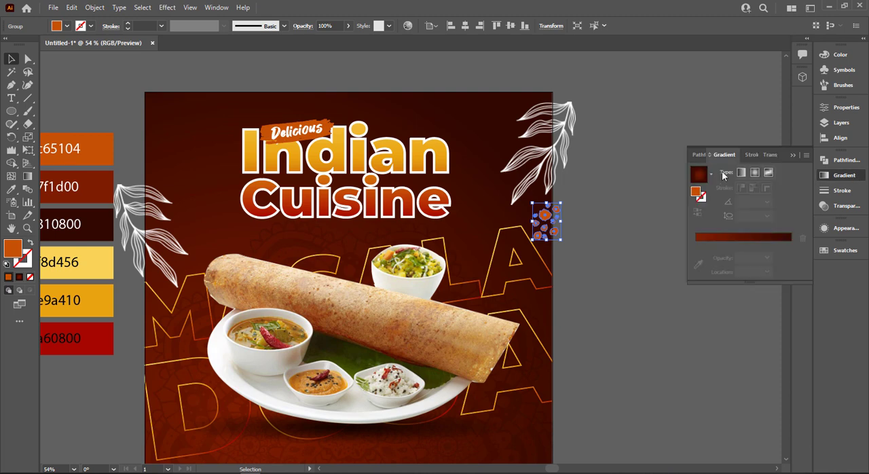
pyautogui.click(839, 206)
pyautogui.click(719, 172)
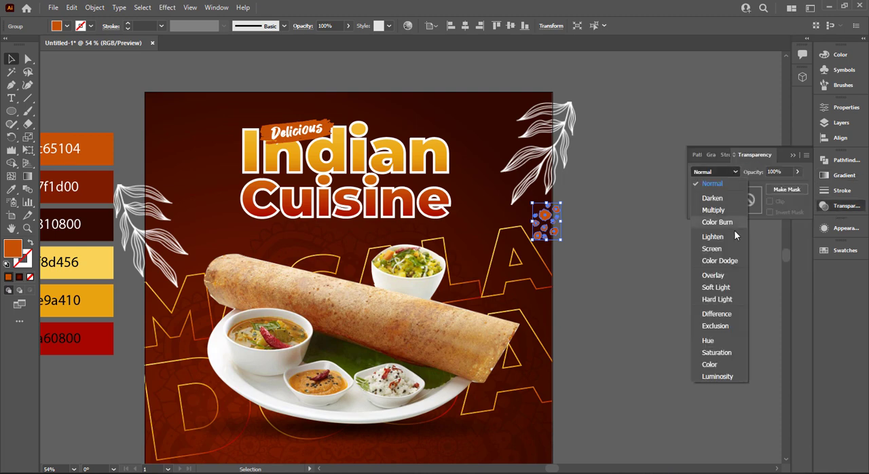
pyautogui.click(713, 275)
pyautogui.click(606, 294)
pyautogui.click(549, 221)
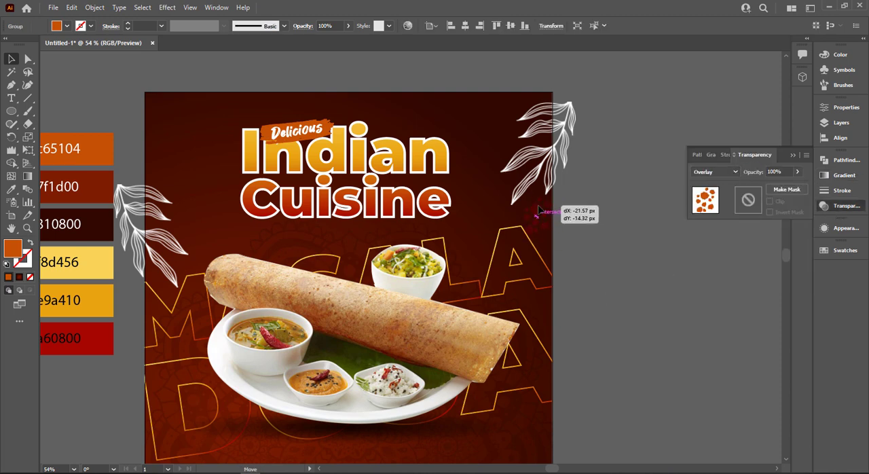
pyautogui.click(635, 270)
# Place a copy of the blob group to the left of the title and reflect it.
pyautogui.moveTo(503, 209); pyautogui.dragTo(176, 118)
pyautogui.hotkey('ctrl', 'z')
pyautogui.rightClick(184, 138)
pyautogui.moveTo(224, 260)
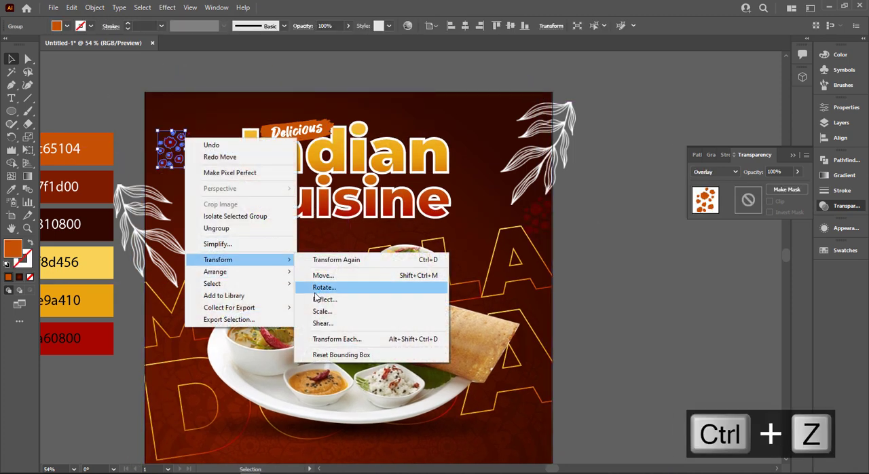
pyautogui.click(314, 288)
pyautogui.press('Return')
pyautogui.click(628, 329)
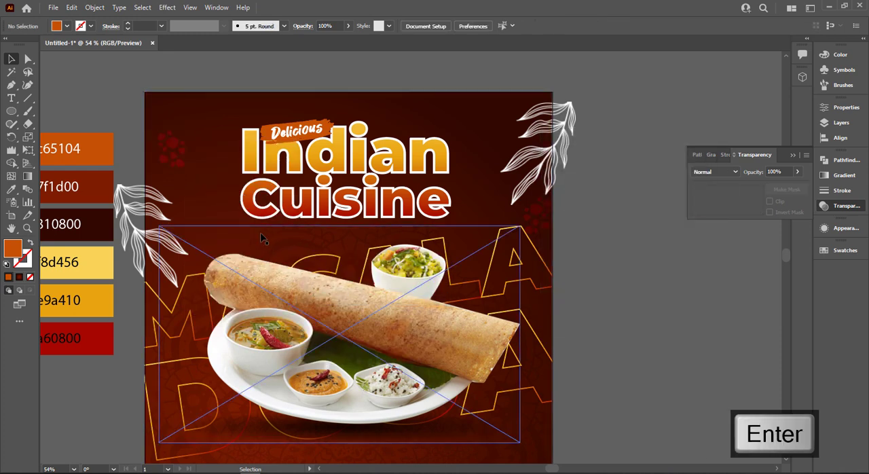
# Recolour the blob copy beside the title with the yellow f8d456 from the palette and set its blend mode to Overlay.
pyautogui.click(167, 162)
pyautogui.press('i')
pyautogui.click(68, 260)
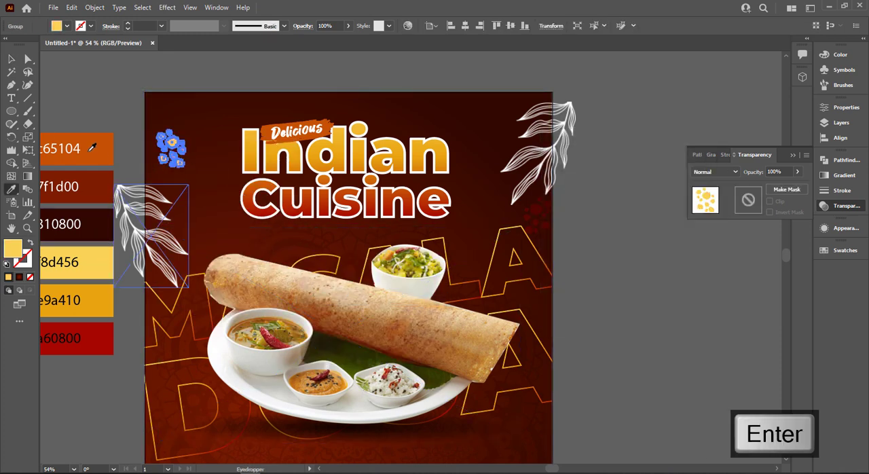
pyautogui.click(713, 172)
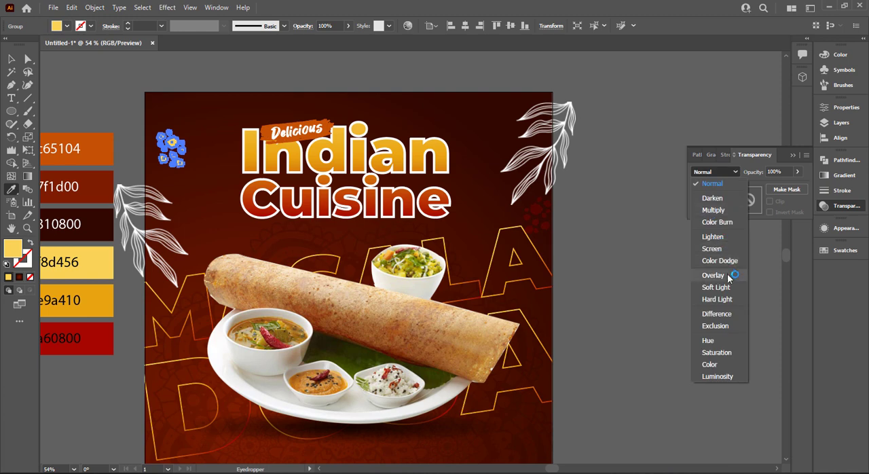
pyautogui.click(732, 276)
pyautogui.click(11, 59)
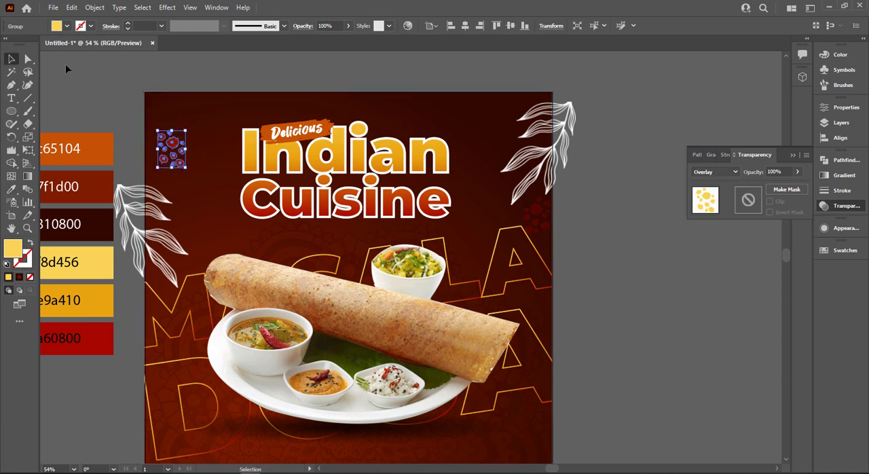
pyautogui.click(65, 63)
pyautogui.click(546, 237)
pyautogui.click(568, 224)
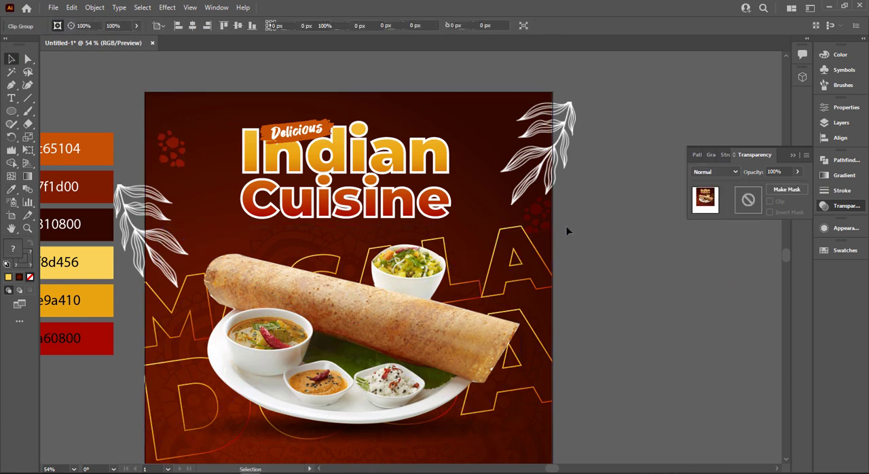
pyautogui.scroll(-1, 567, 229)
pyautogui.scroll(-1, 595, 285)
pyautogui.click(792, 155)
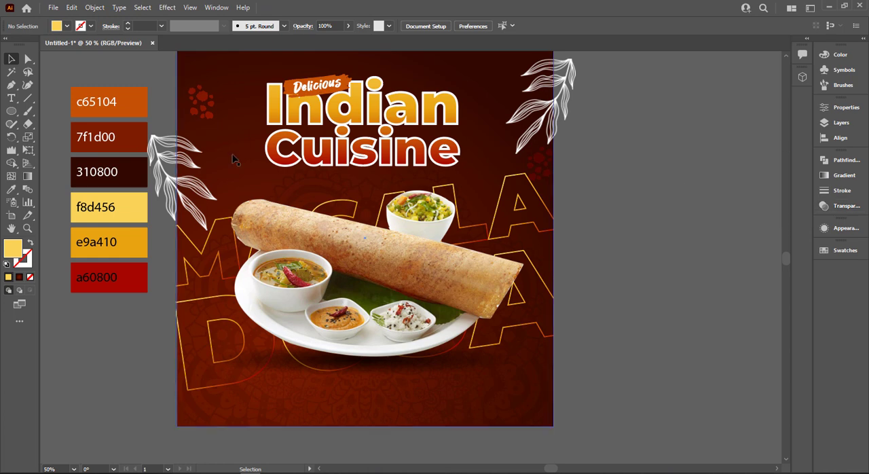
# Draw a wide yellow rectangle near the poster's lower-right corner.
pyautogui.moveTo(12, 117); pyautogui.dragTo(59, 111)
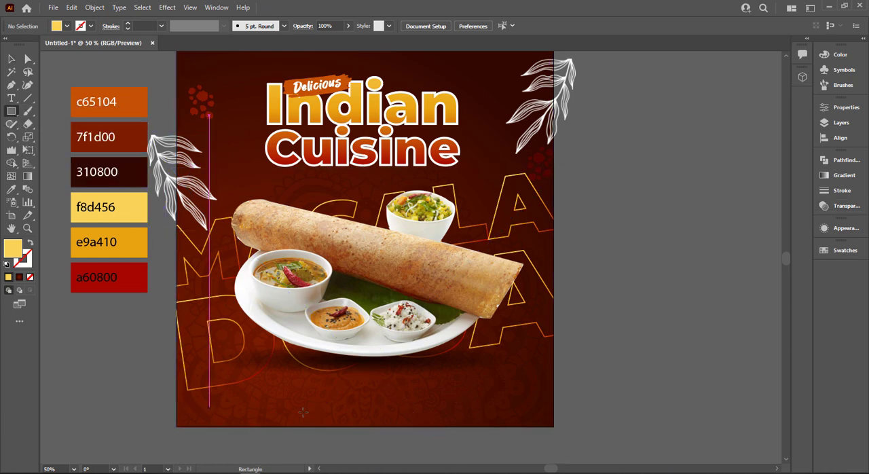
pyautogui.moveTo(446, 399); pyautogui.dragTo(533, 419)
# Try rounding the yellow rectangle's corners fully into a pill shape.
pyautogui.click(28, 59)
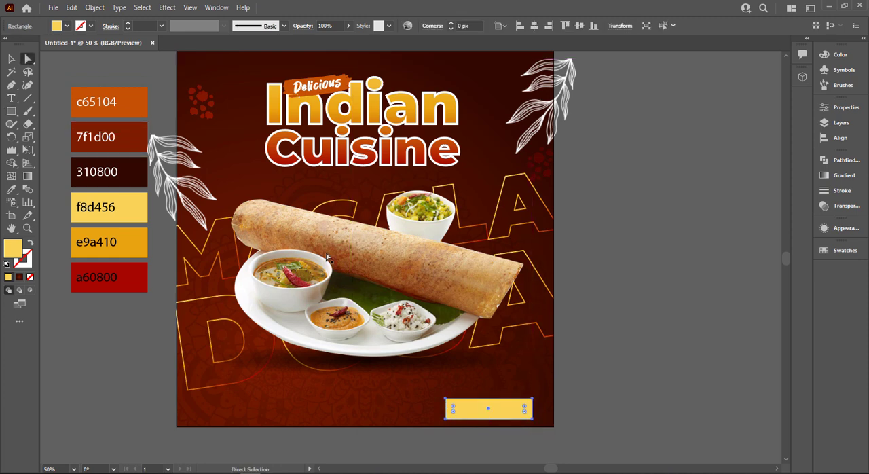
pyautogui.moveTo(453, 410); pyautogui.dragTo(555, 411)
pyautogui.click(558, 412)
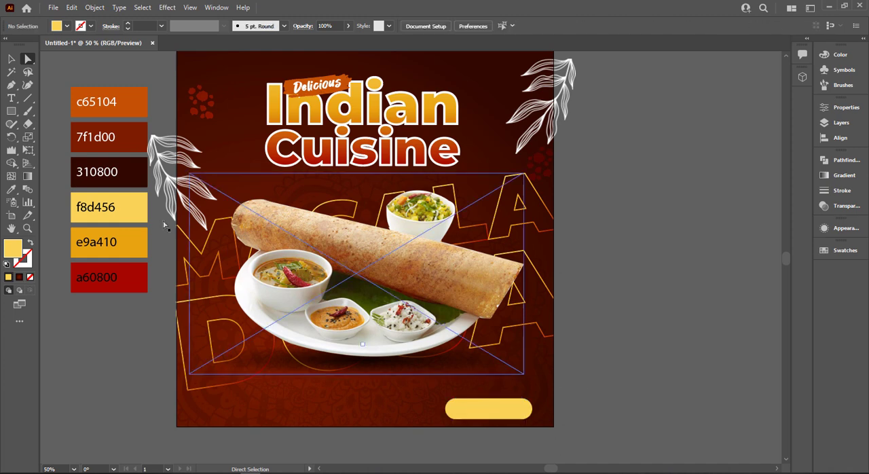
pyautogui.click(11, 59)
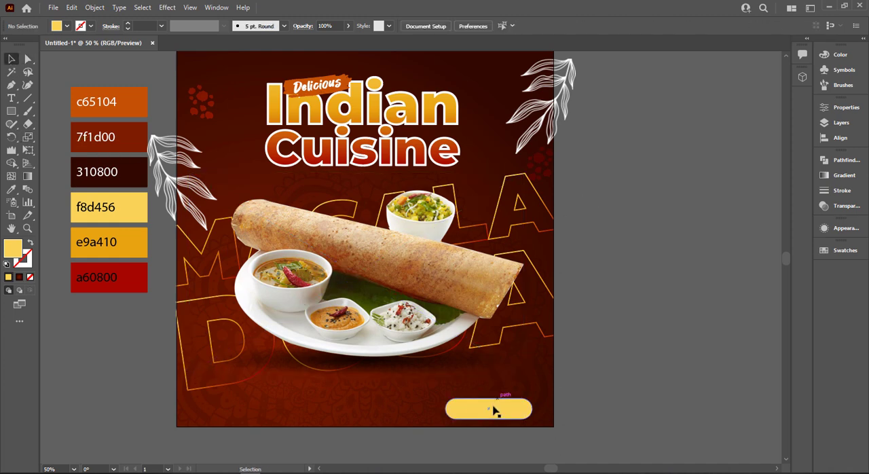
# Try lowering the opacity of both leaf images to 75%.
pyautogui.click(547, 140)
pyautogui.keyDown('shift'); pyautogui.click(180, 187); pyautogui.keyUp('shift')
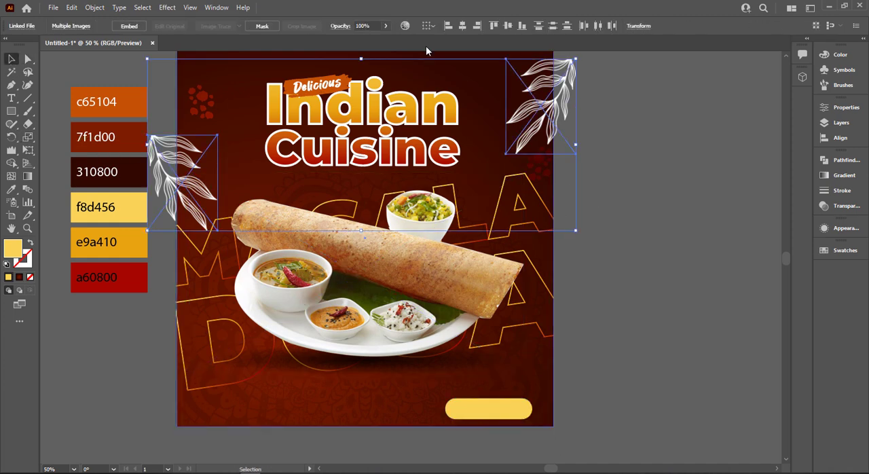
pyautogui.moveTo(377, 39); pyautogui.dragTo(374, 40)
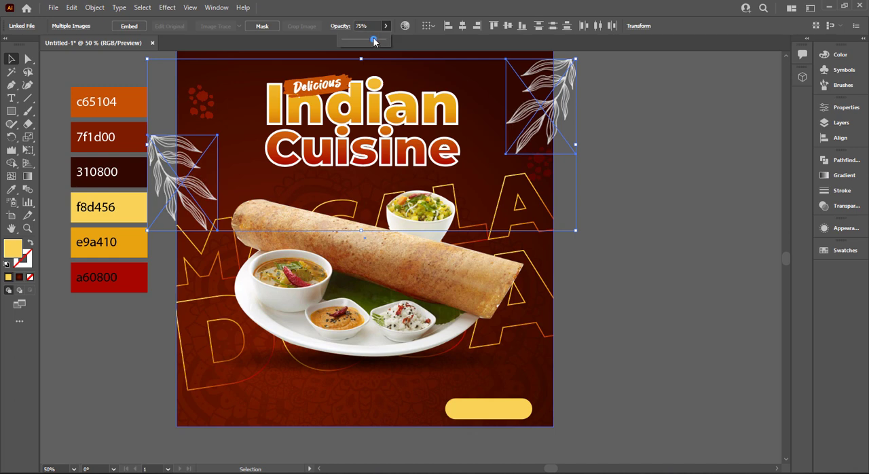
pyautogui.click(677, 241)
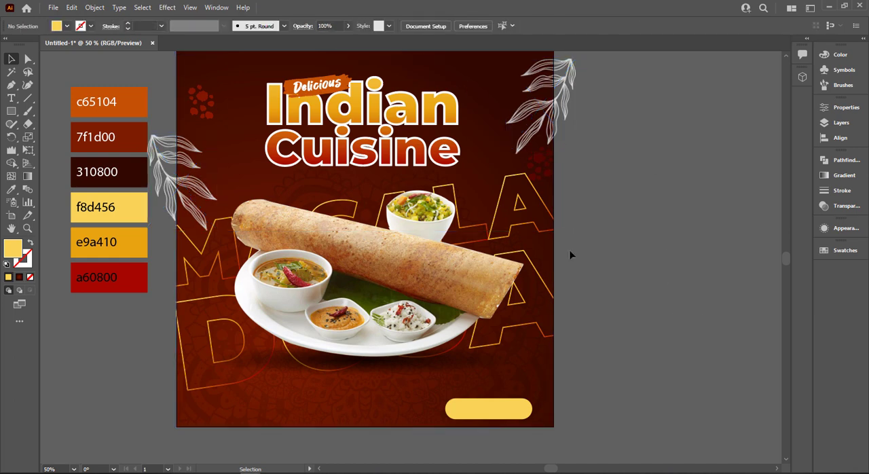
# Undo the leaf opacity change and the yellow rectangle's corner rounding.
pyautogui.hotkey('ctrl', 'z')
pyautogui.hotkey('ctrl', 'z')
pyautogui.hotkey('ctrl', 'z')
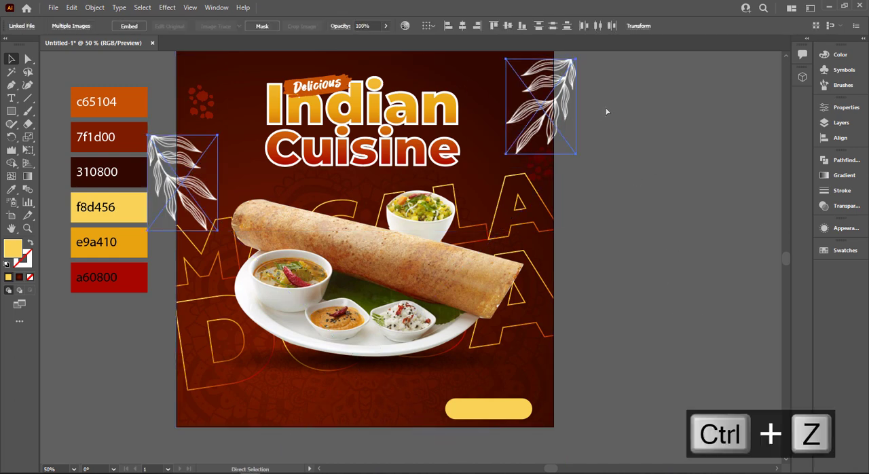
pyautogui.click(619, 254)
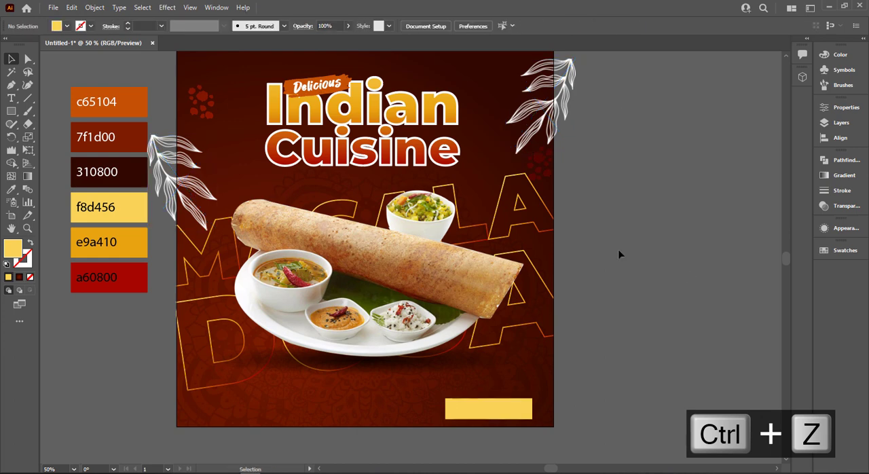
# Round all corners of the yellow rectangle to a radius of about 27.36 px, forming a pill shape.
pyautogui.click(524, 413)
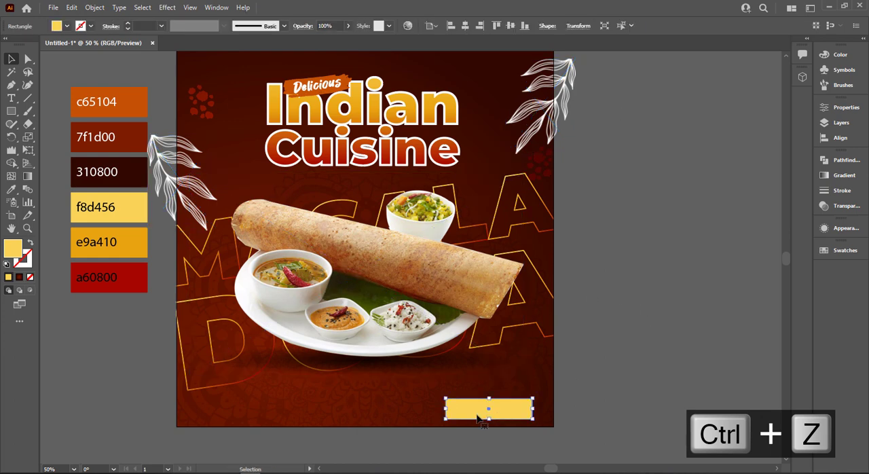
pyautogui.click(28, 61)
pyautogui.moveTo(453, 409); pyautogui.dragTo(606, 401)
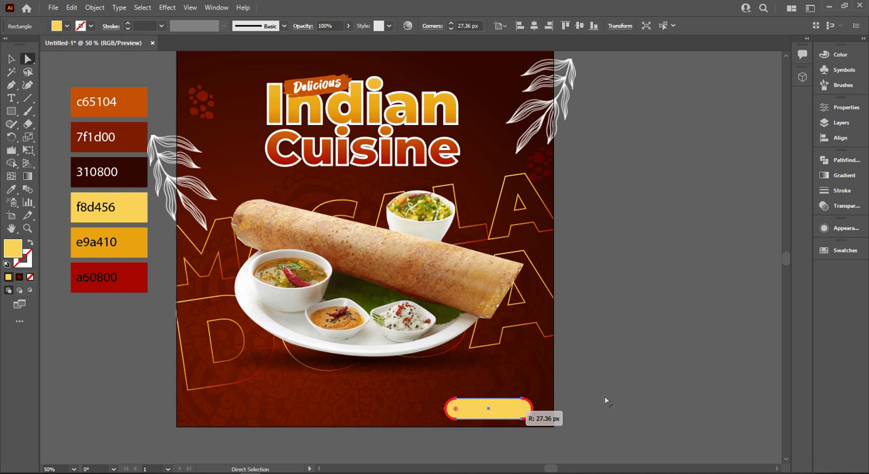
pyautogui.press('v')
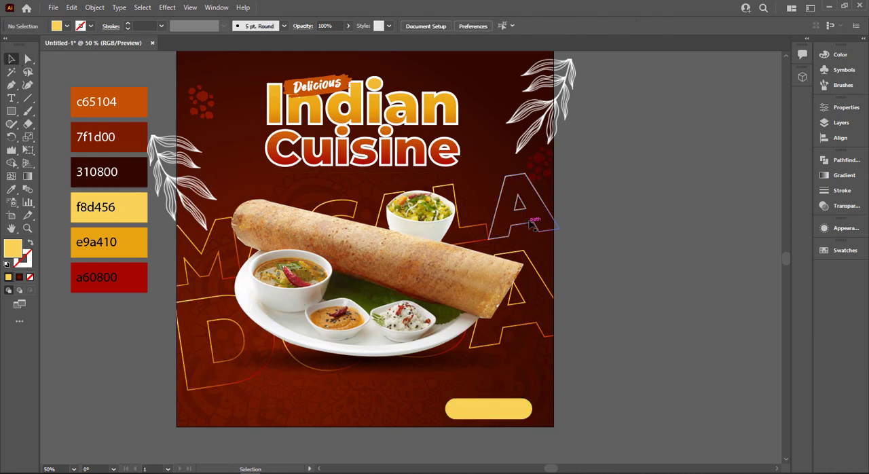
# Set the stroke of the outlined MASALA DOSA lettering inside the clip group to 1 pt.
pyautogui.doubleClick(532, 226)
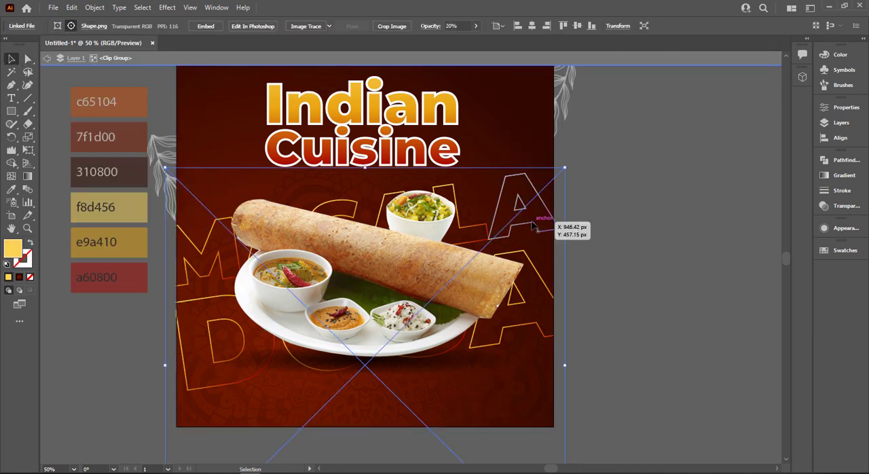
pyautogui.click(531, 226)
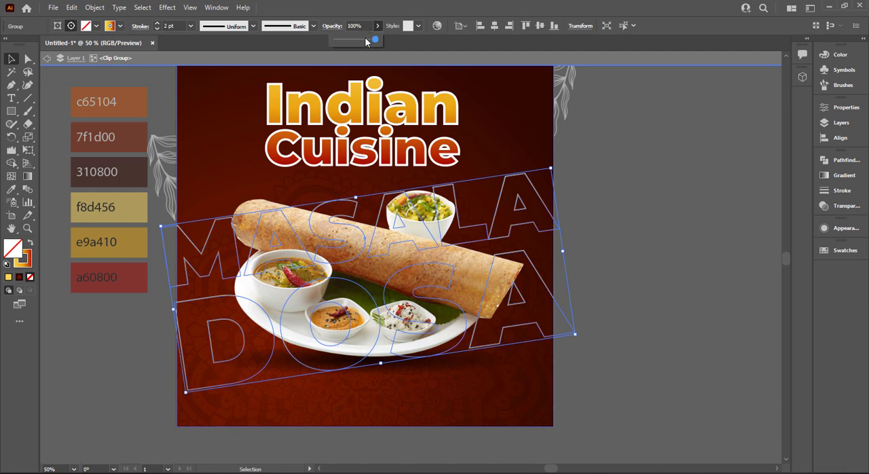
pyautogui.click(191, 26)
pyautogui.click(208, 82)
pyautogui.click(641, 210)
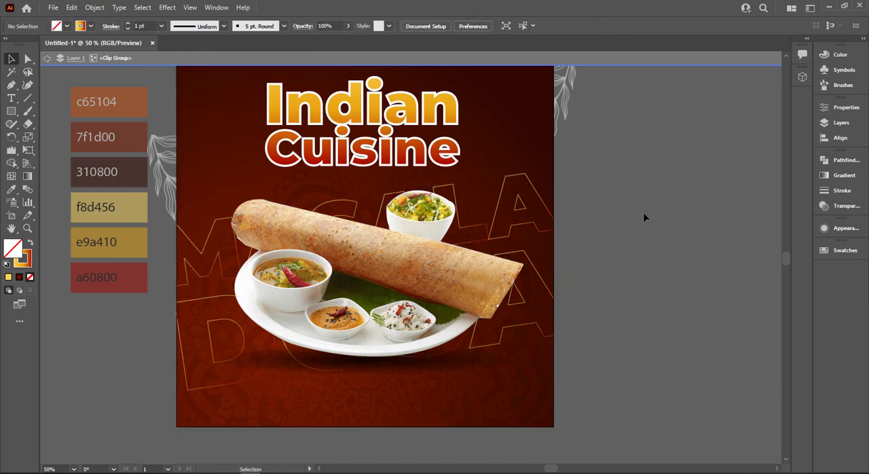
pyautogui.press('Escape')
# Enlarge the dosa plate and its shadow proportionally about their centre to about 922 × 556 px inside the clip group.
pyautogui.click(438, 317)
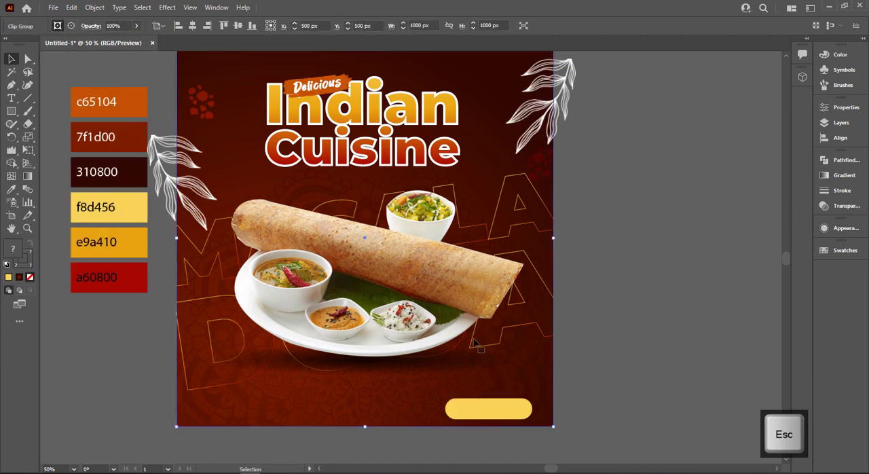
pyautogui.doubleClick(438, 317)
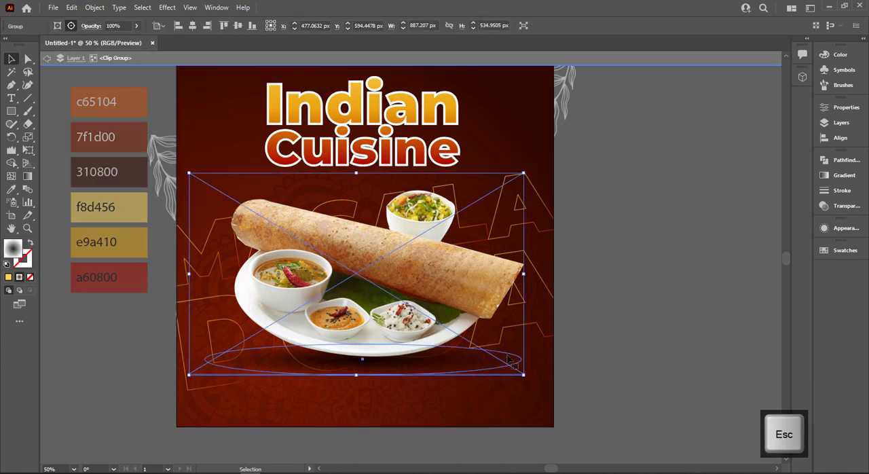
pyautogui.moveTo(524, 374); pyautogui.dragTo(549, 380)
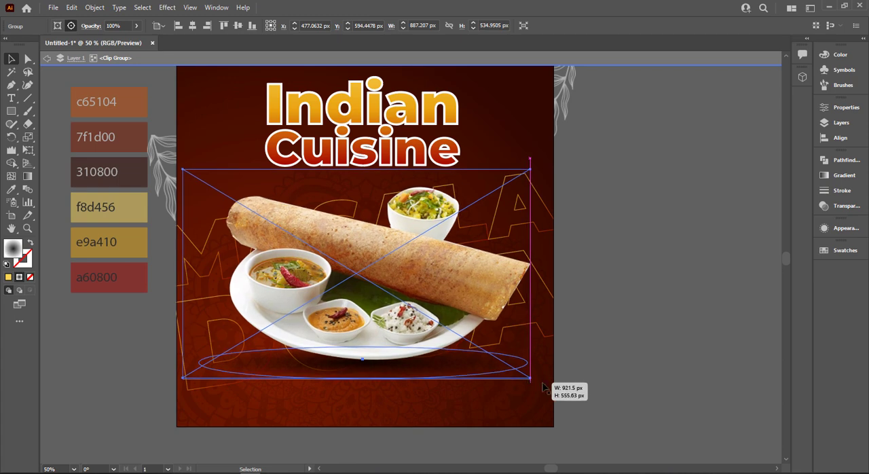
pyautogui.click(621, 309)
pyautogui.press('Escape')
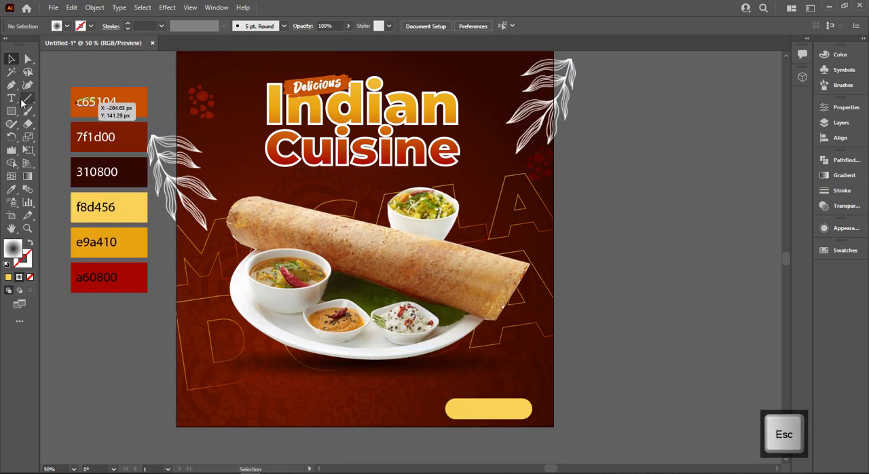
# Start a text object on the canvas below the colour palette and set its font to Montserrat Bold.
pyautogui.press('t')
pyautogui.click(96, 408)
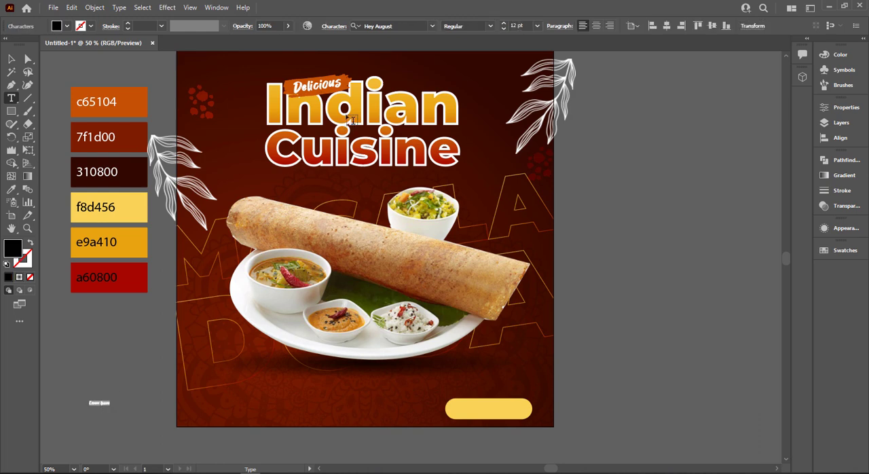
pyautogui.click(408, 25)
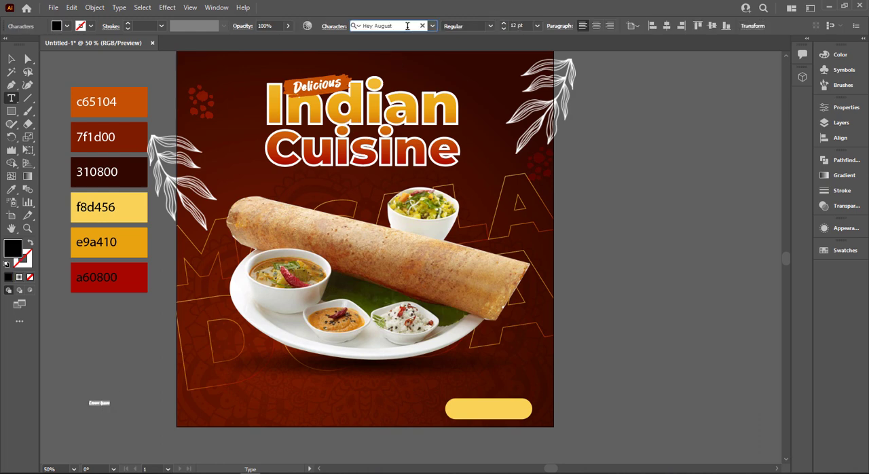
pyautogui.write('mo')
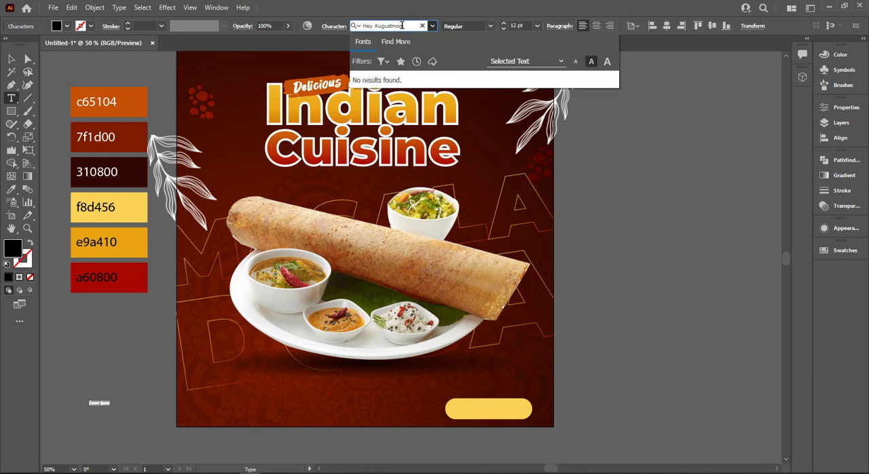
pyautogui.write('mon')
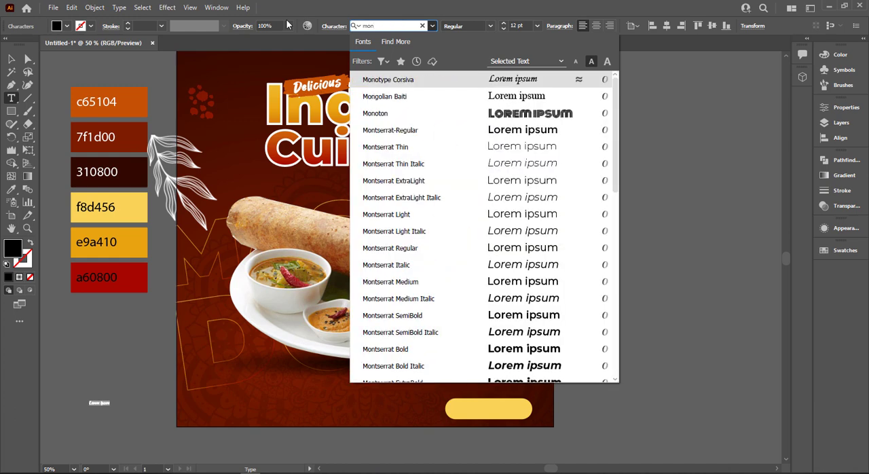
pyautogui.scroll(-5, 499, 296)
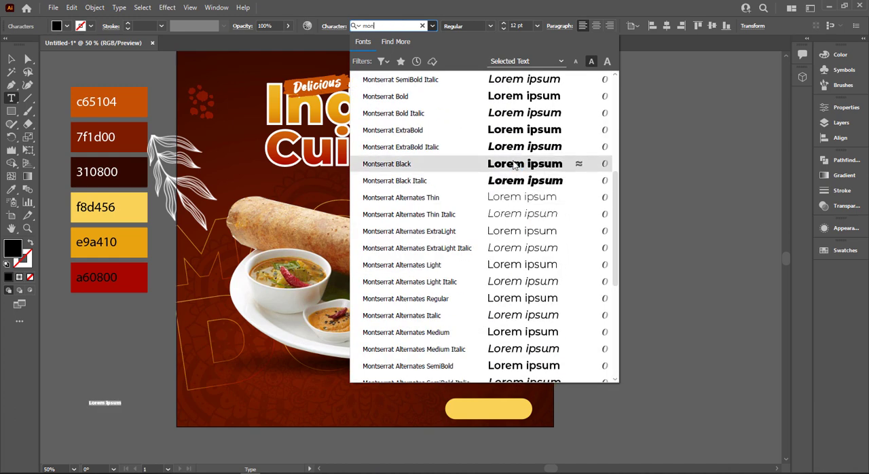
pyautogui.click(516, 97)
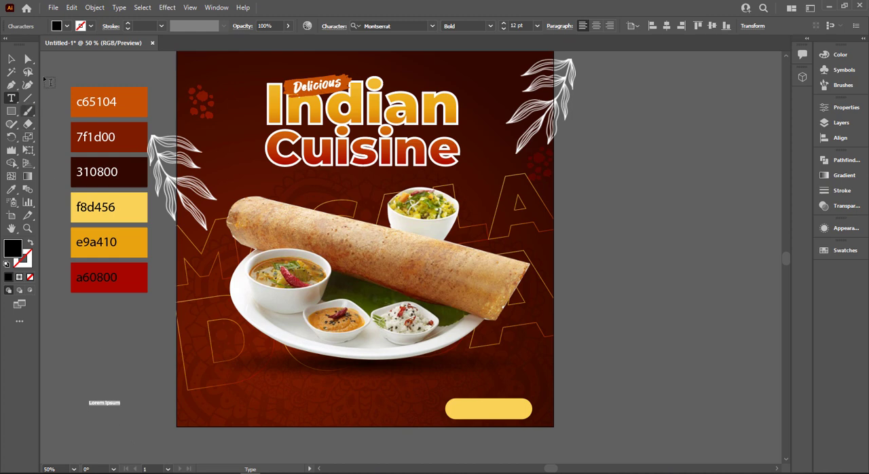
# Place the new text enlarged to about 32 pt over the yellow pill button and change its wording to "ORDER NOW".
pyautogui.click(16, 60)
pyautogui.moveTo(121, 409); pyautogui.dragTo(512, 414)
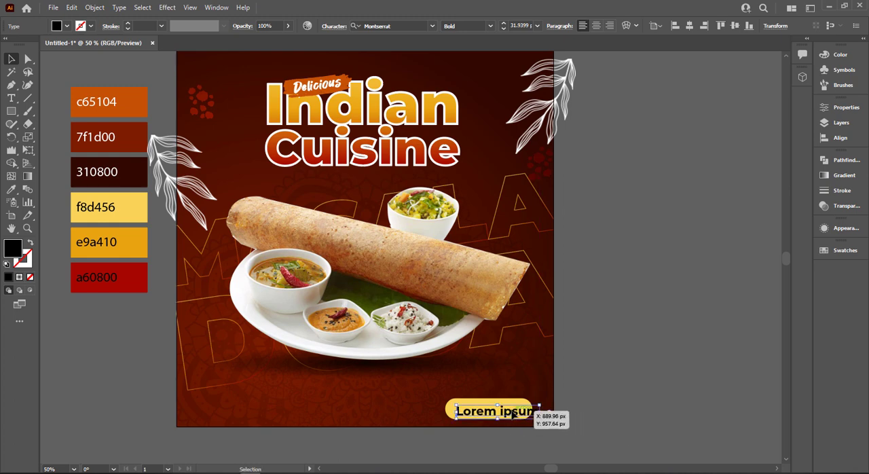
pyautogui.scroll(3, 512, 413)
pyautogui.doubleClick(499, 427)
pyautogui.hotkey('ctrl', 'a')
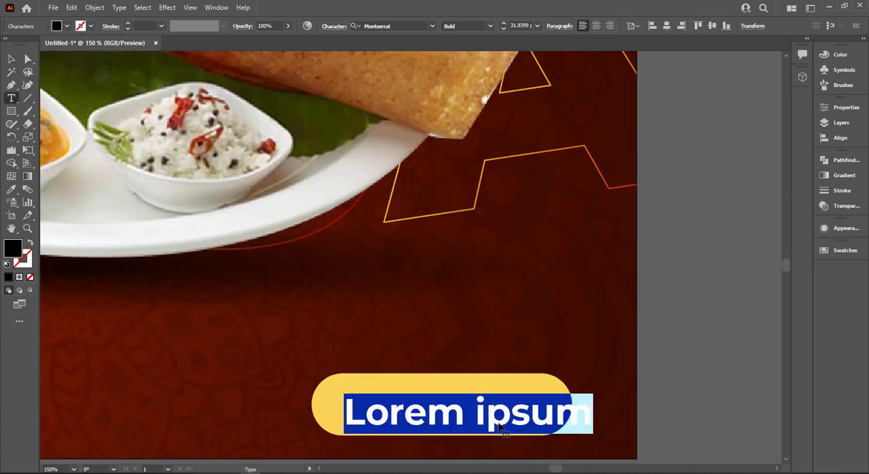
pyautogui.write('ORDER NO')
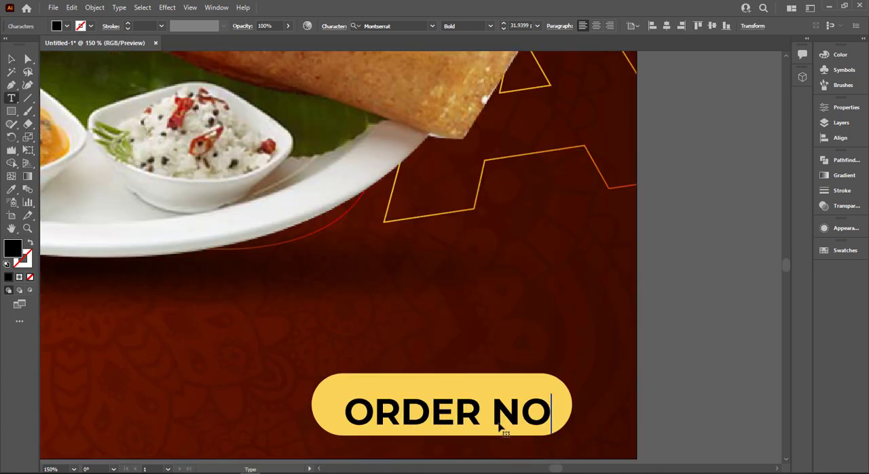
pyautogui.write('W')
pyautogui.click(11, 60)
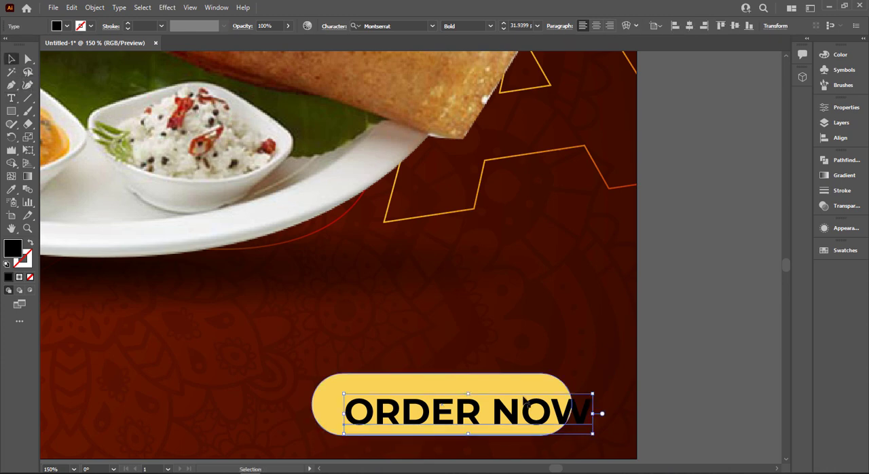
# Shrink the ORDER NOW text to about 26 pt inside the yellow button and colour it with the dark 310800 swatch.
pyautogui.moveTo(592, 432); pyautogui.dragTo(613, 409)
pyautogui.scroll(-2, 531, 403)
pyautogui.scroll(2, 287, 317)
pyautogui.press('i')
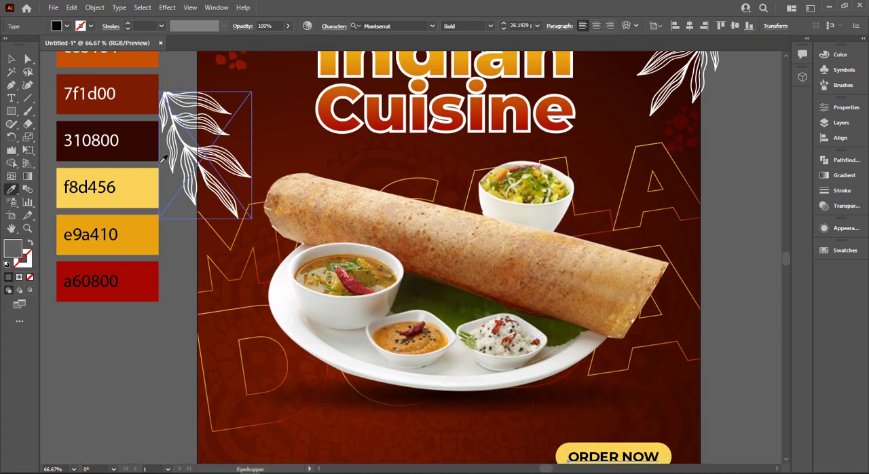
pyautogui.click(134, 129)
pyautogui.click(26, 61)
pyautogui.click(13, 60)
pyautogui.click(173, 384)
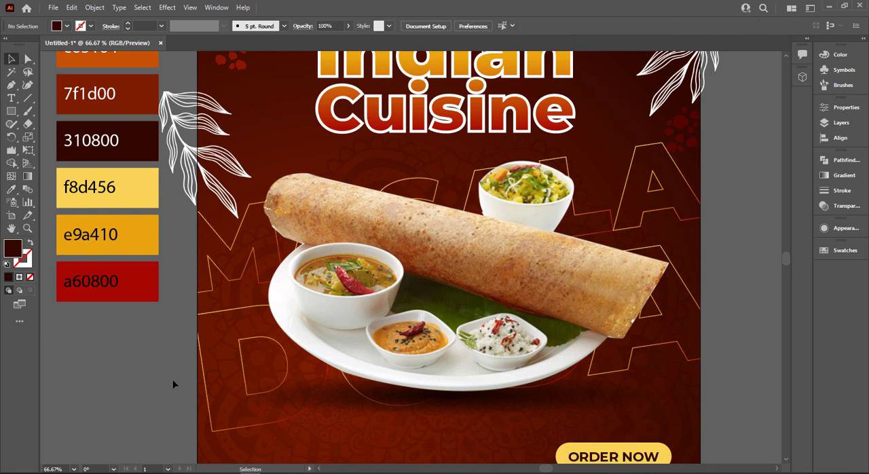
# Duplicate the ORDER NOW text to the poster's lower-left corner and colour the copy with the yellow f8d456 swatch.
pyautogui.scroll(-2, 173, 384)
pyautogui.moveTo(599, 409); pyautogui.dragTo(244, 425)
pyautogui.press('i')
pyautogui.click(125, 122)
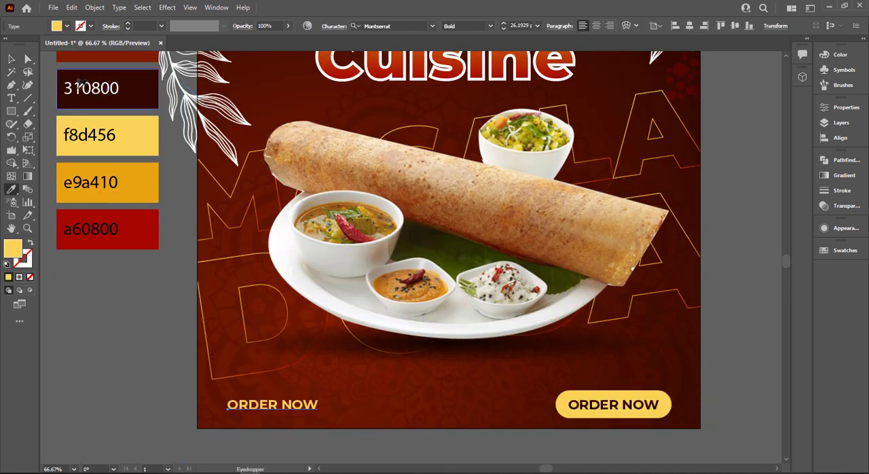
pyautogui.click(11, 60)
# Change the wording of the yellow text copy in the poster's lower-left corner to "Contact".
pyautogui.doubleClick(281, 407)
pyautogui.hotkey('ctrl', 'a')
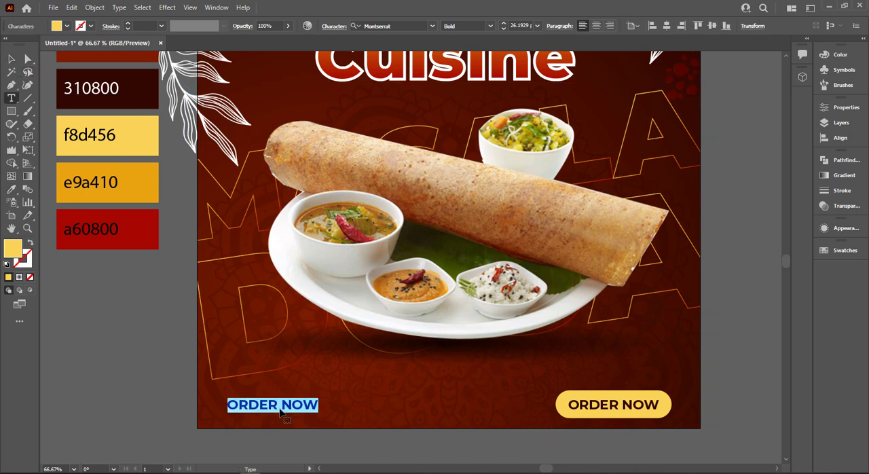
pyautogui.write('ct')
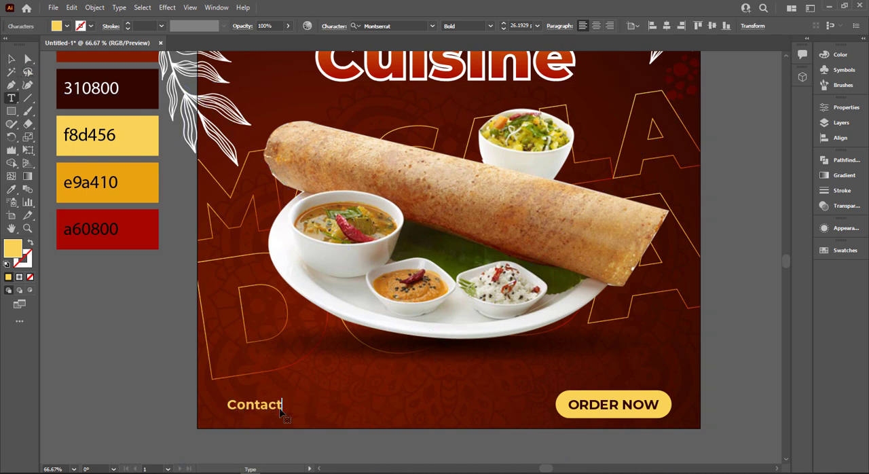
pyautogui.click(12, 59)
# Duplicate the Contact text directly below itself and replace the lower line's wording with the contact phone number.
pyautogui.moveTo(262, 404); pyautogui.dragTo(263, 392)
pyautogui.moveTo(263, 392); pyautogui.dragTo(262, 405)
pyautogui.doubleClick(261, 408)
pyautogui.hotkey('ctrl', 'a')
pyautogui.write('+')
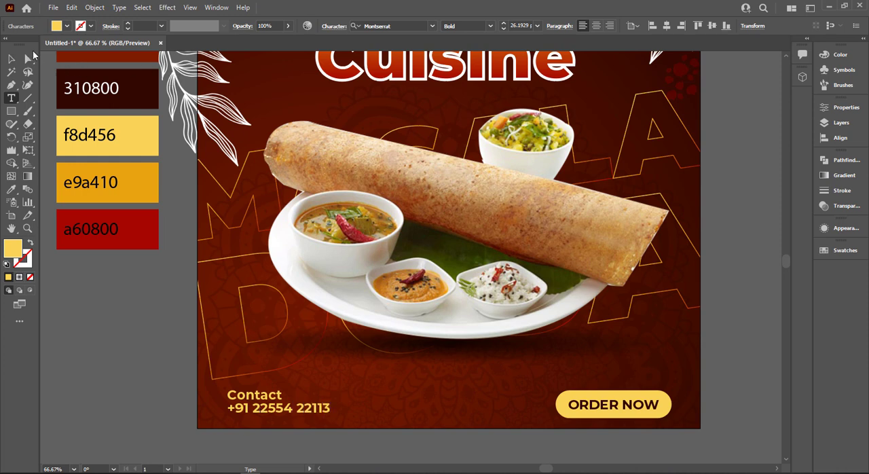
# Fill the phone number text with white.
pyautogui.click(12, 60)
pyautogui.click(67, 25)
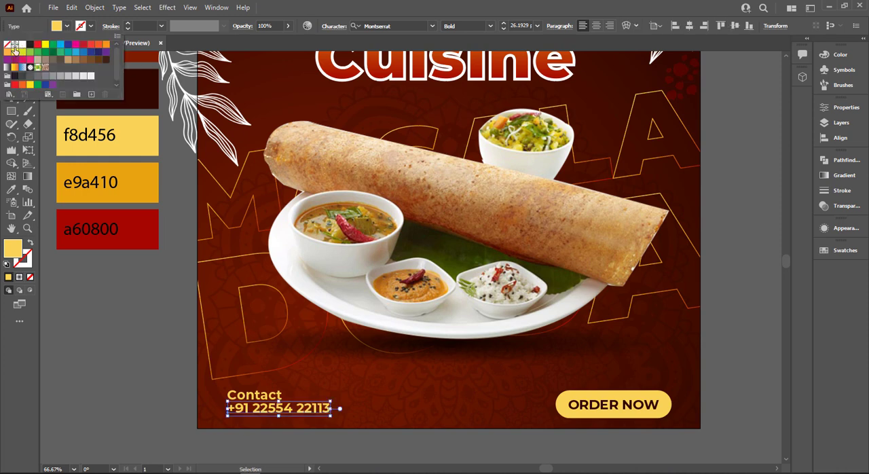
pyautogui.click(162, 38)
pyautogui.click(190, 418)
# Nudge the phone number down slightly to widen the gap below the Contact heading.
pyautogui.scroll(2, 229, 432)
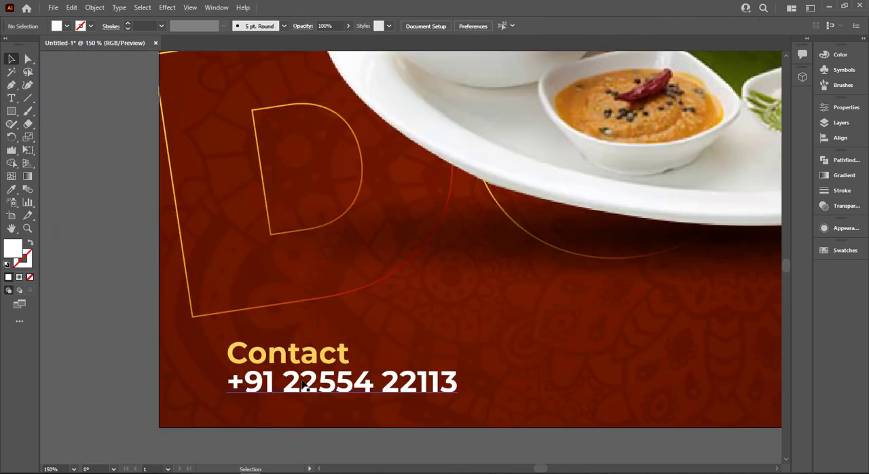
pyautogui.click(306, 385)
pyautogui.press('Down')
pyautogui.press('Down')
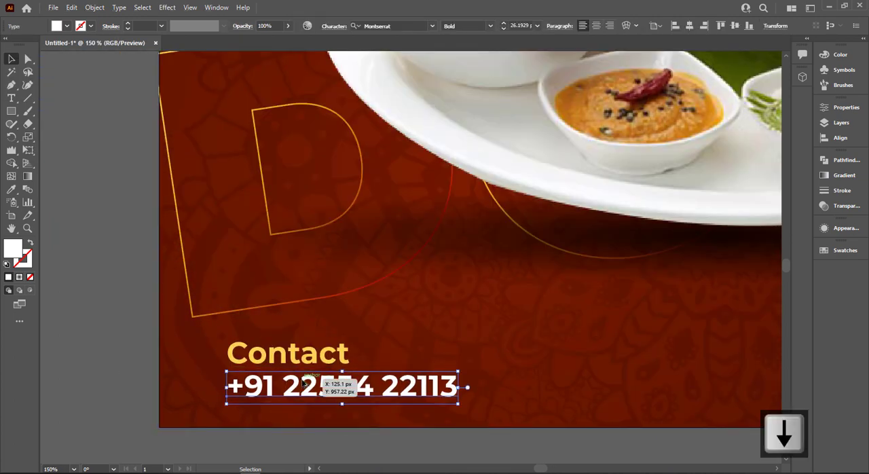
# Enlarge the Contact heading and the phone number together to about 28.5 pt.
pyautogui.scroll(-2, 304, 385)
pyautogui.keyDown('shift'); pyautogui.click(278, 374); pyautogui.keyUp('shift')
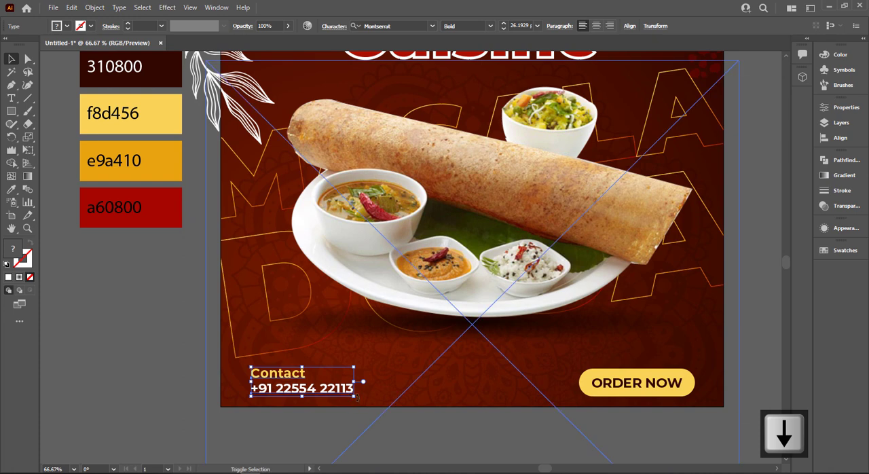
pyautogui.moveTo(354, 395); pyautogui.dragTo(363, 401)
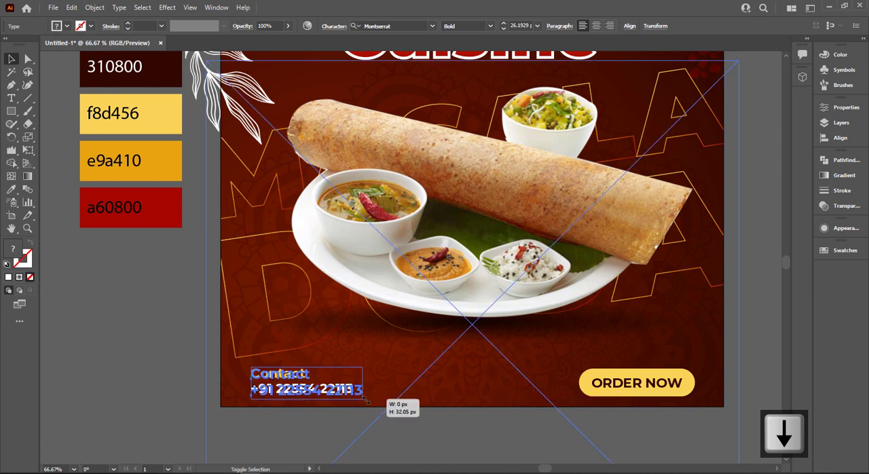
pyautogui.click(390, 441)
pyautogui.hotkey('ctrl', '0')
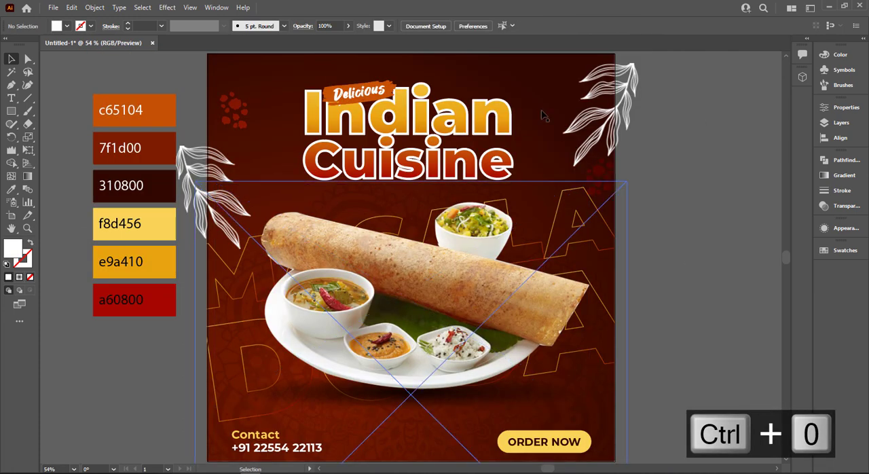
# Create a white 1000 × 1000 px rectangle beside the poster.
pyautogui.click(535, 81)
pyautogui.click(647, 158)
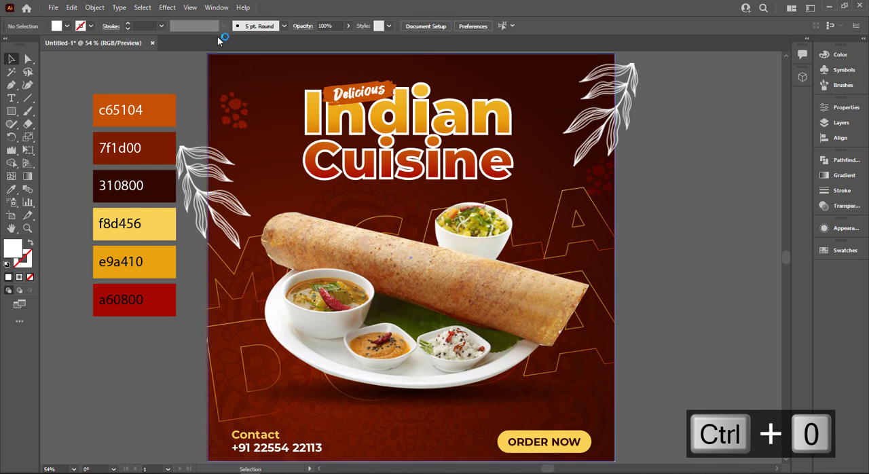
pyautogui.click(669, 206)
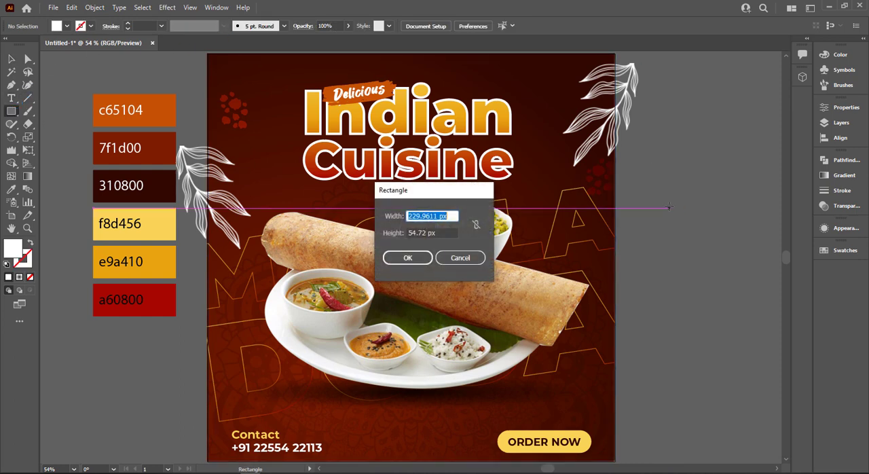
pyautogui.press('Tab')
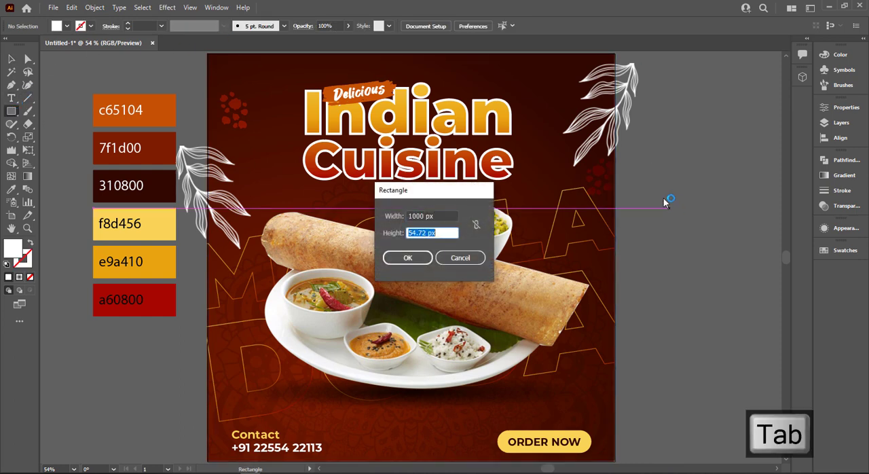
pyautogui.press('BackSpace')
pyautogui.press('BackSpace')
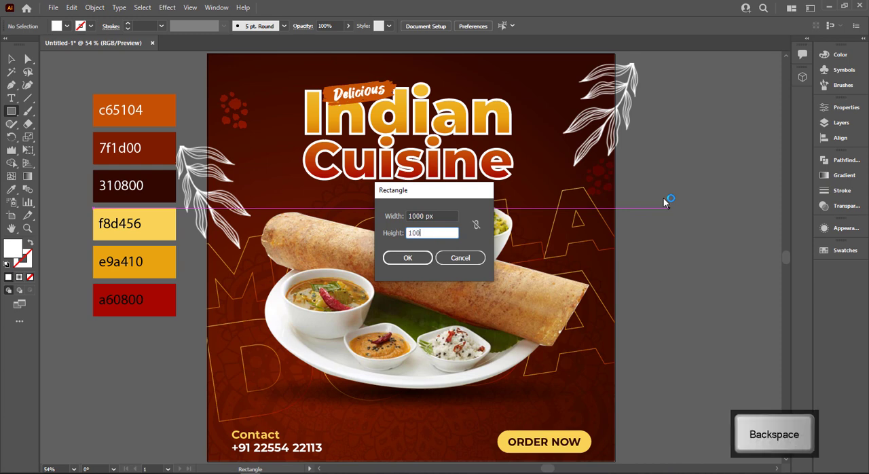
pyautogui.press('Return')
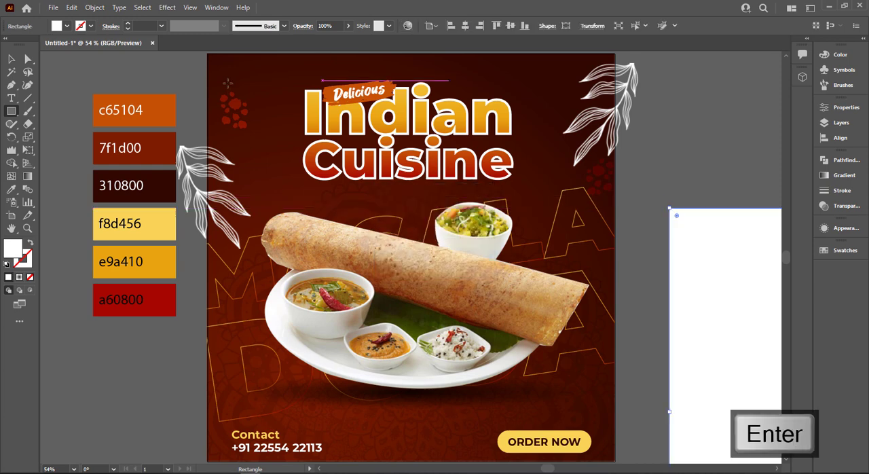
# Centre the white square horizontally and vertically on the artboard so it covers the poster.
pyautogui.click(11, 59)
pyautogui.click(466, 25)
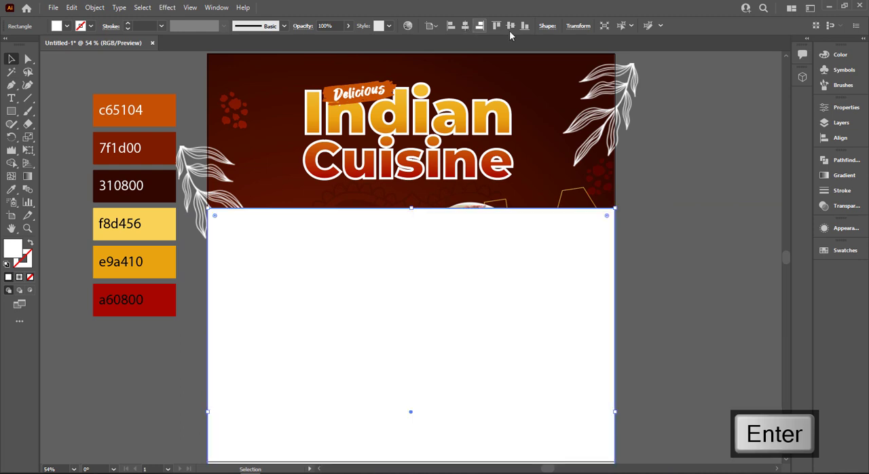
pyautogui.click(511, 29)
# Delete the colour palette beside the artboard.
pyautogui.scroll(-1, 326, 107)
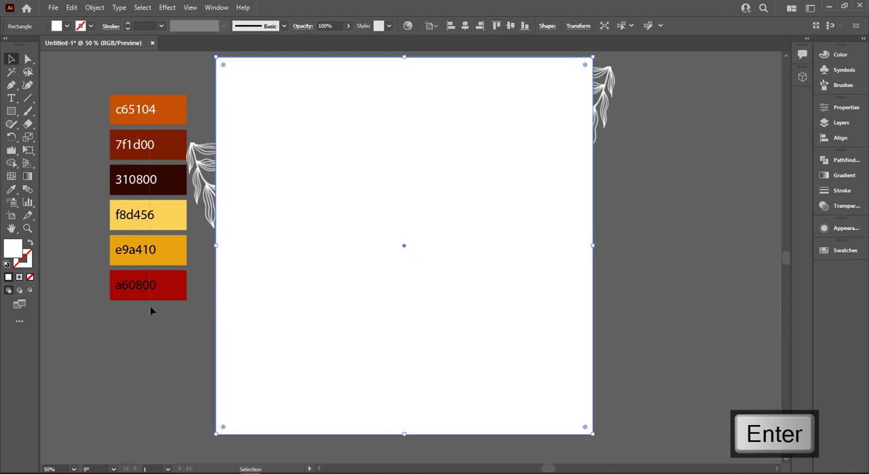
pyautogui.click(148, 286)
pyautogui.press('Delete')
# Clip the whole poster artwork to the white square with a clipping mask.
pyautogui.moveTo(106, 79); pyautogui.dragTo(684, 432)
pyautogui.rightClick(466, 245)
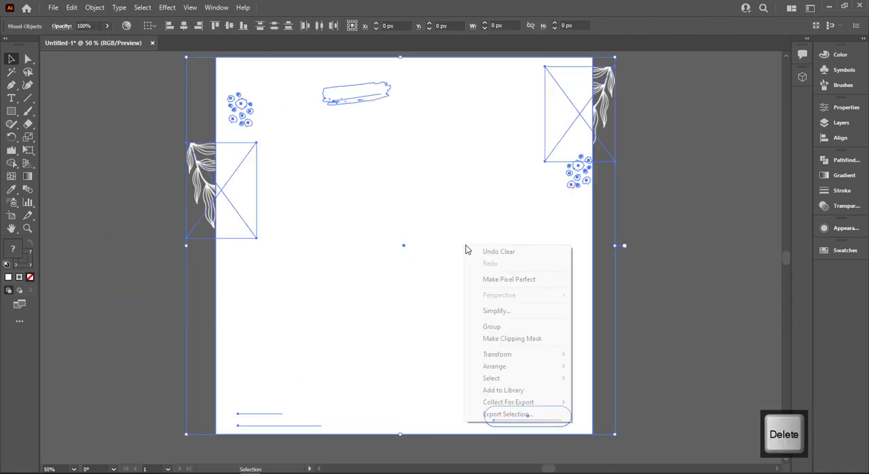
pyautogui.click(493, 337)
pyautogui.click(639, 289)
pyautogui.hotkey('ctrl', '0')
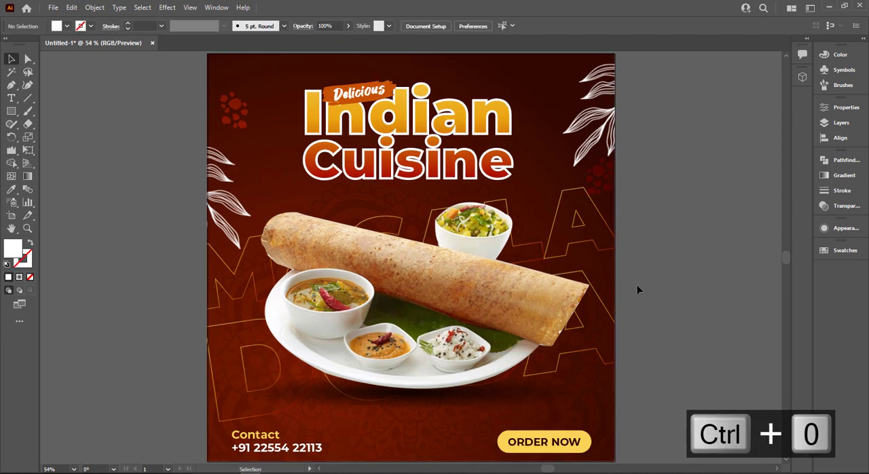
# Set the blending mode of both leaf images inside the poster's clip group to Overlay.
pyautogui.click(588, 158)
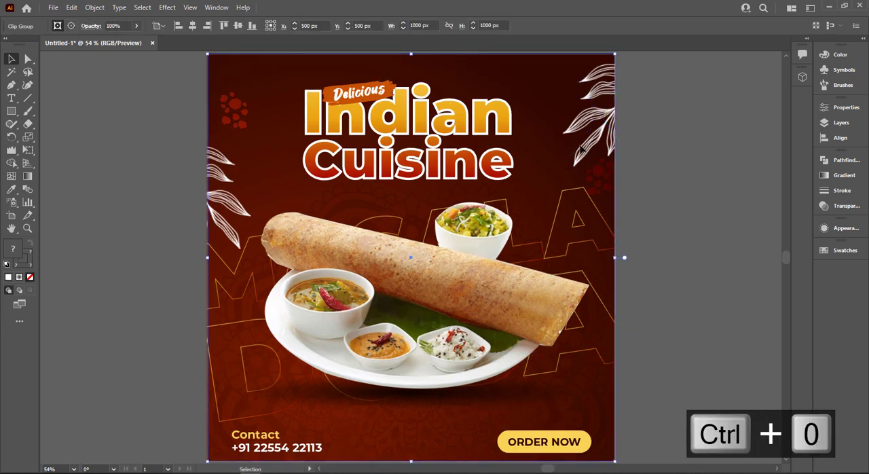
pyautogui.doubleClick(583, 148)
pyautogui.keyDown('shift'); pyautogui.click(344, 200); pyautogui.keyUp('shift')
pyautogui.keyDown('shift'); pyautogui.click(231, 208); pyautogui.keyUp('shift')
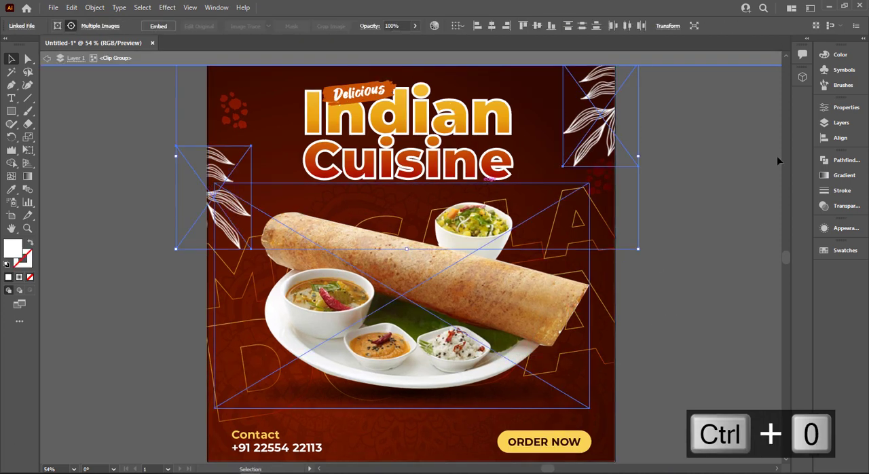
pyautogui.click(846, 207)
pyautogui.click(714, 171)
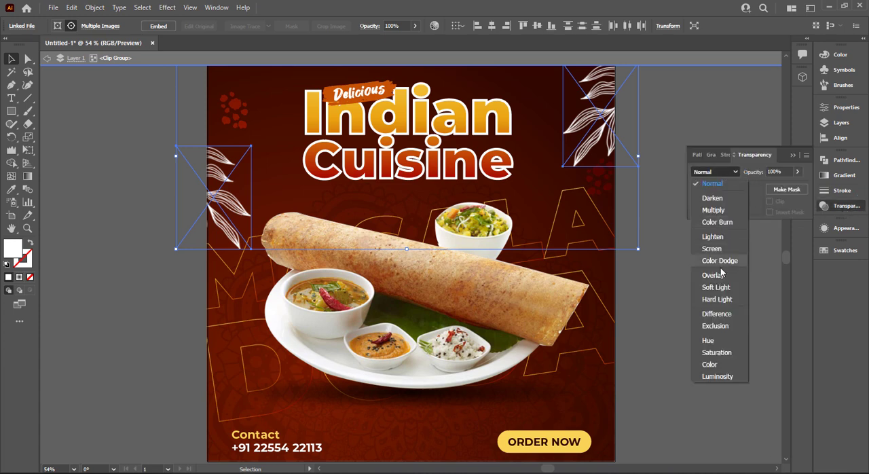
pyautogui.click(713, 275)
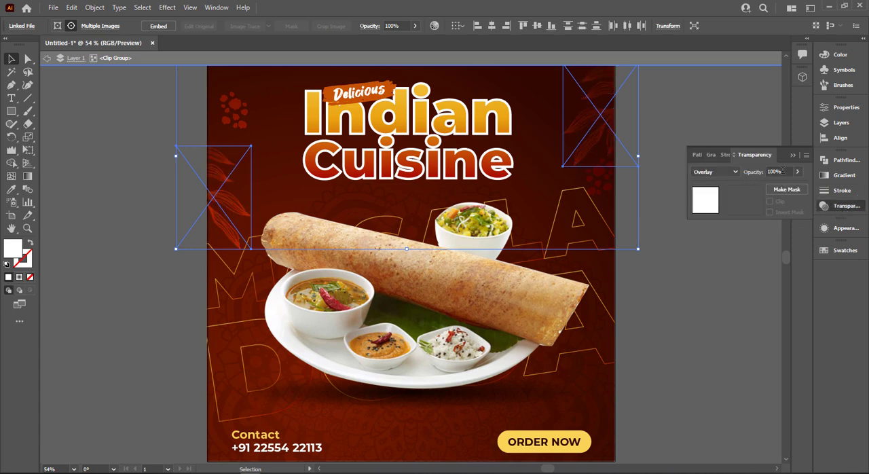
pyautogui.click(713, 278)
pyautogui.press('Escape')
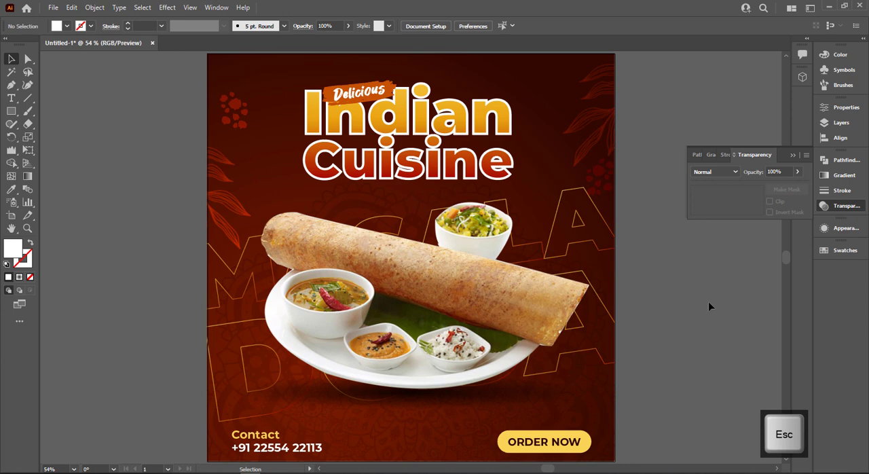
pyautogui.click(793, 155)
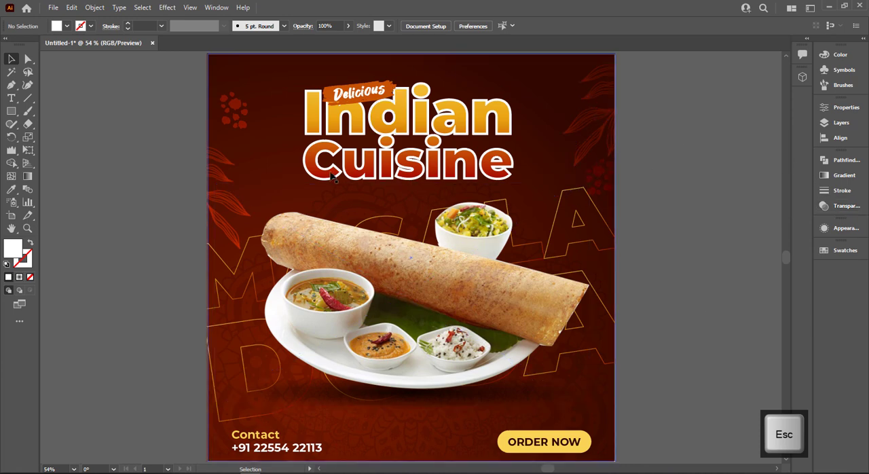